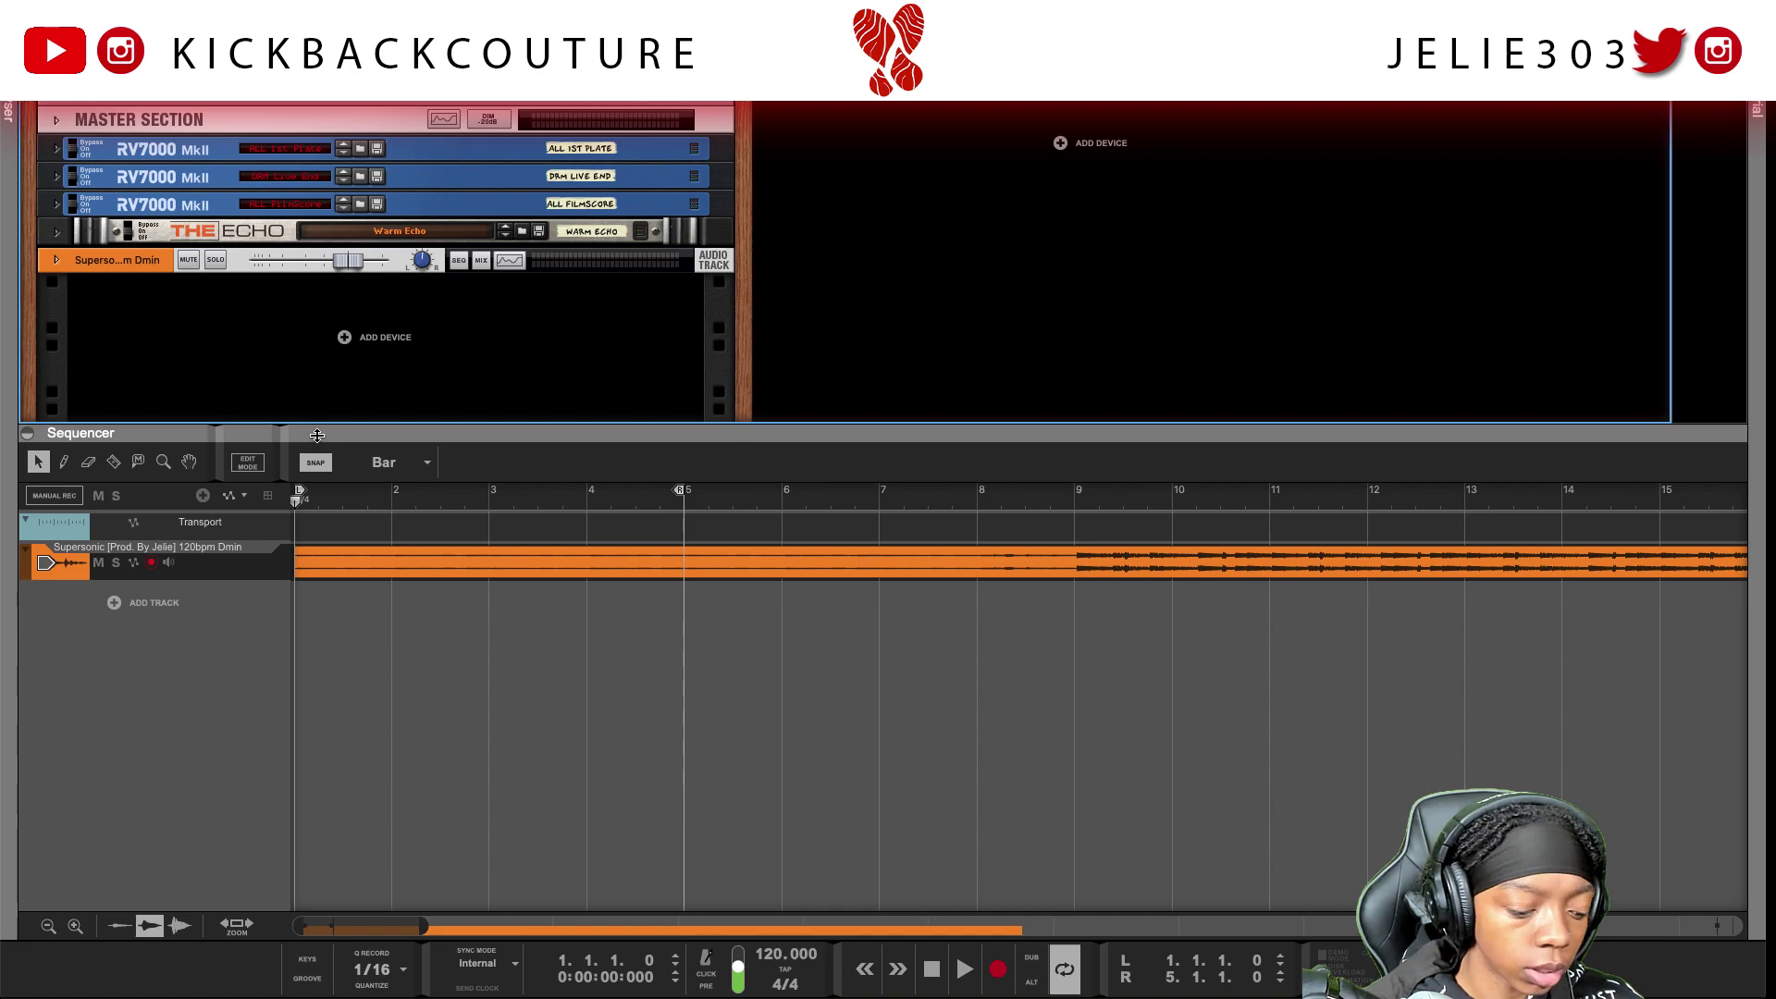
# Enlarge the rack area above the sequencer and search the browser for "you"
pyautogui.moveTo(318, 449); pyautogui.dragTo(346, 764)
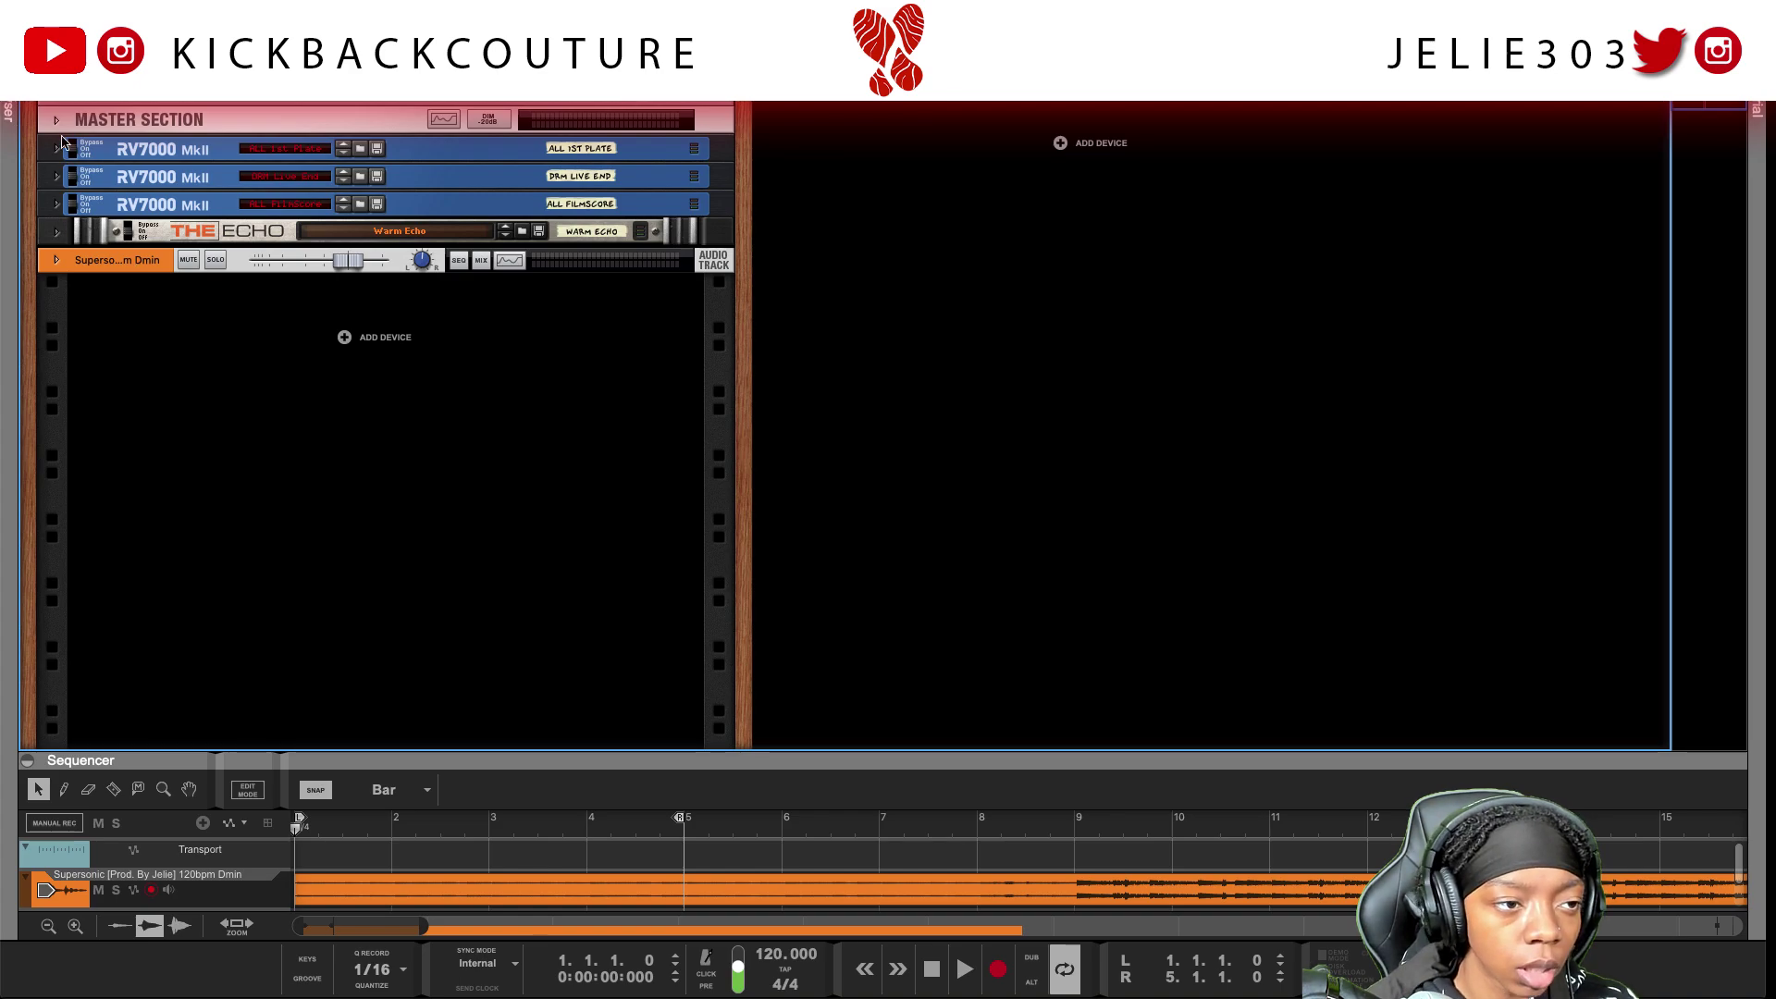
pyautogui.press('F3')
pyautogui.press('Return')
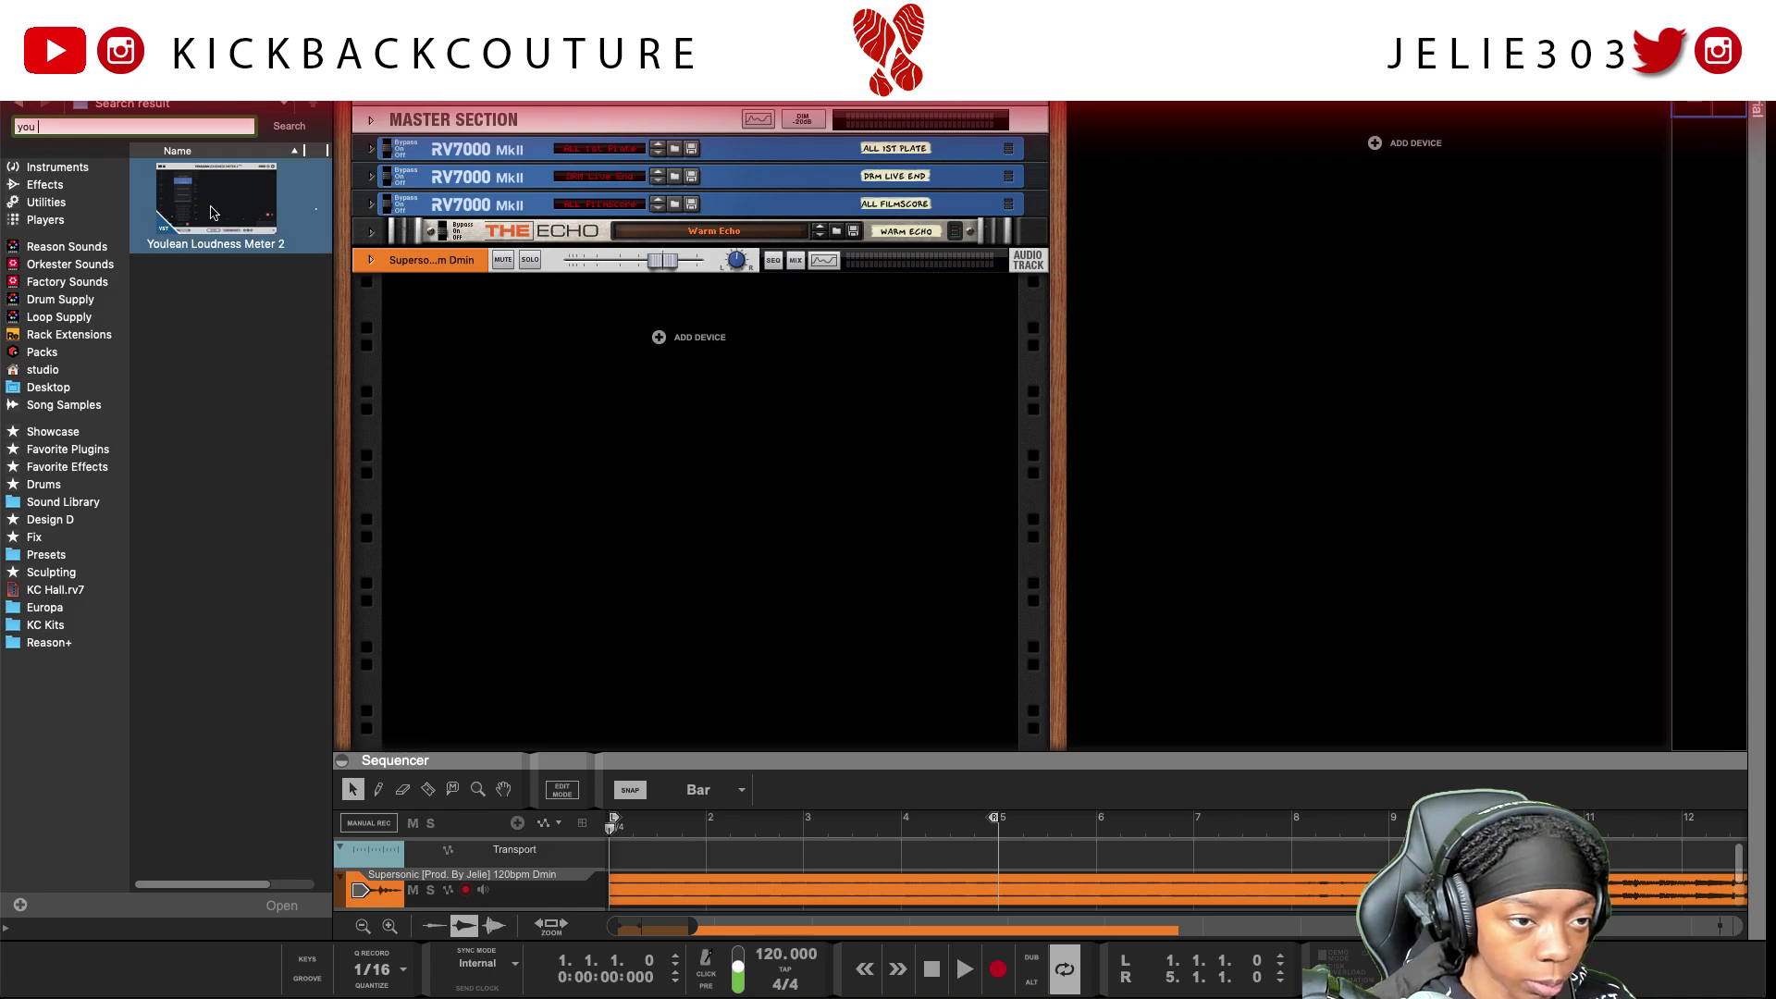
# Try adding Youlean Loudness Meter 2 below the Master Section with automatic routing and inspect its cabling on the rack's back
pyautogui.moveTo(212, 211); pyautogui.dragTo(445, 136)
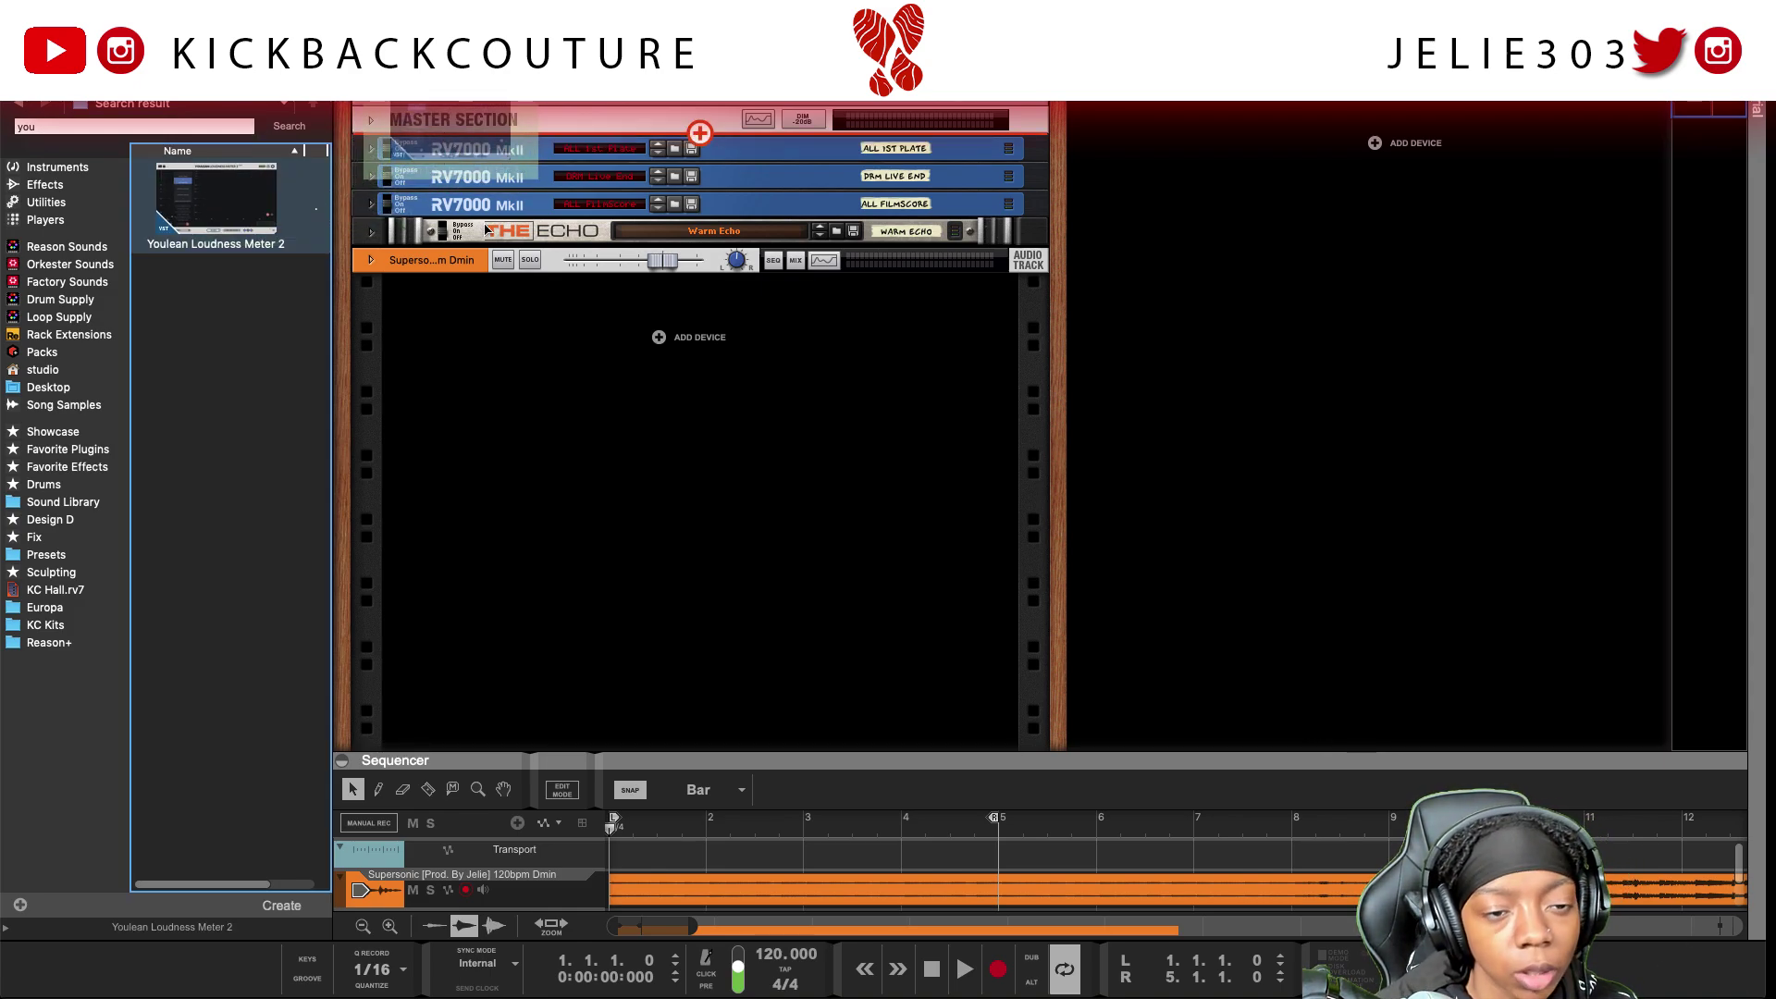
pyautogui.moveTo(485, 230); pyautogui.dragTo(486, 230)
pyautogui.press('Tab')
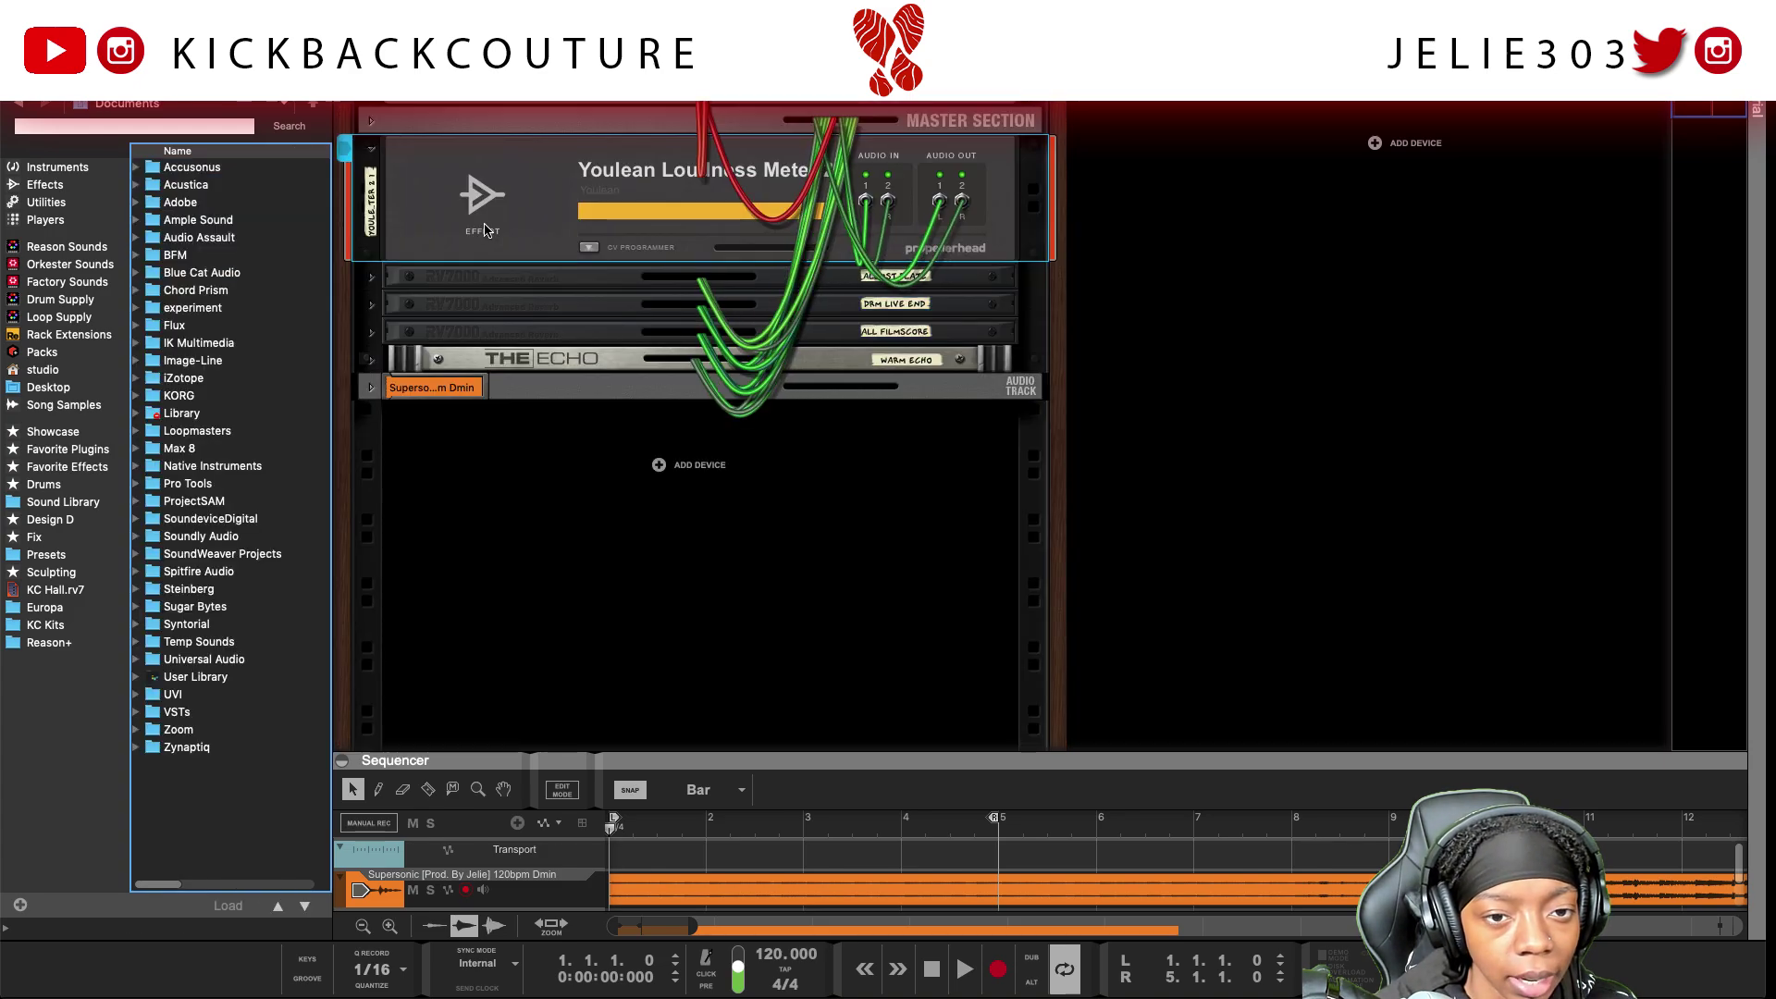
pyautogui.click(371, 123)
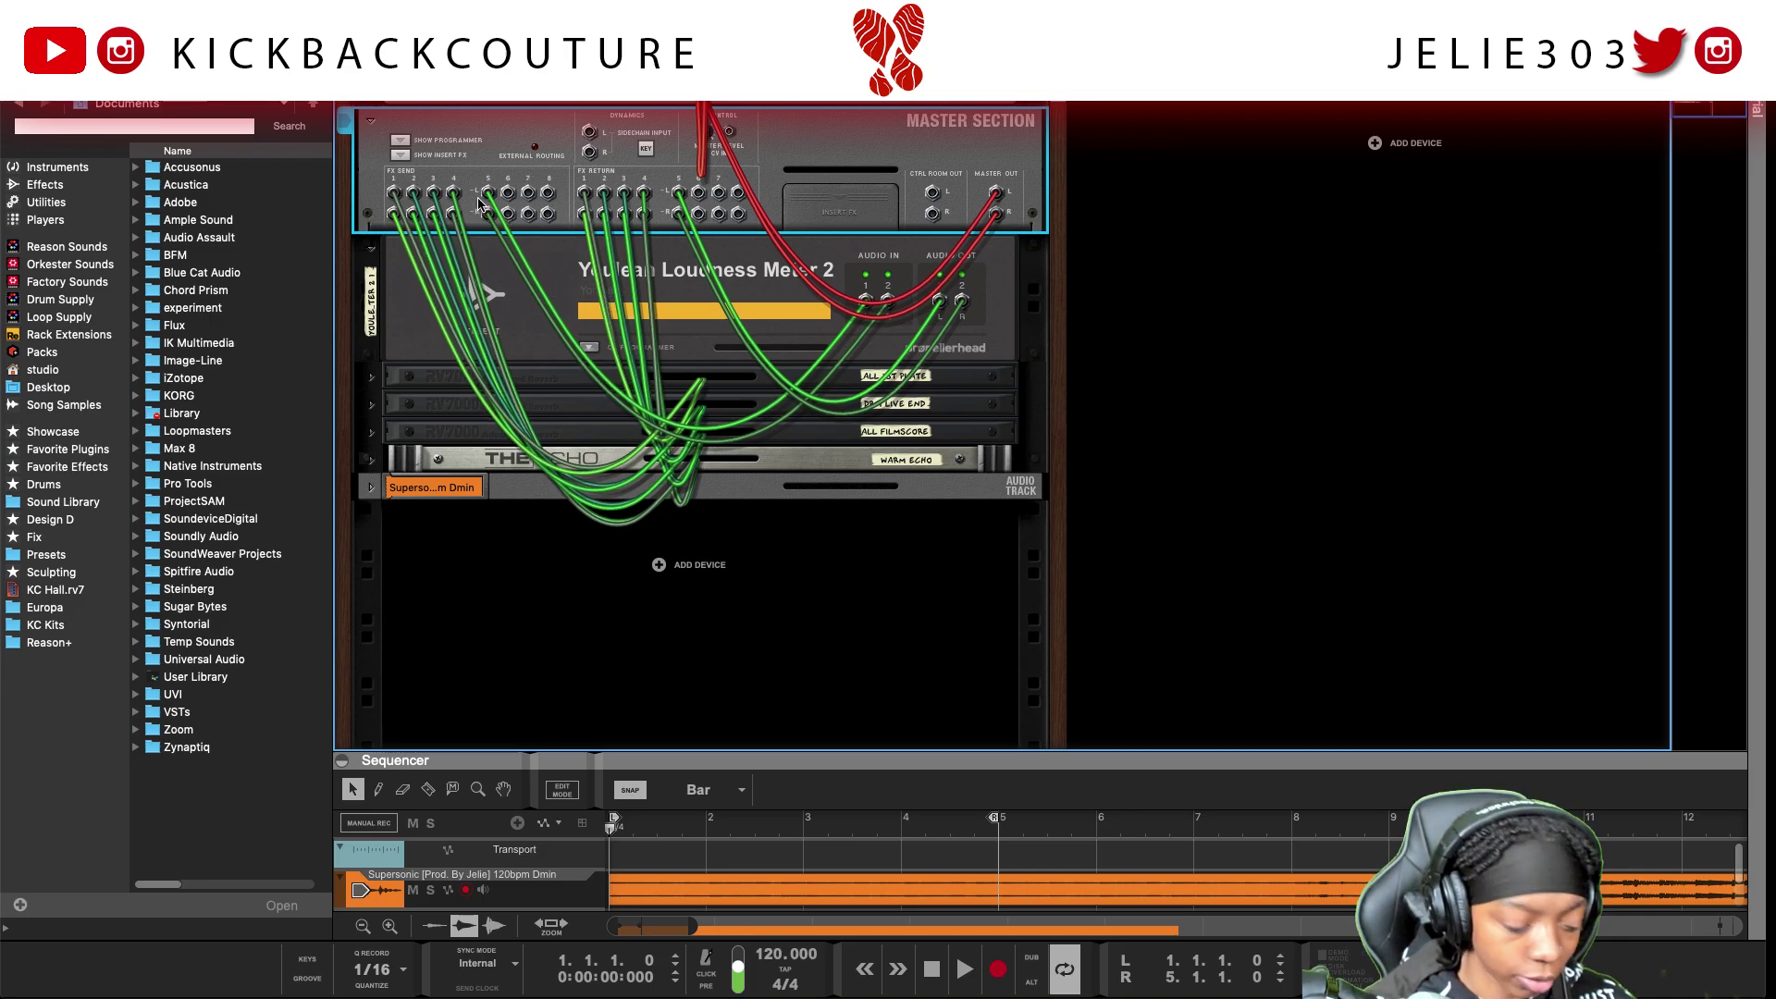
pyautogui.press('Tab')
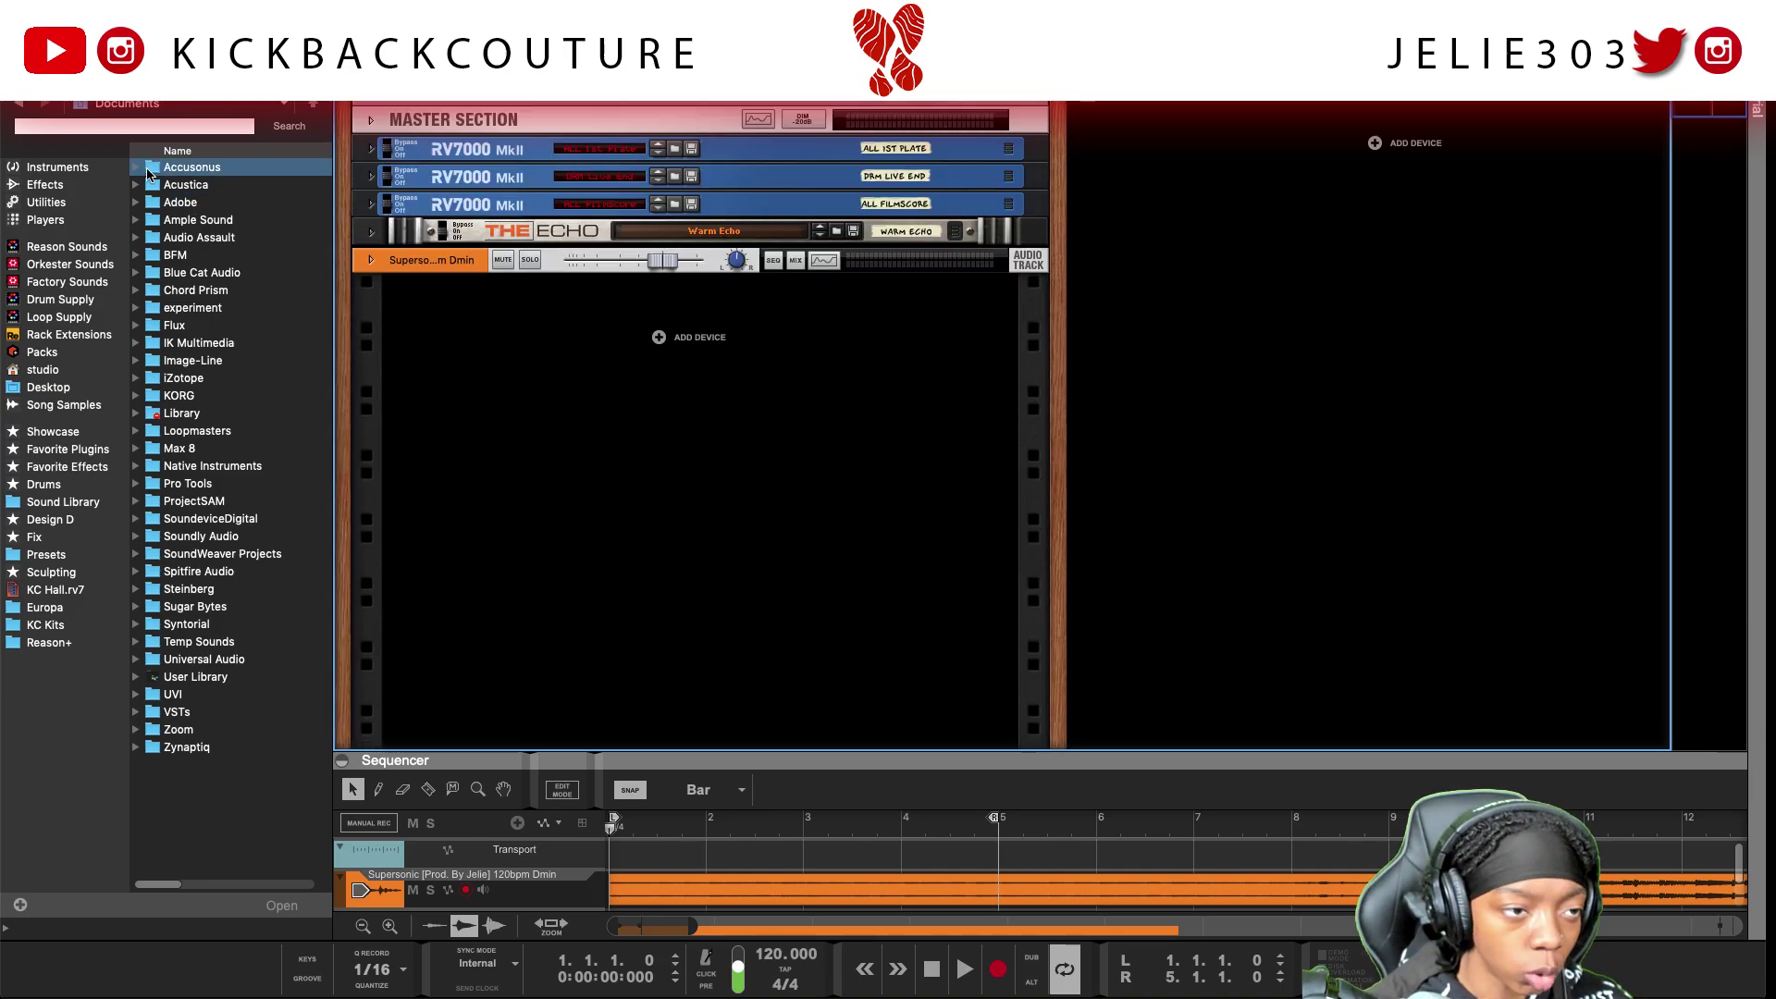
# Add Youlean Loudness Meter 2 below the Master Section without automatic routing, and show the rack's back with the browser hidden
pyautogui.click(20, 104)
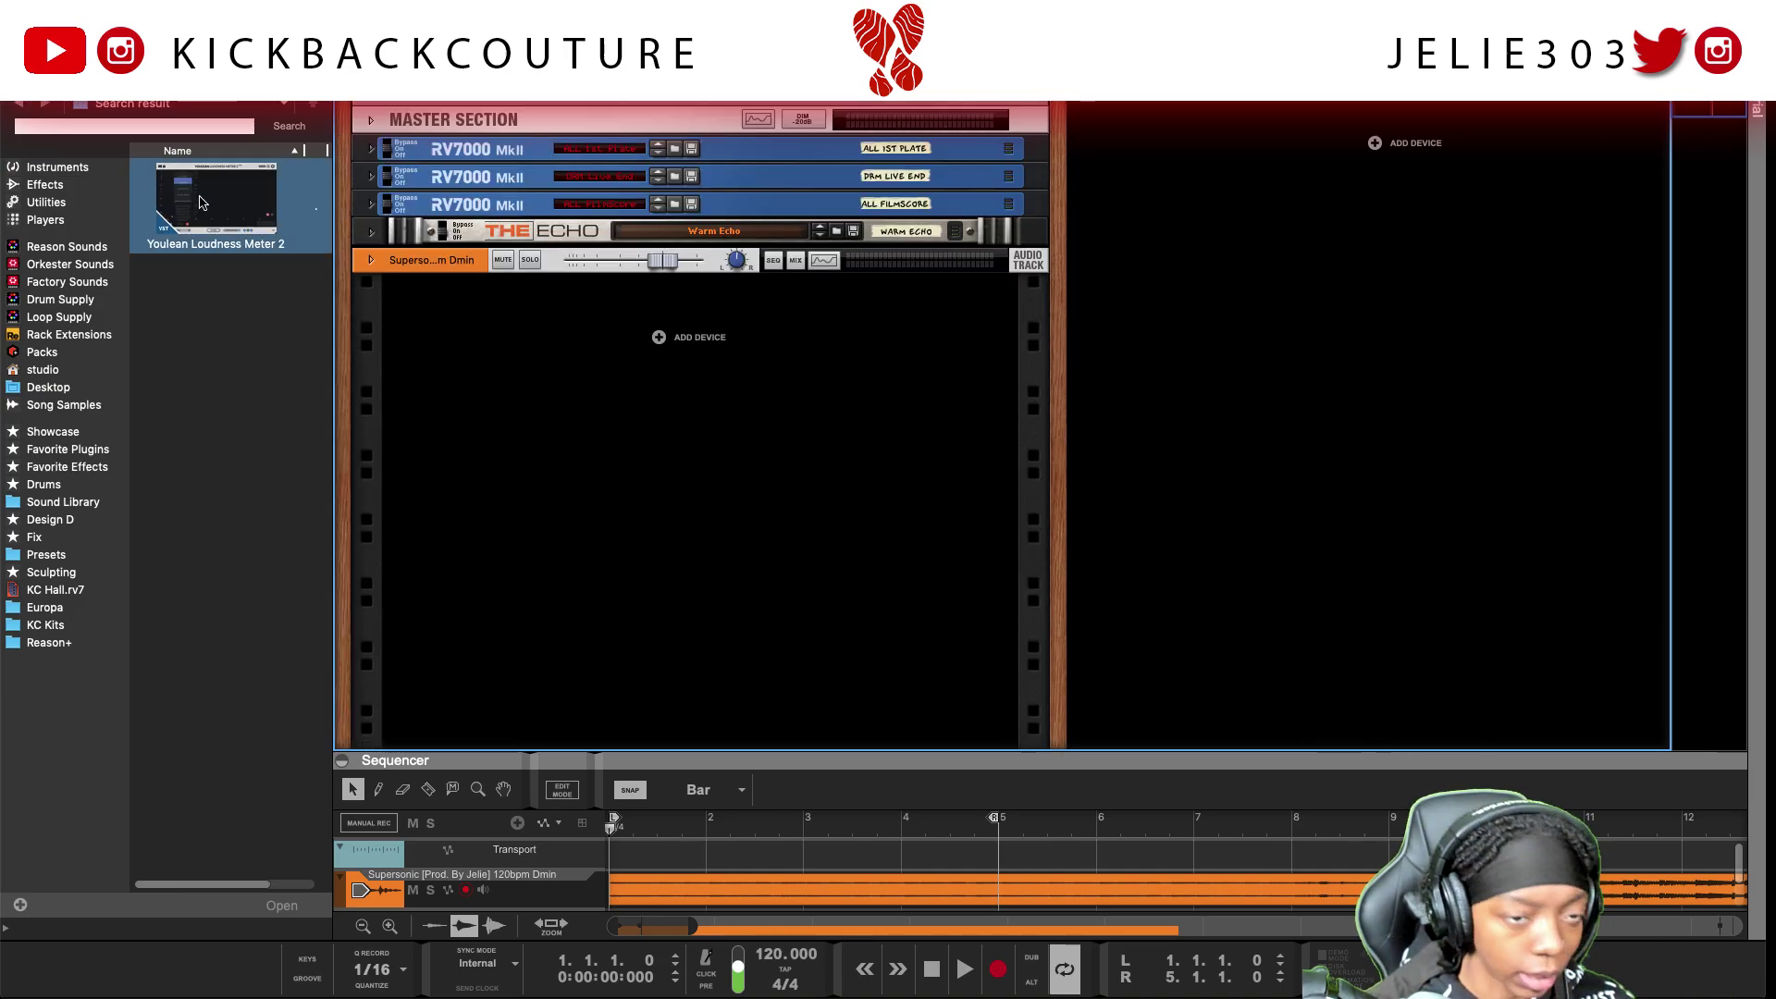
pyautogui.moveTo(199, 203)
pyautogui.mouseDown()
pyautogui.moveTo(416, 185)
pyautogui.moveTo(497, 142)
pyautogui.mouseUp()
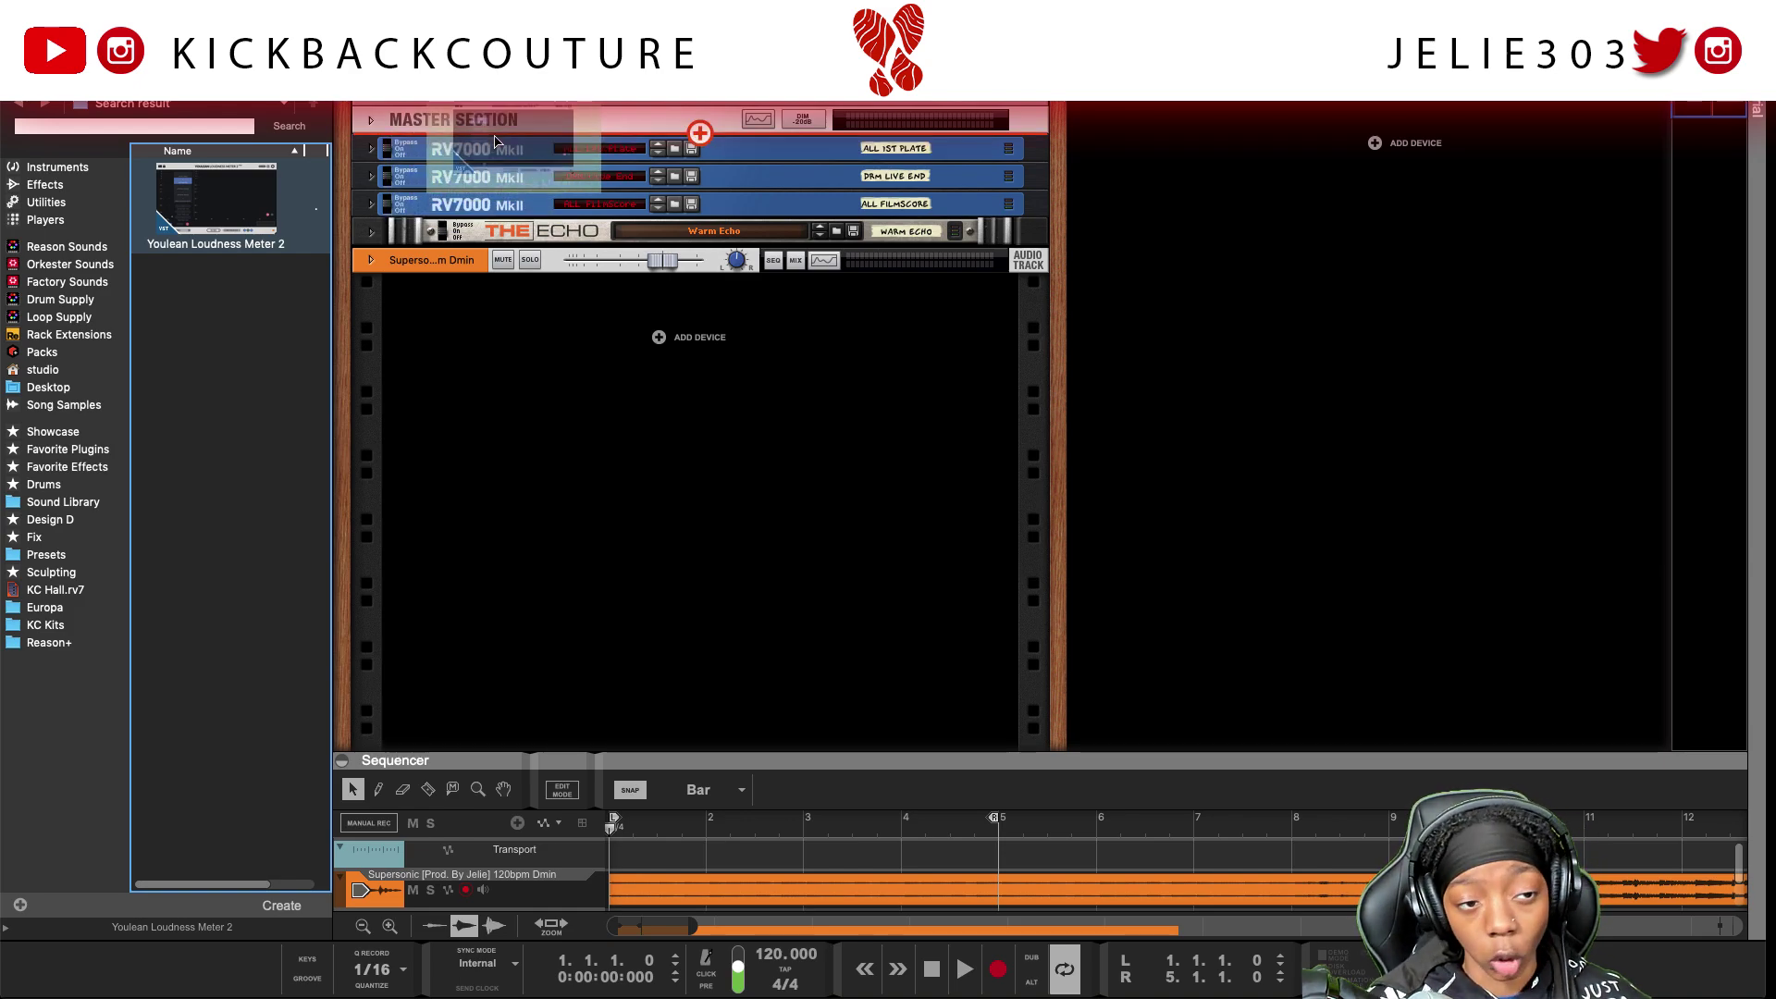
pyautogui.moveTo(495, 143); pyautogui.dragTo(494, 150)
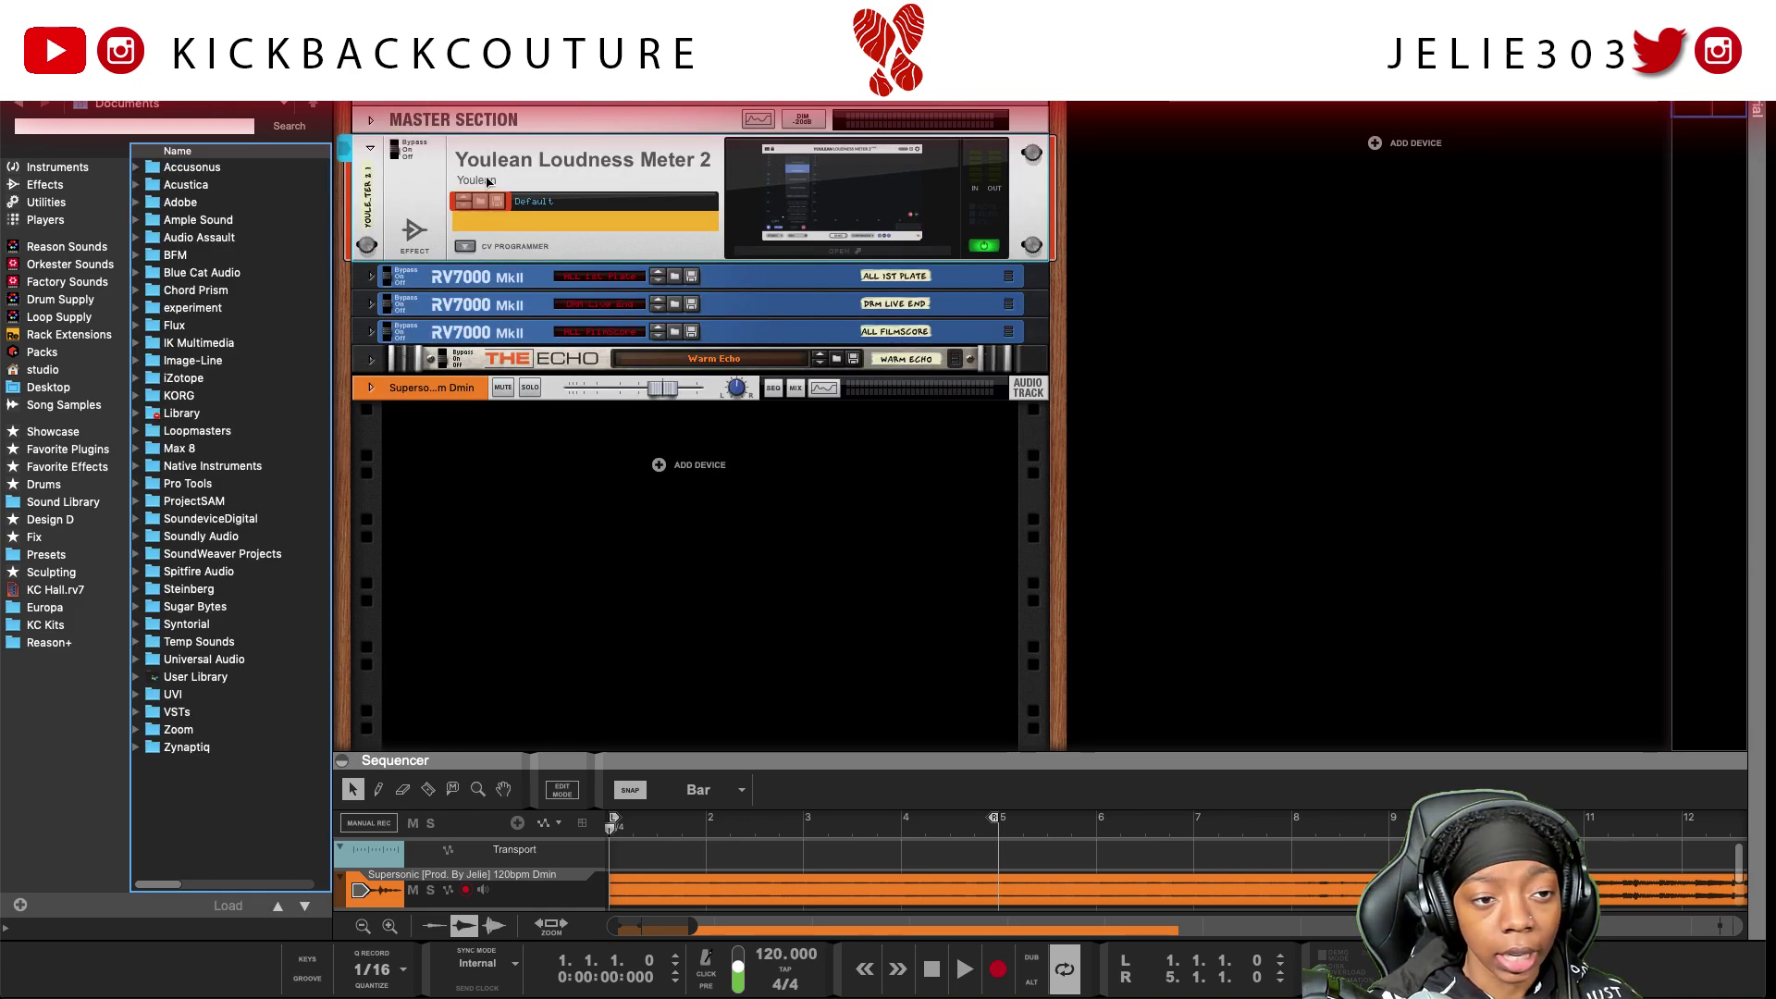
pyautogui.click(432, 179)
pyautogui.press('Tab')
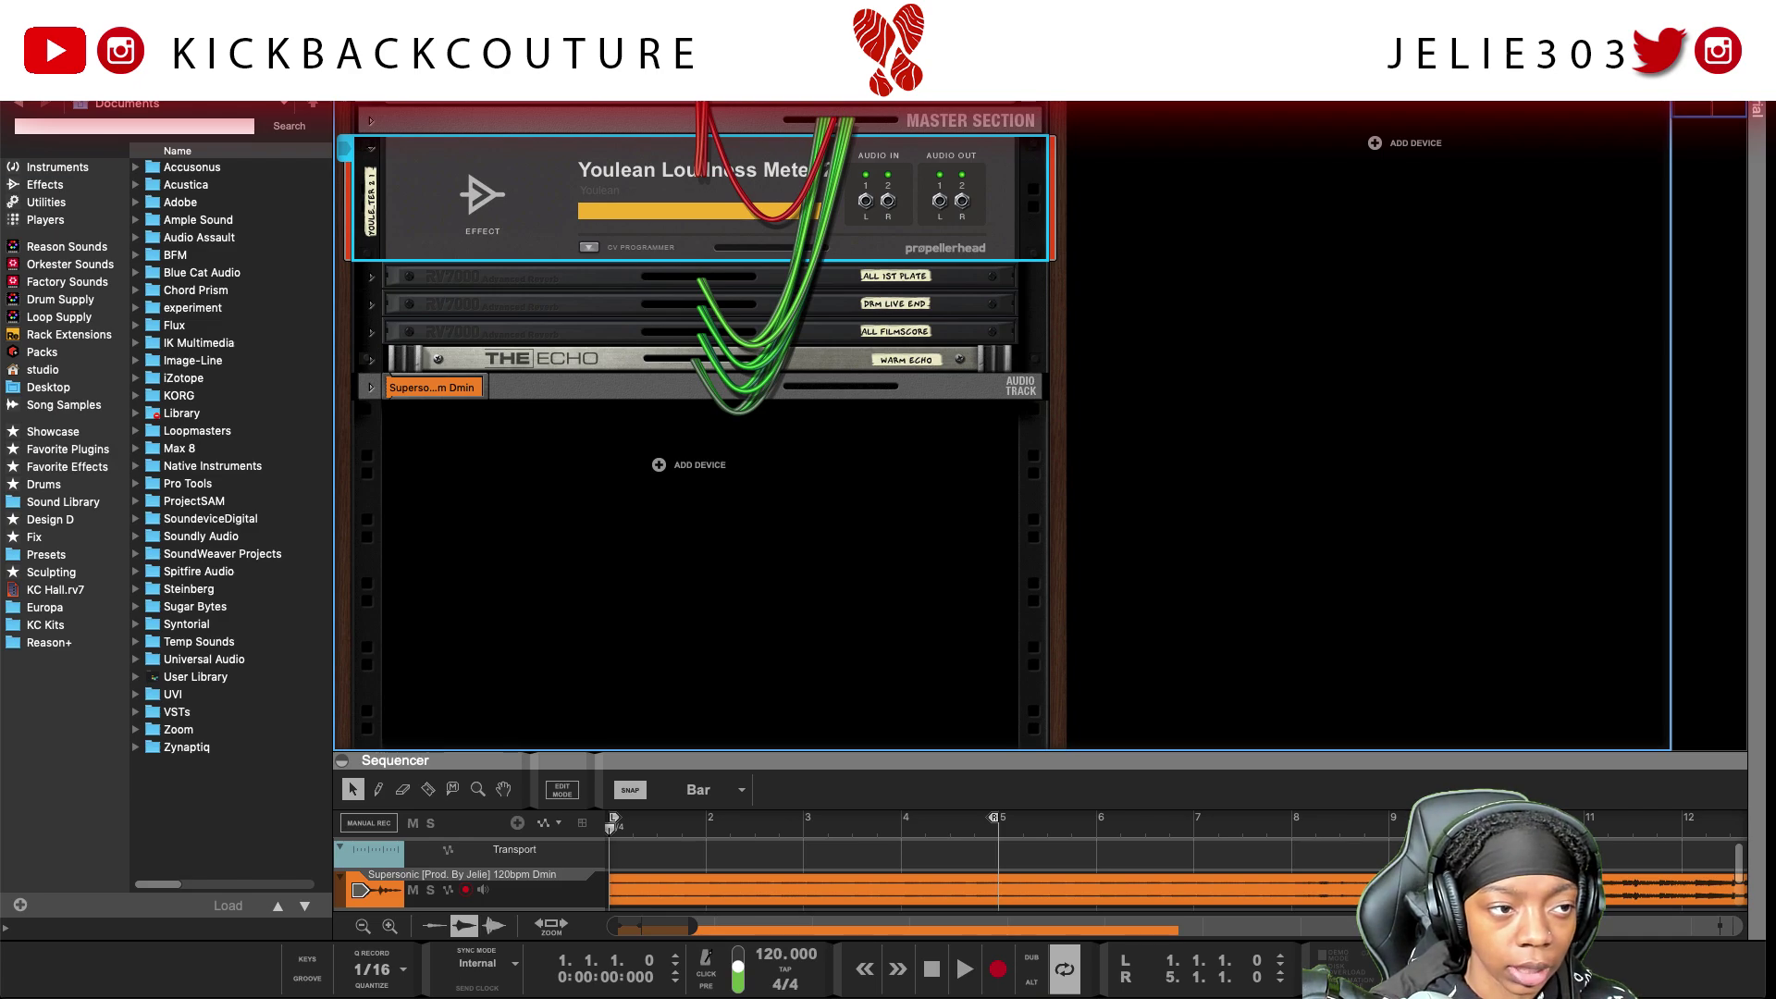
pyautogui.click(9, 47)
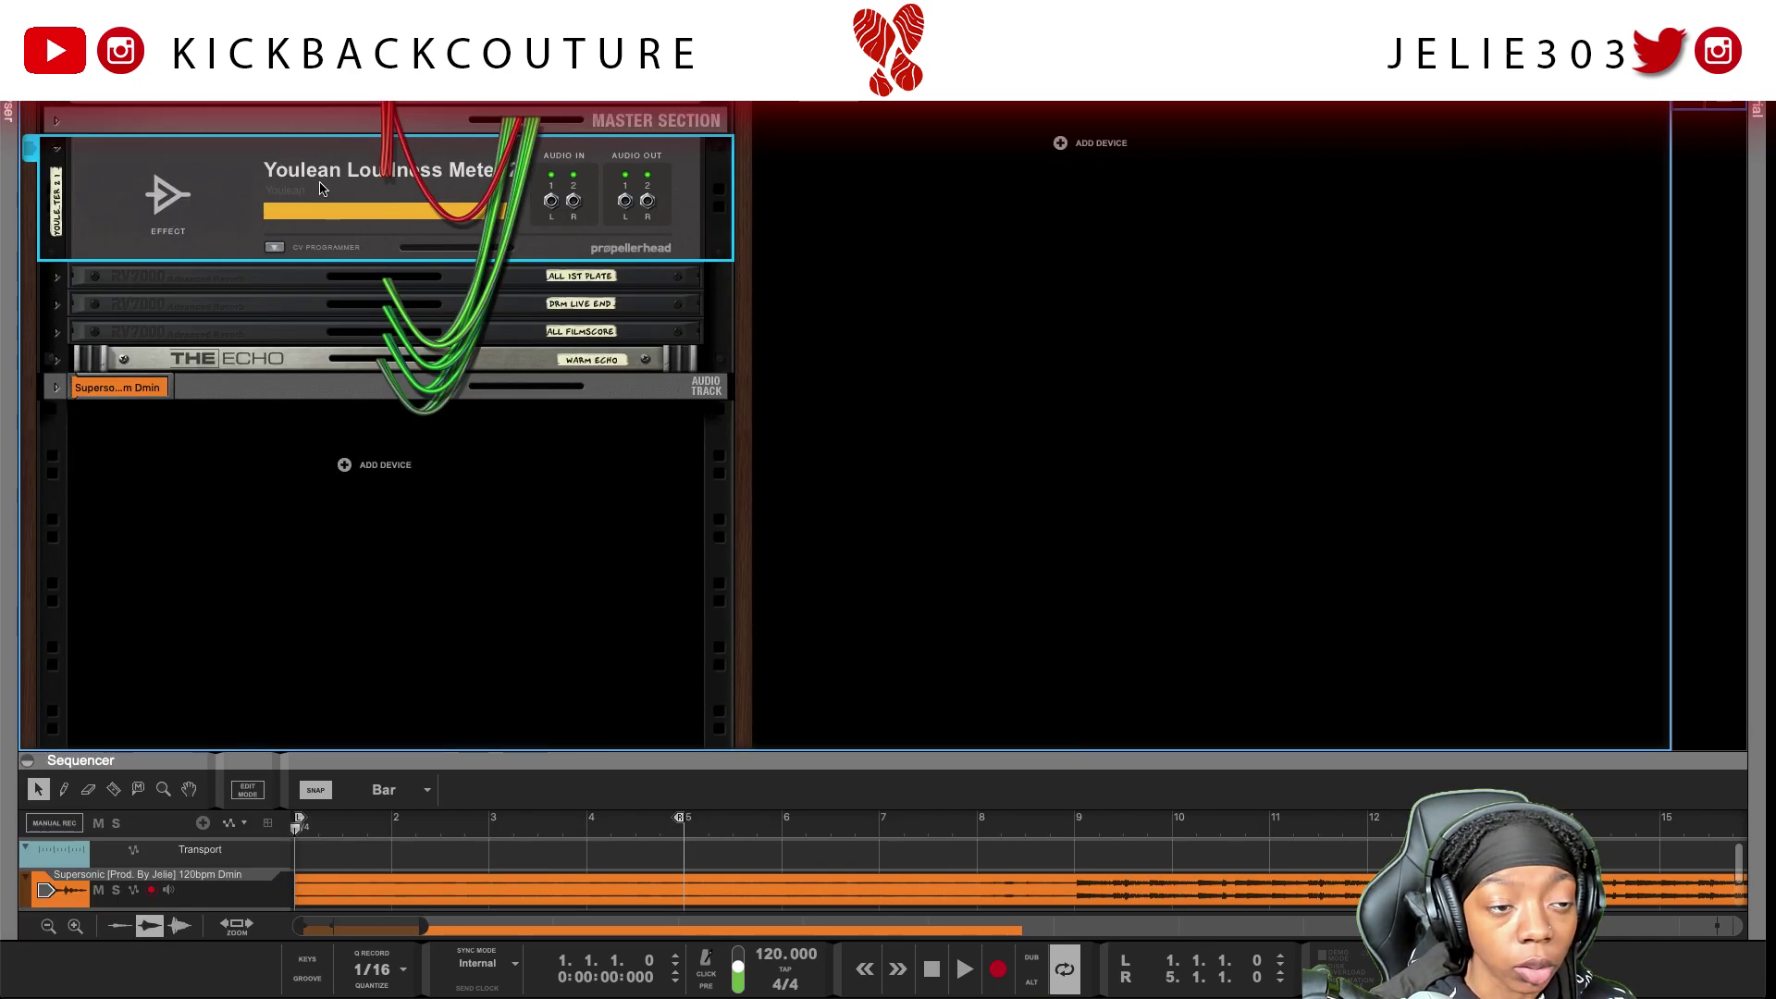
# Examine the loudness meter's connections by comparing the front and back of the rack
pyautogui.press('Tab')
pyautogui.press('Tab')
pyautogui.press('Tab')
pyautogui.press('Tab')
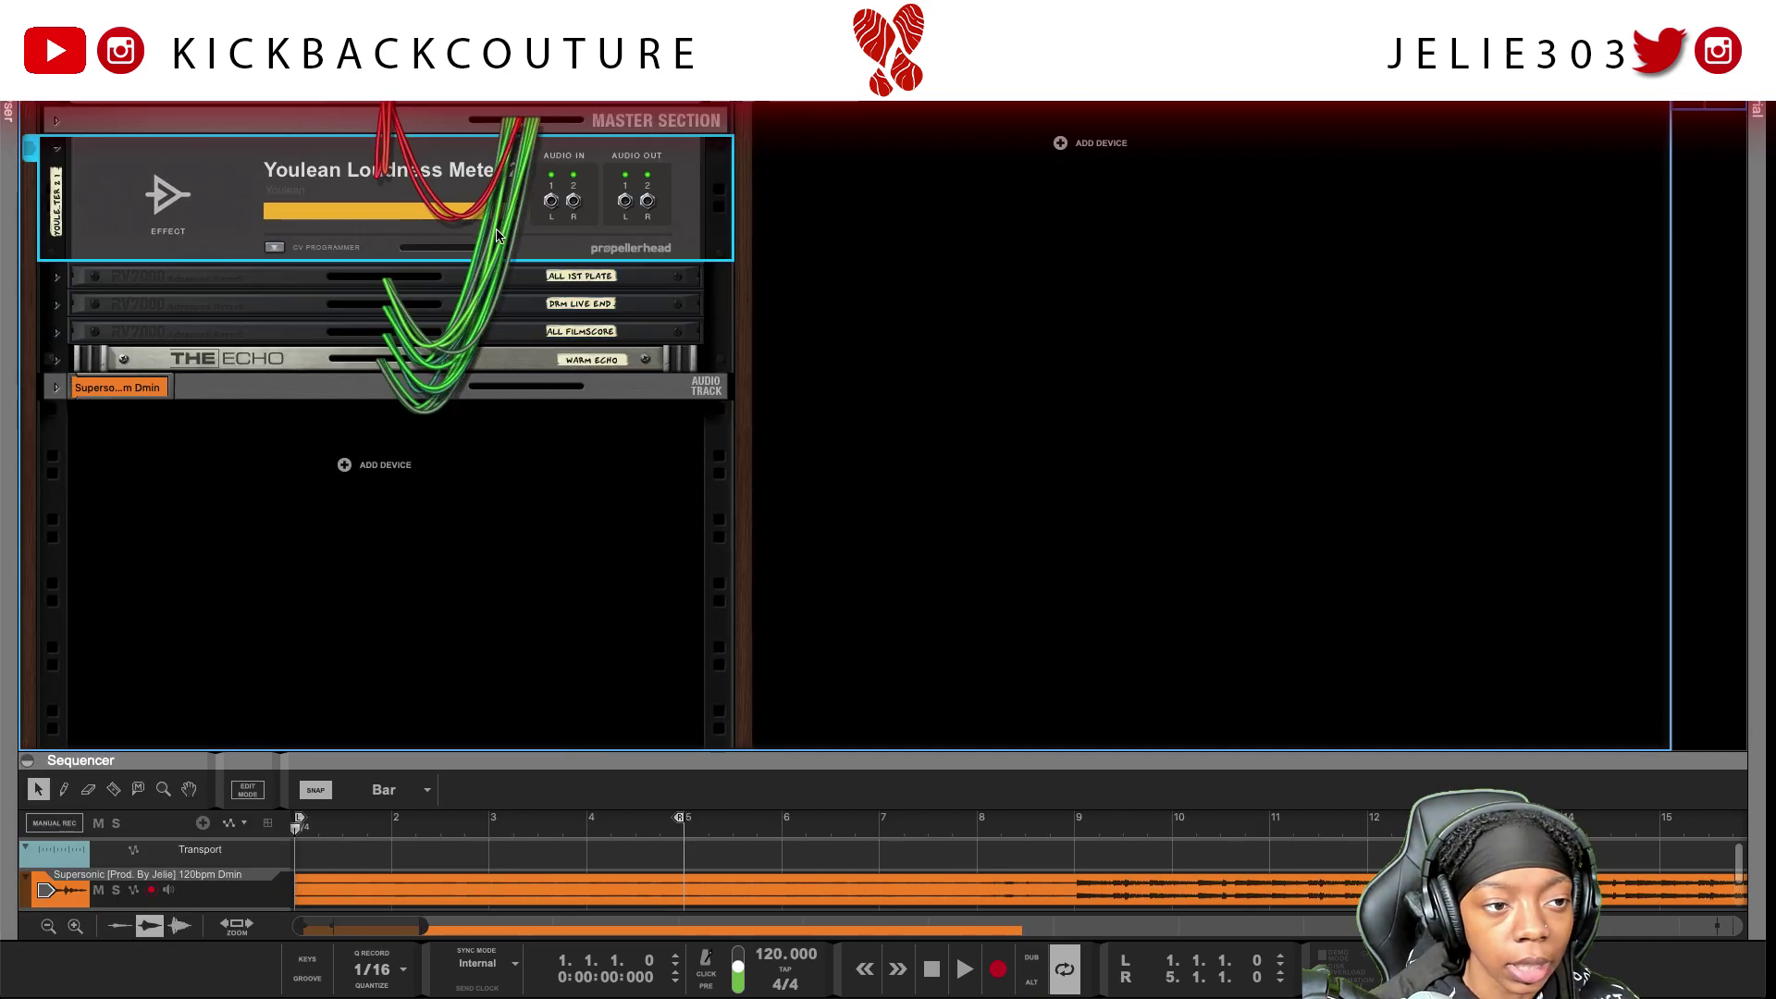
pyautogui.press('Tab')
pyautogui.press('Tab')
pyautogui.press('Tab')
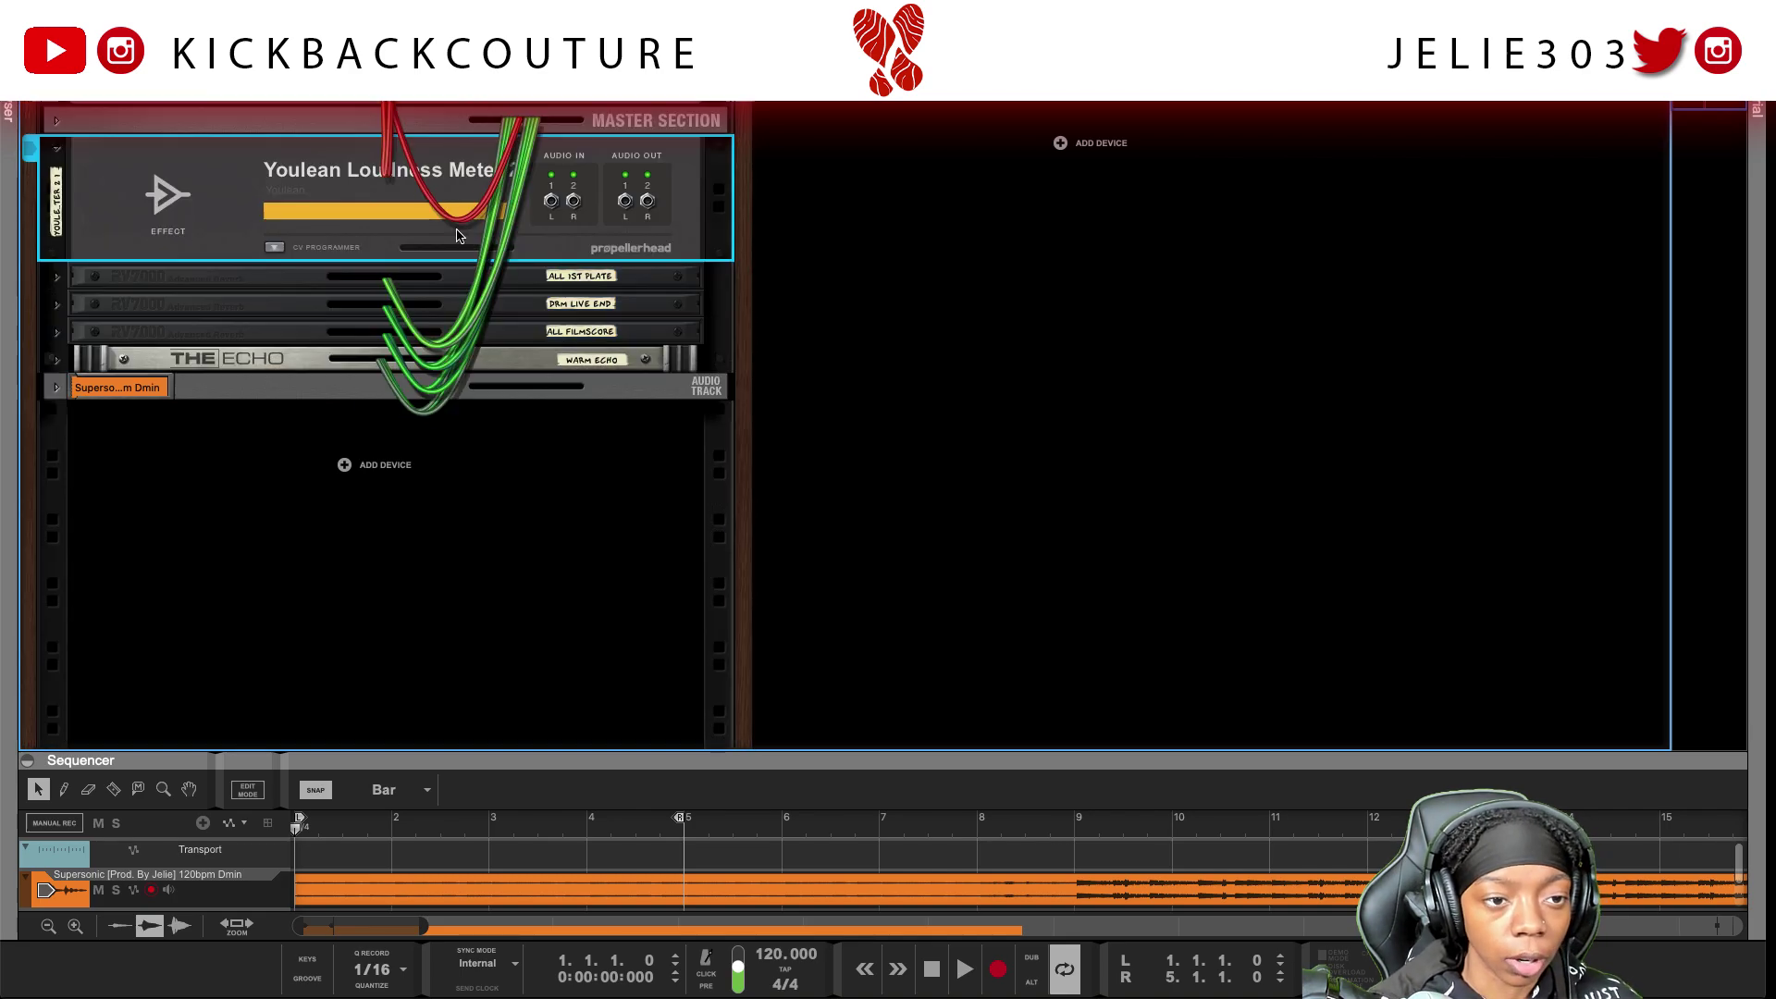
pyautogui.press('Tab')
pyautogui.press('Tab')
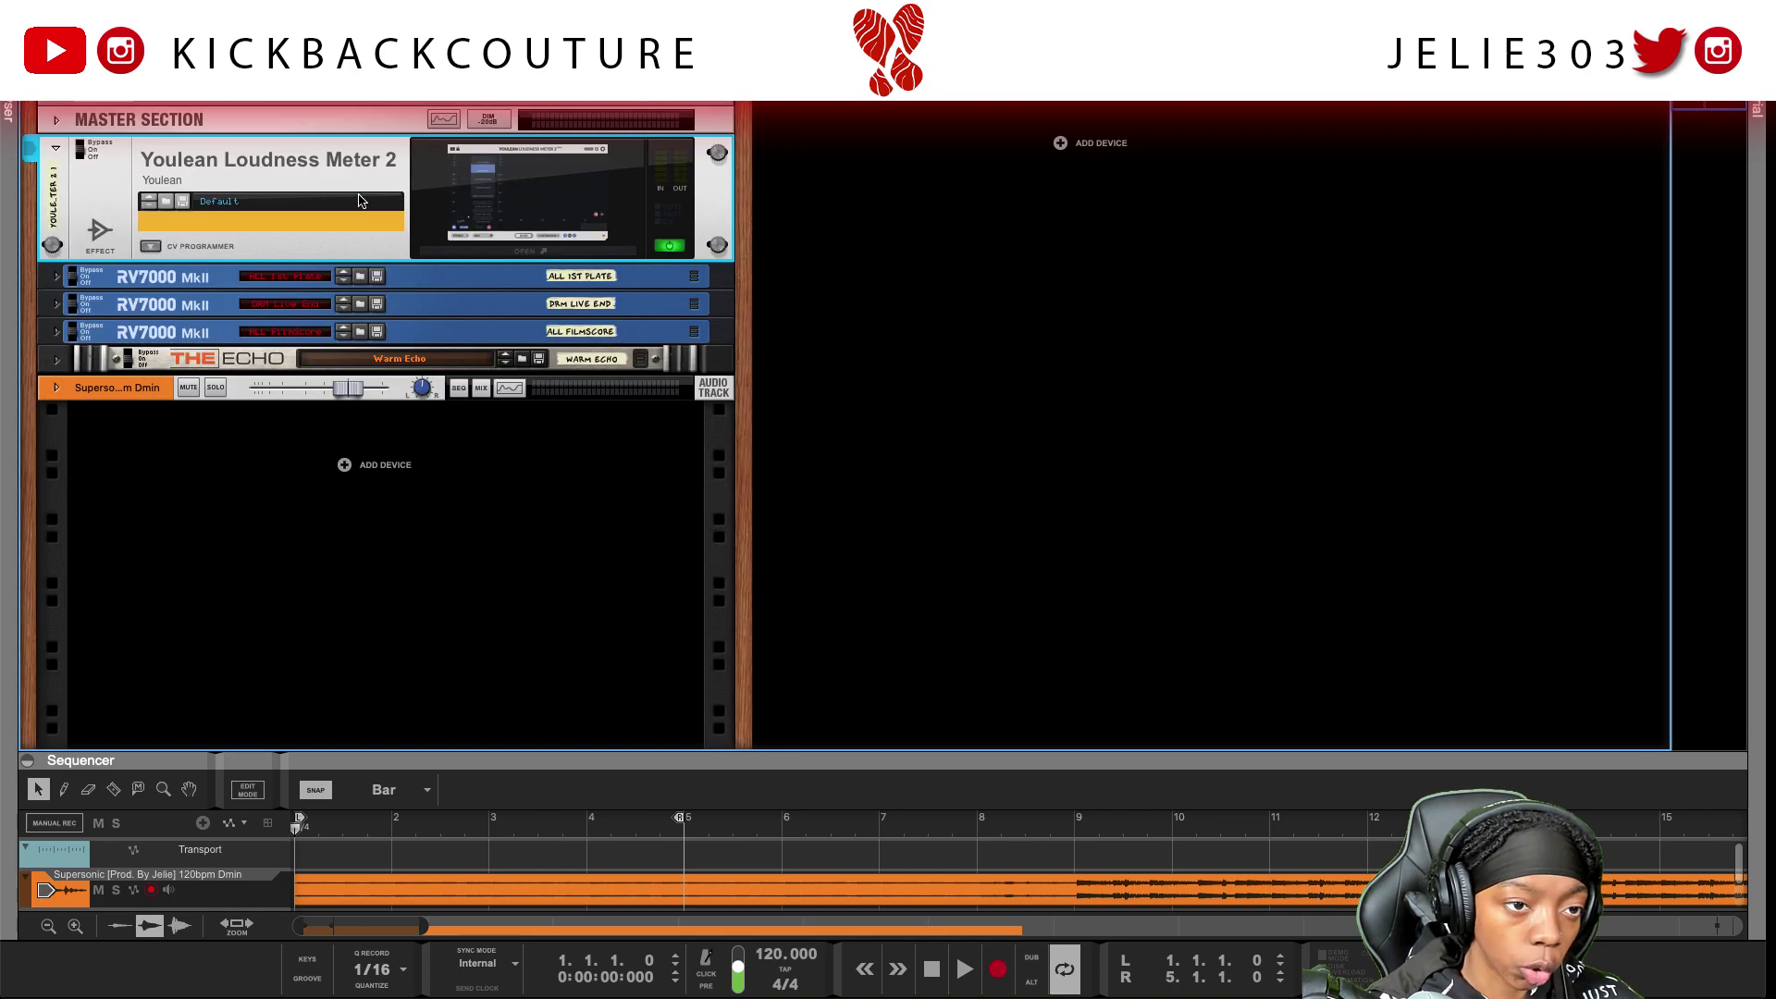
pyautogui.press('Tab')
pyautogui.press('Tab')
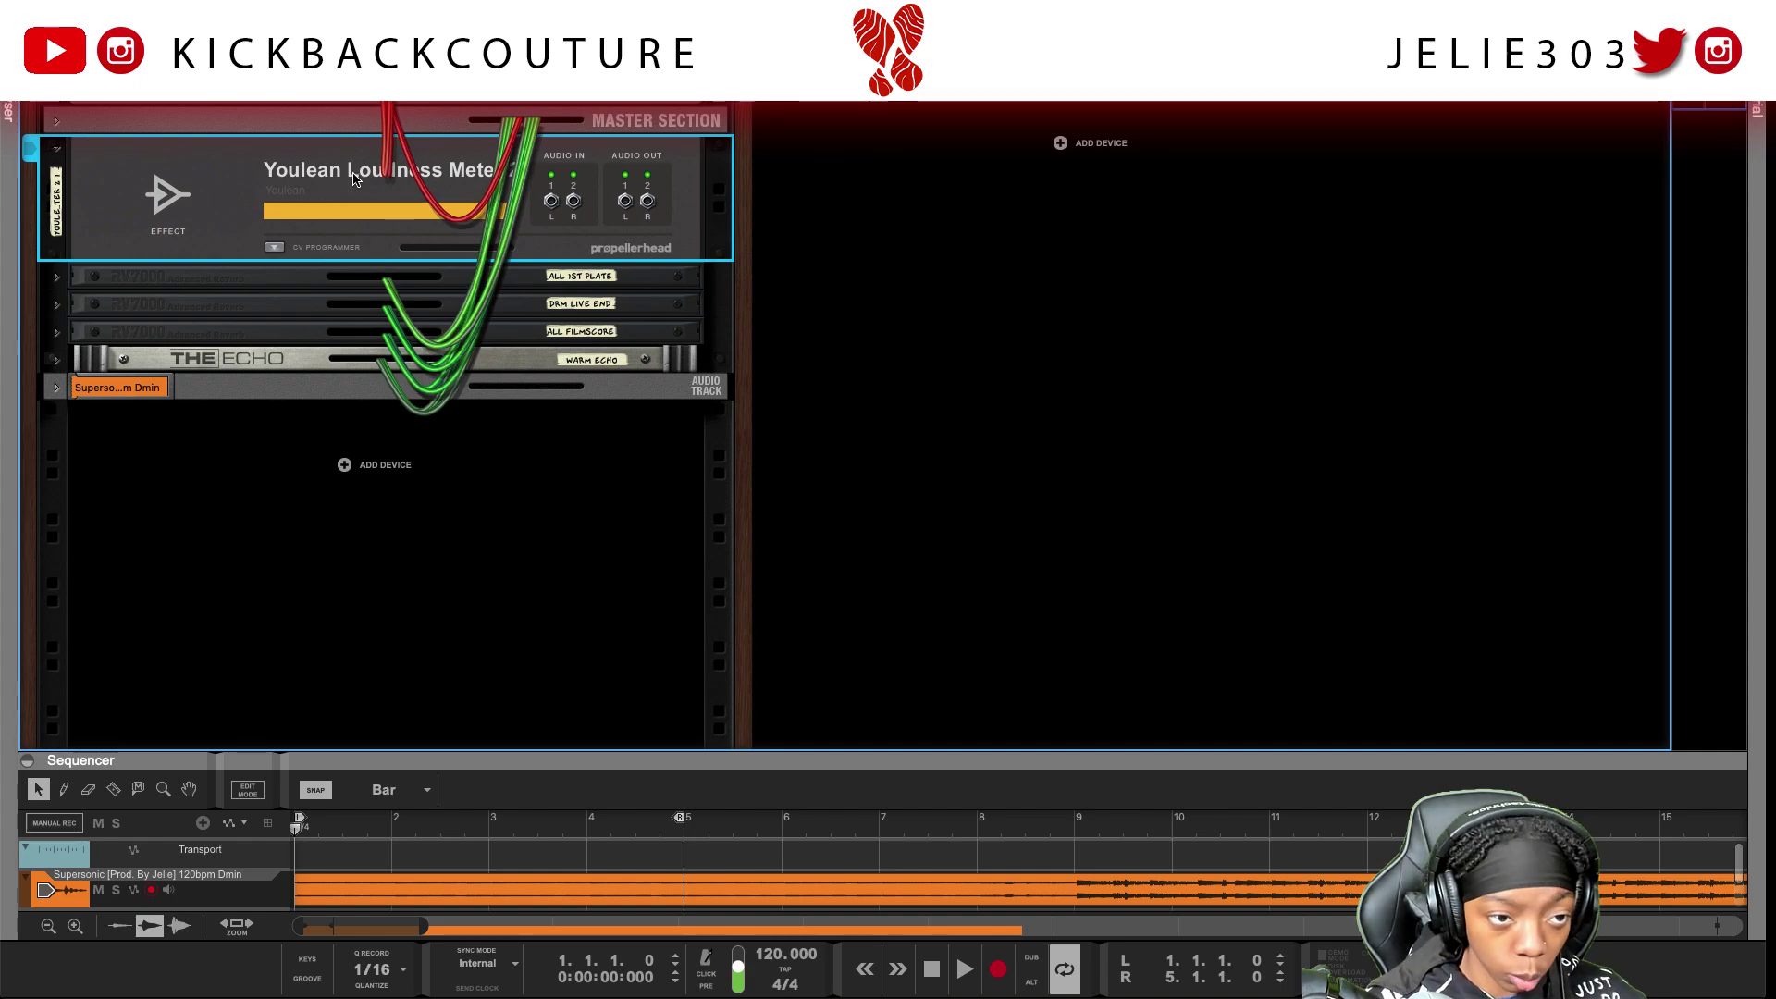
pyautogui.press('Tab')
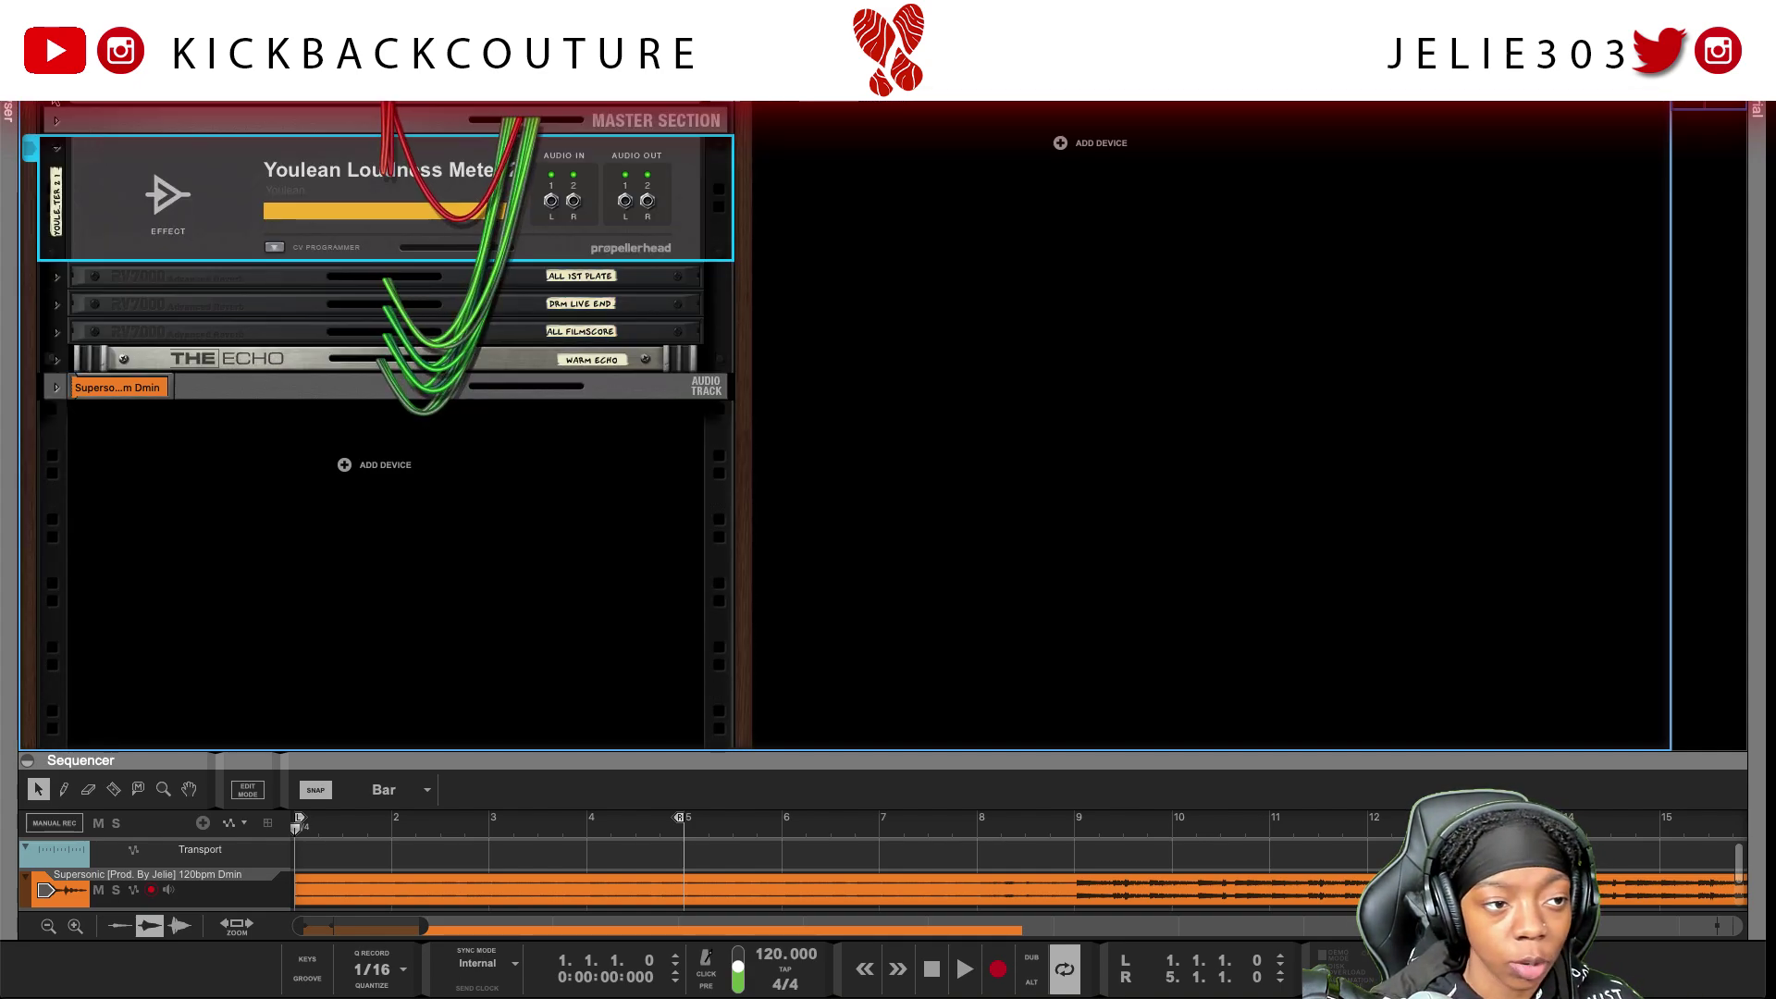
# Unfold the Master Section on the rack's back and disconnect its Master Out from the hardware interface's audio output
pyautogui.scroll(2, 59, 102)
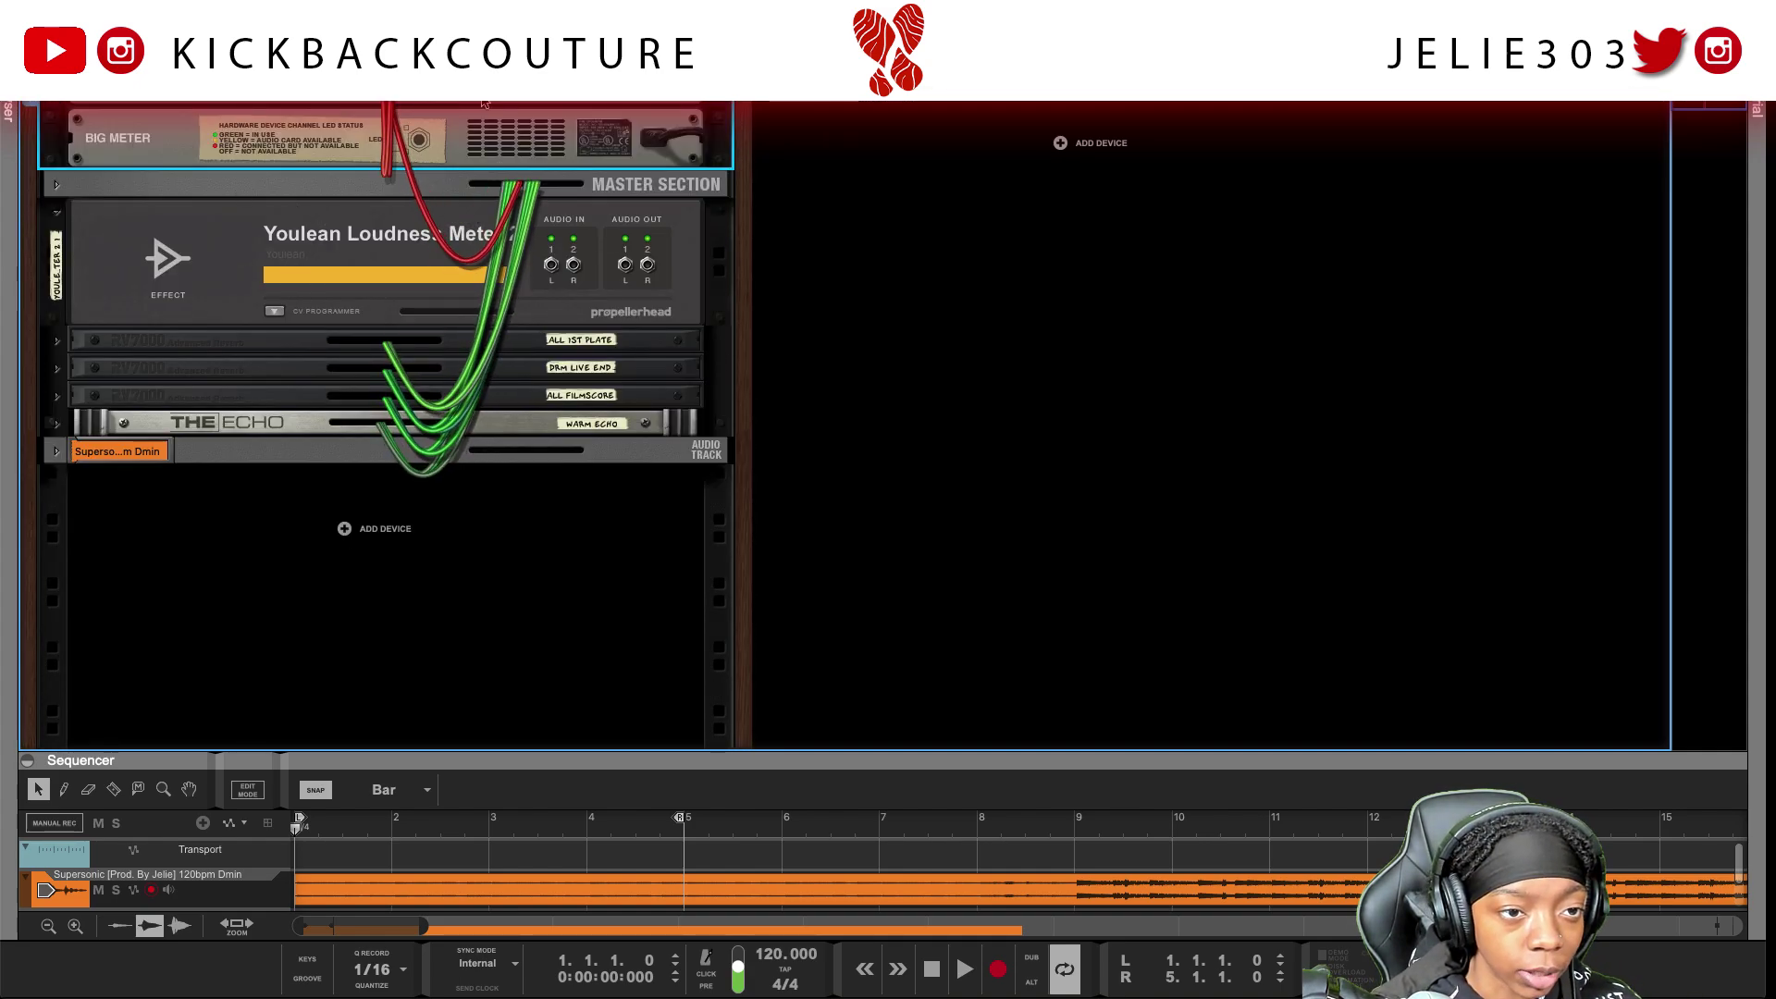
pyautogui.scroll(2, 500, 250)
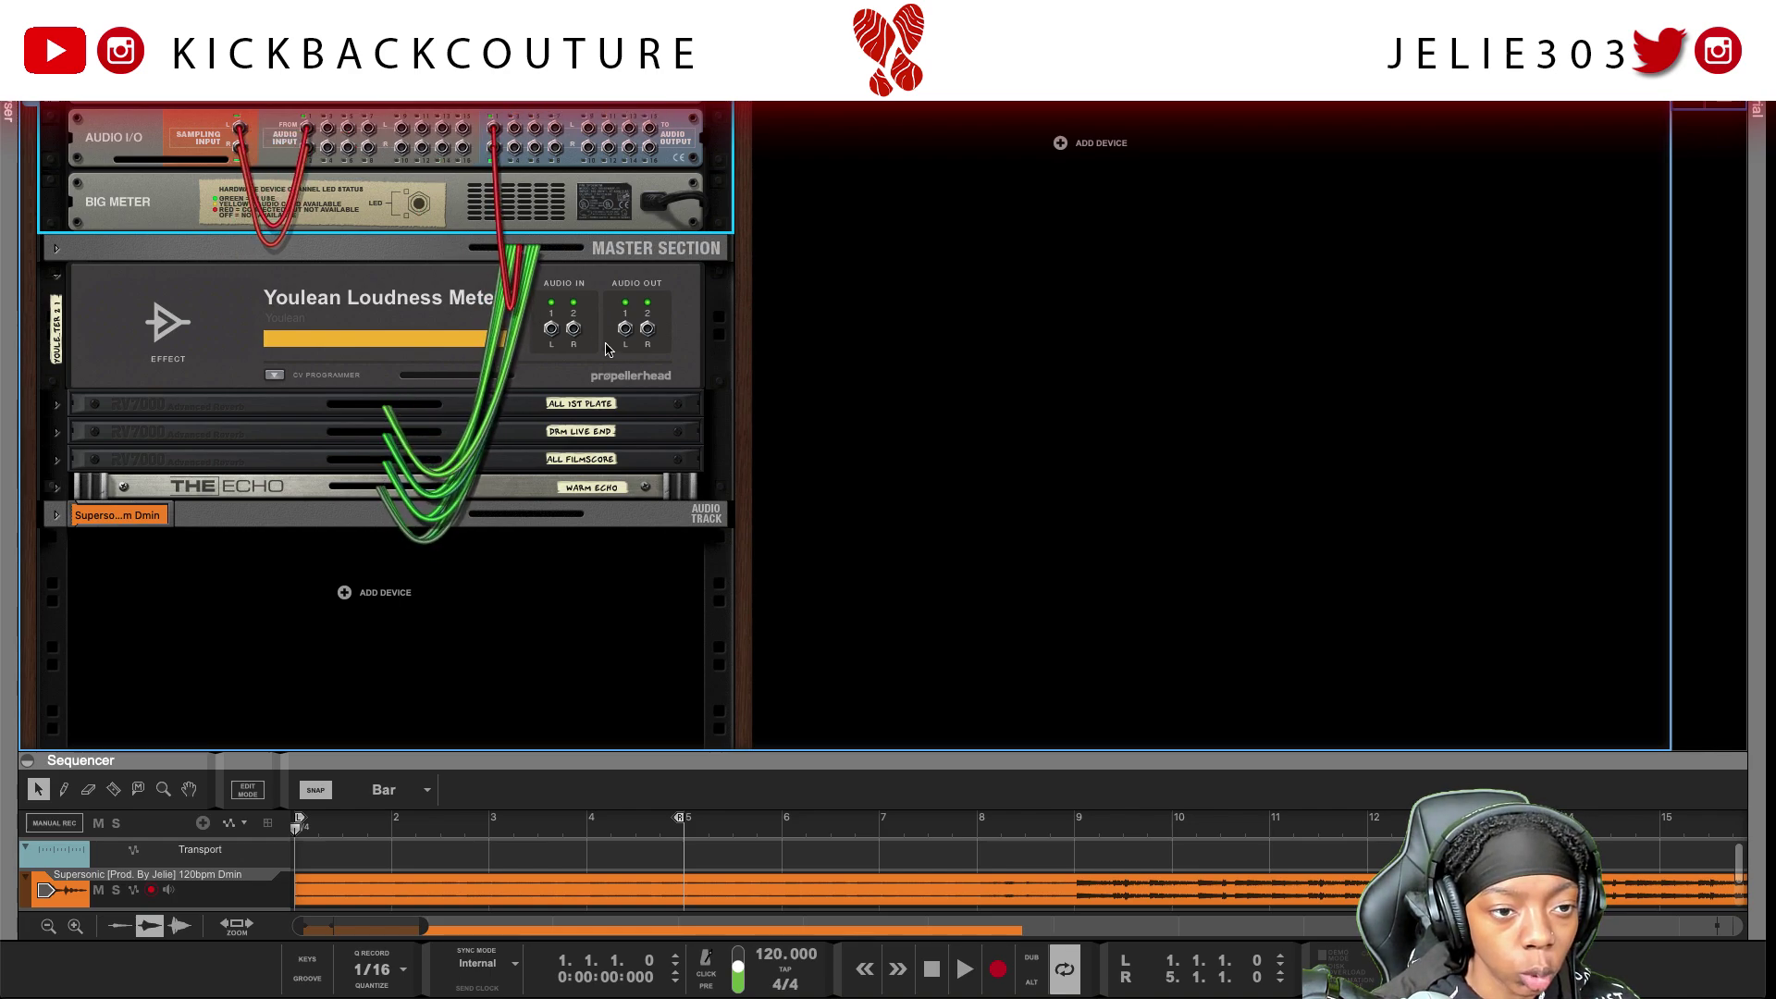
pyautogui.click(56, 249)
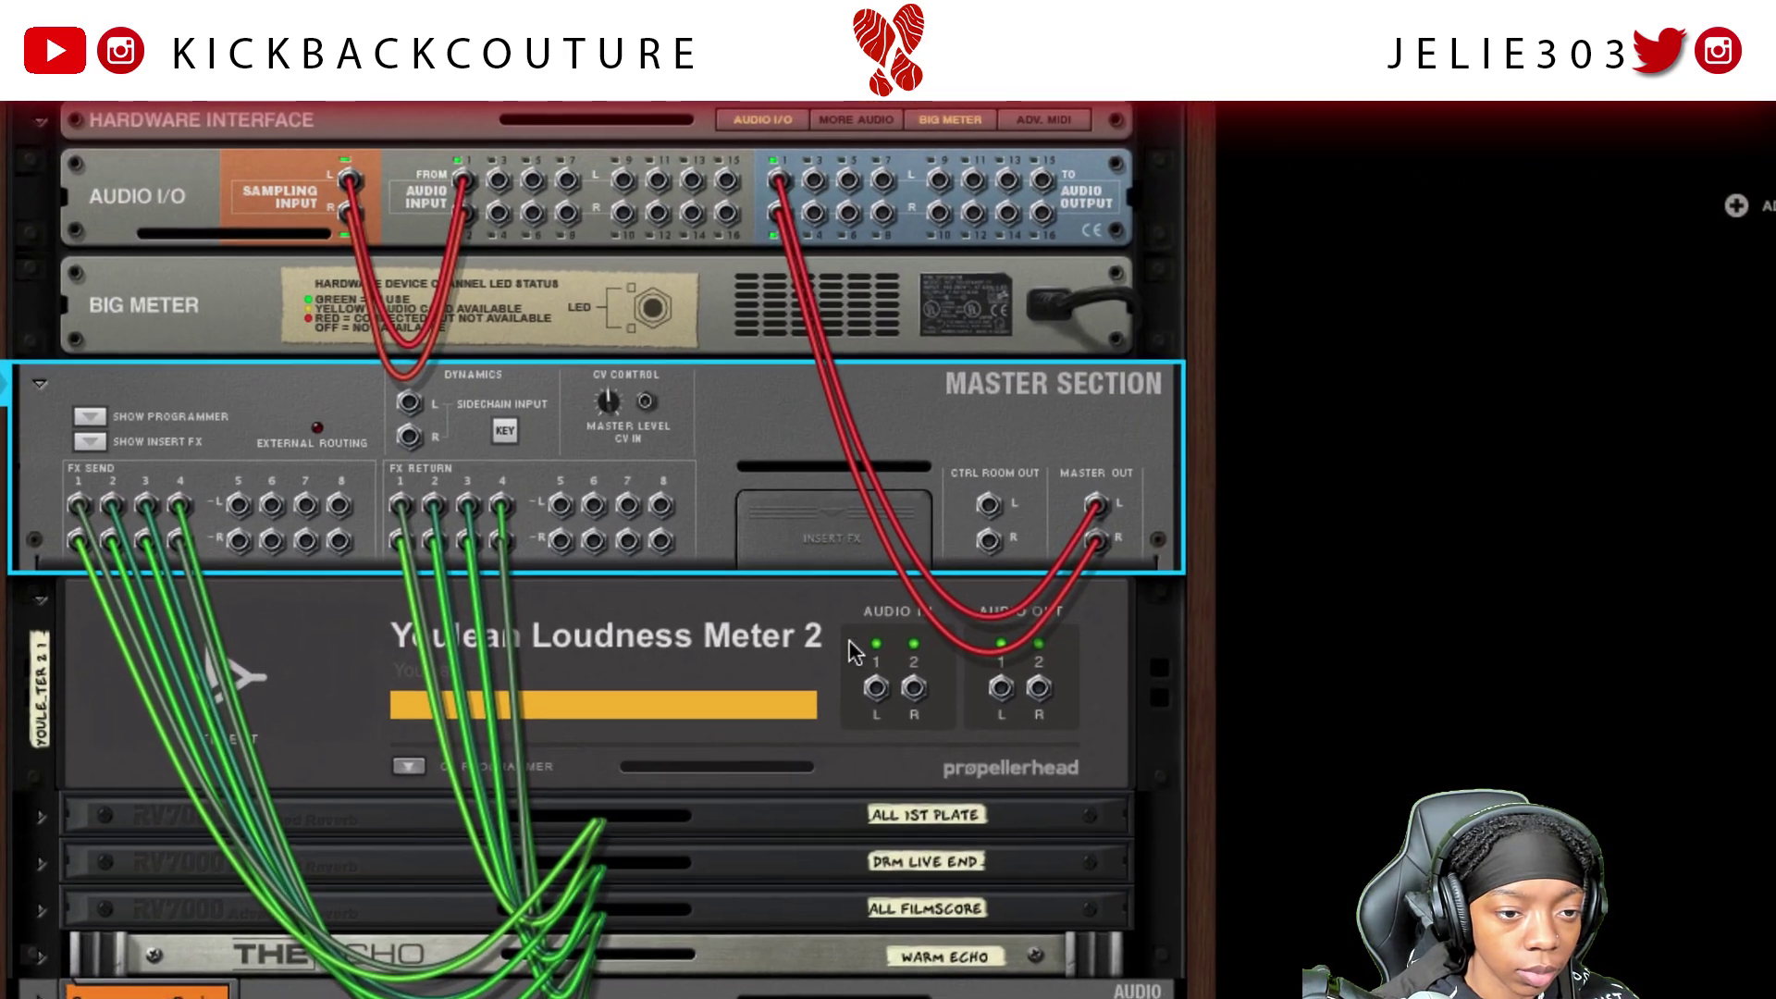
pyautogui.click(609, 434)
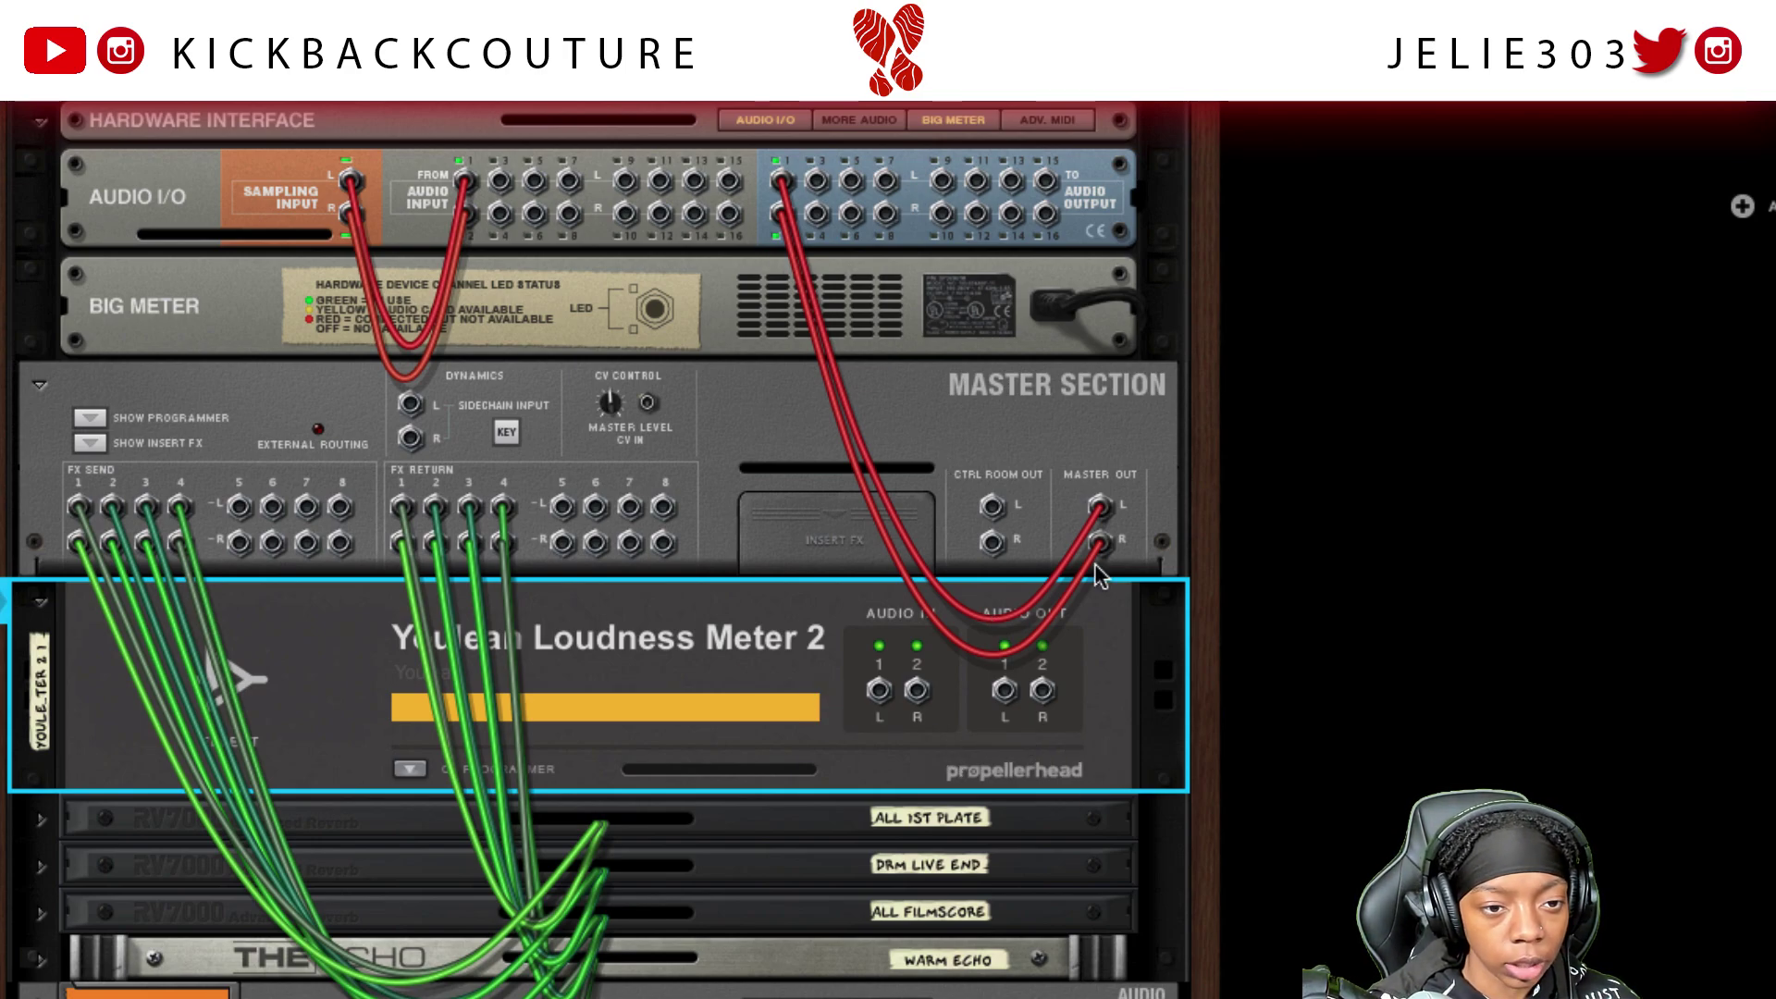
pyautogui.moveTo(1096, 510); pyautogui.dragTo(1004, 455)
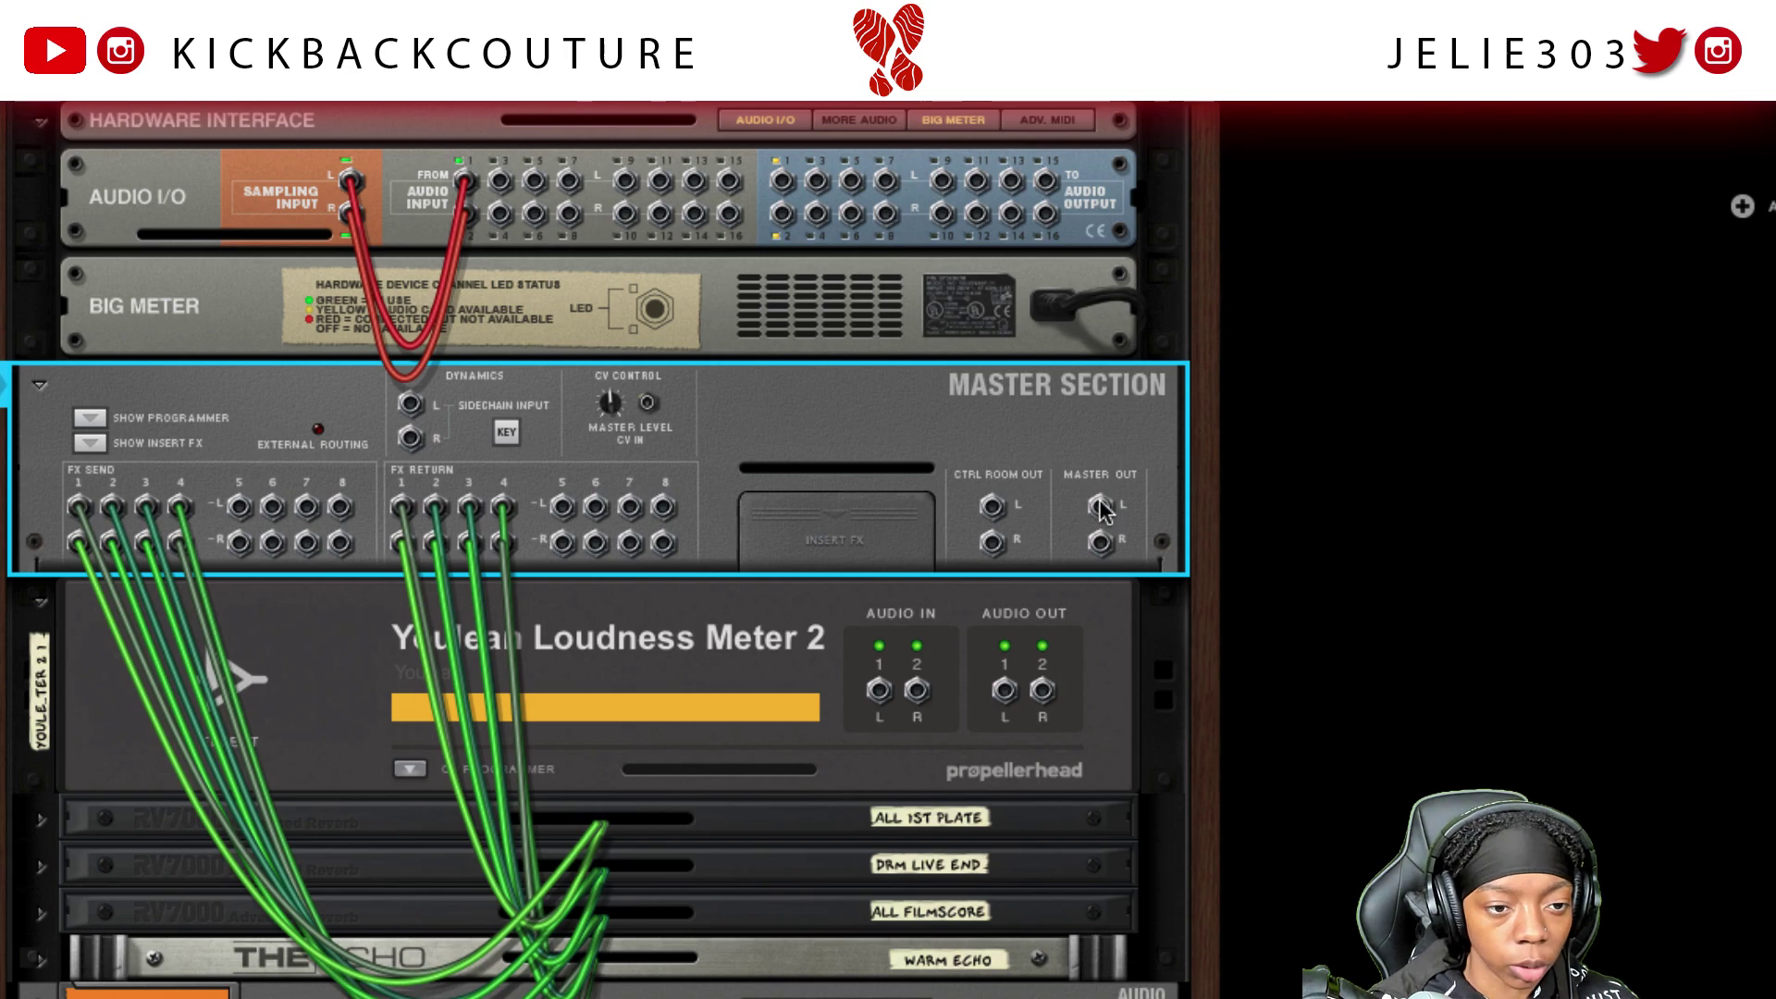
# Connect the Master Out to Youlean Loudness Meter 2's Audio In, and its Audio Out to hardware audio outputs 1 and 2
pyautogui.moveTo(1100, 508); pyautogui.dragTo(881, 692)
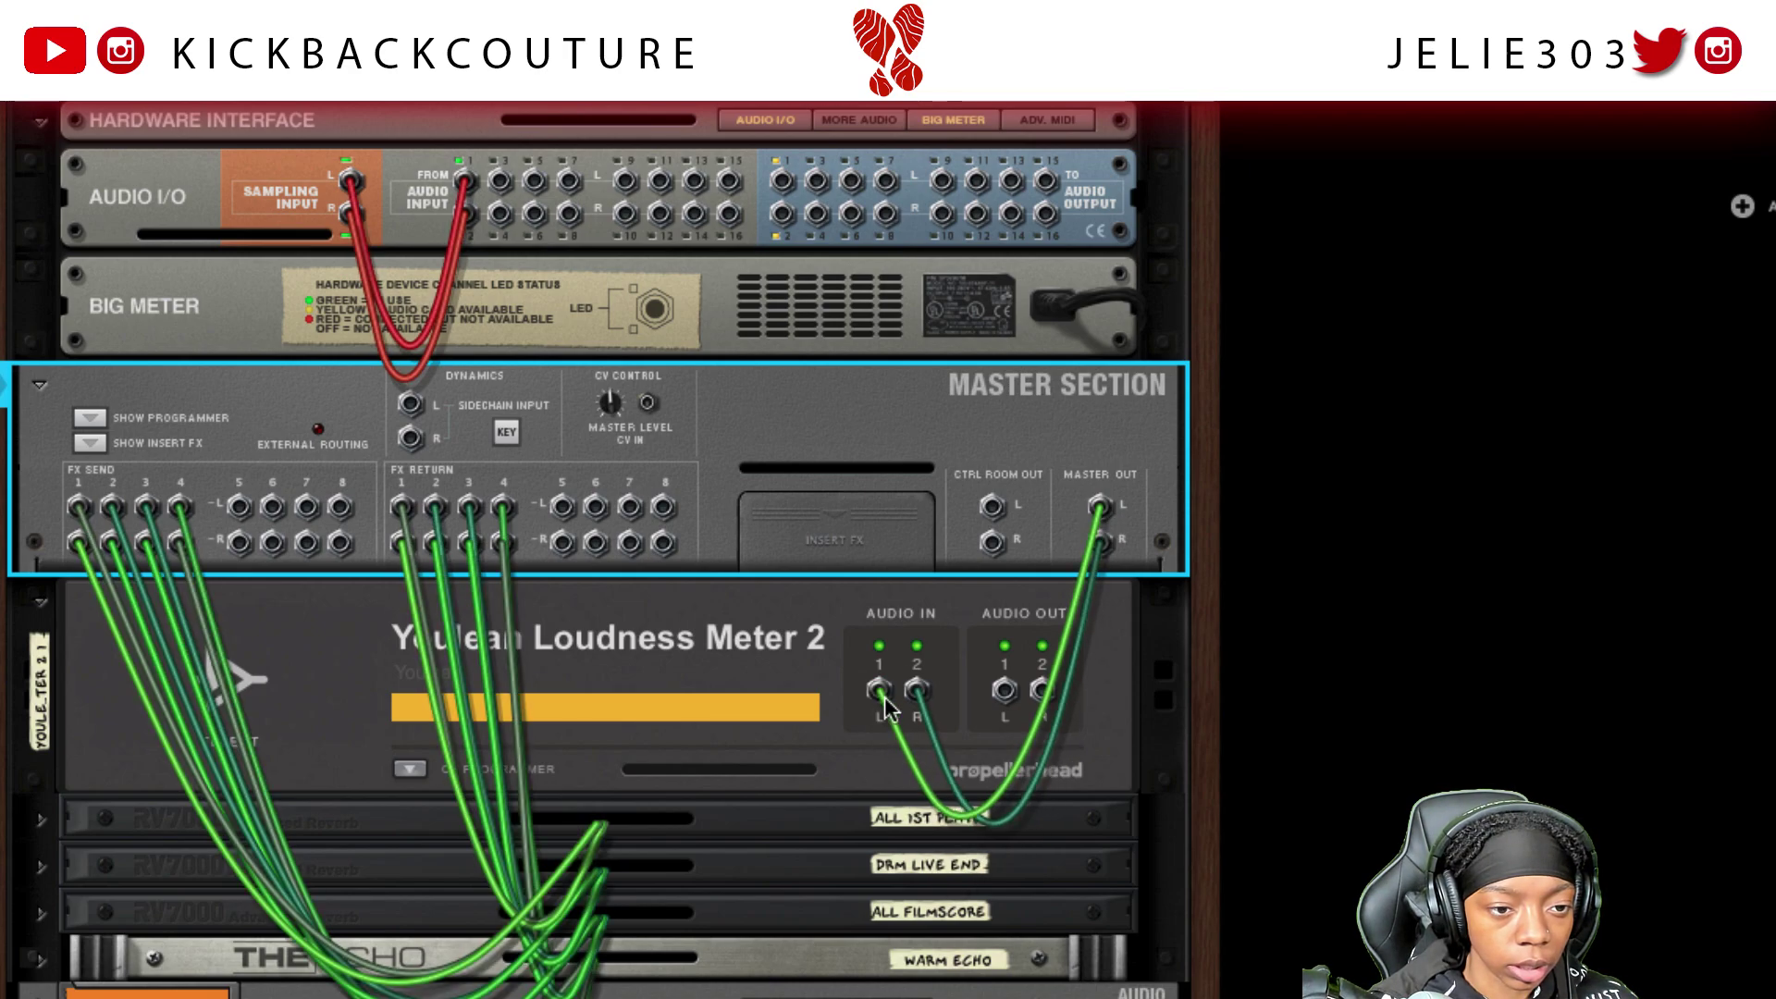
pyautogui.moveTo(1003, 689); pyautogui.dragTo(780, 181)
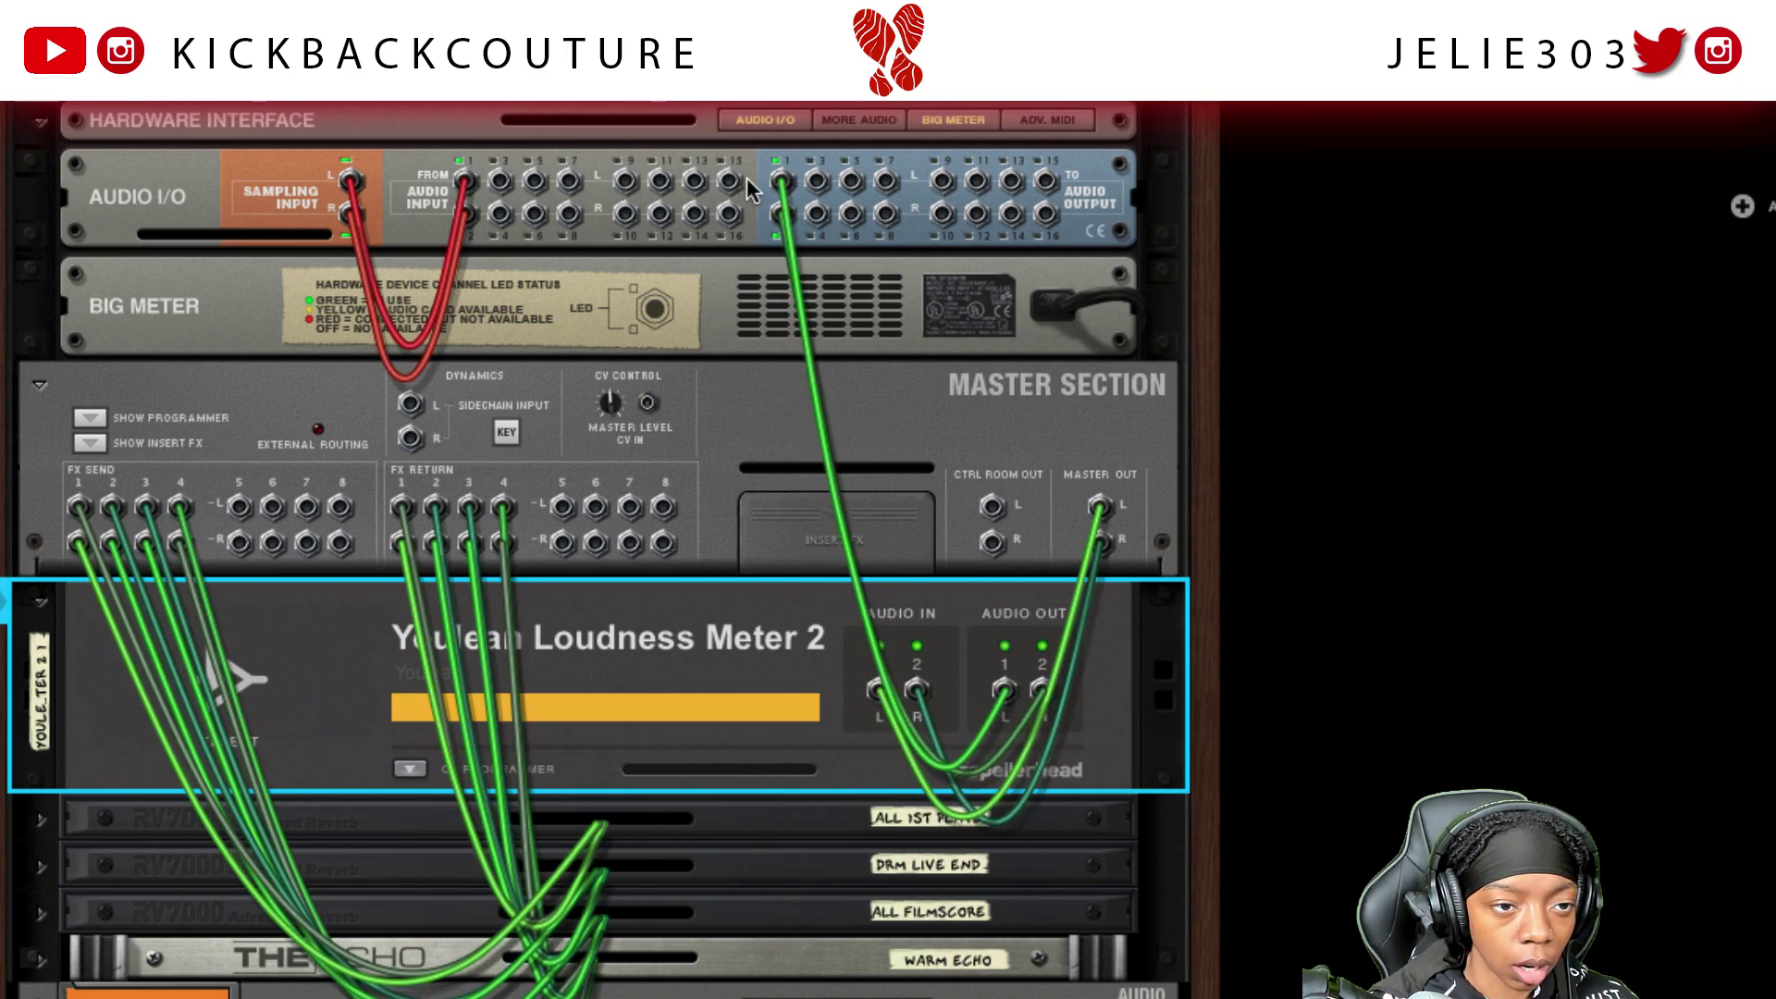
pyautogui.click(751, 190)
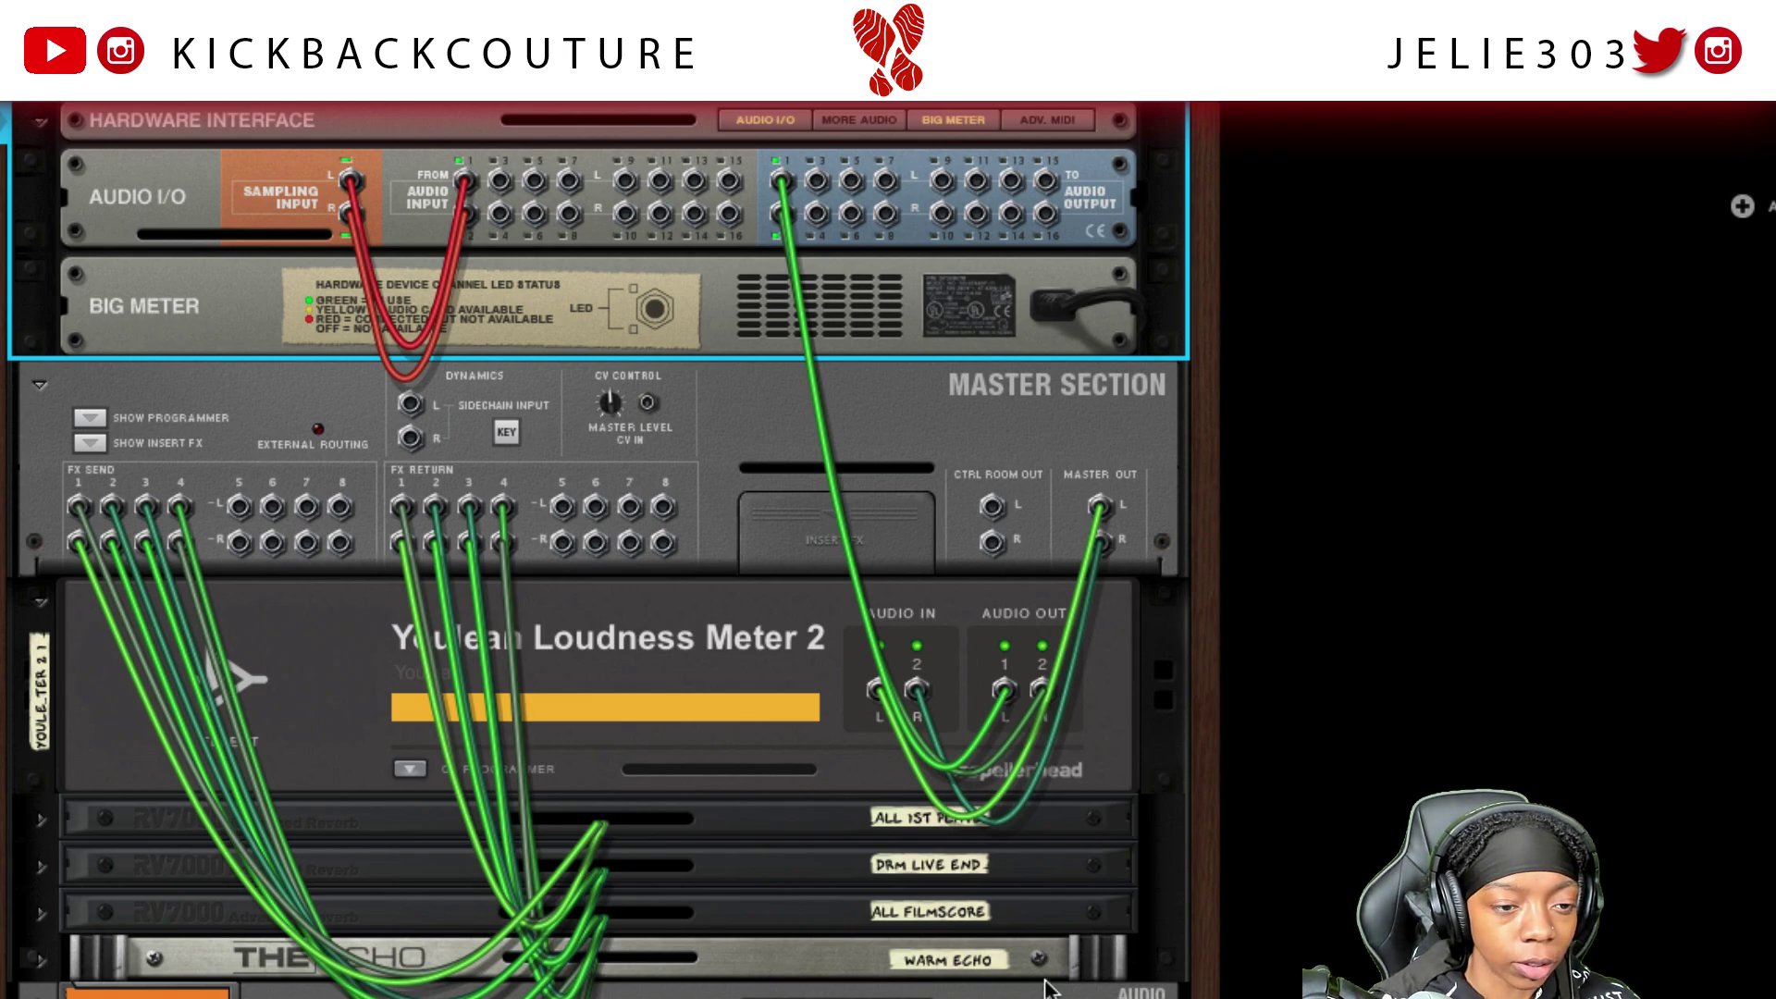
# Open Youlean Loudness Meter 2 from the rack's front, check the track's loudness readings, and close its window
pyautogui.press('Tab')
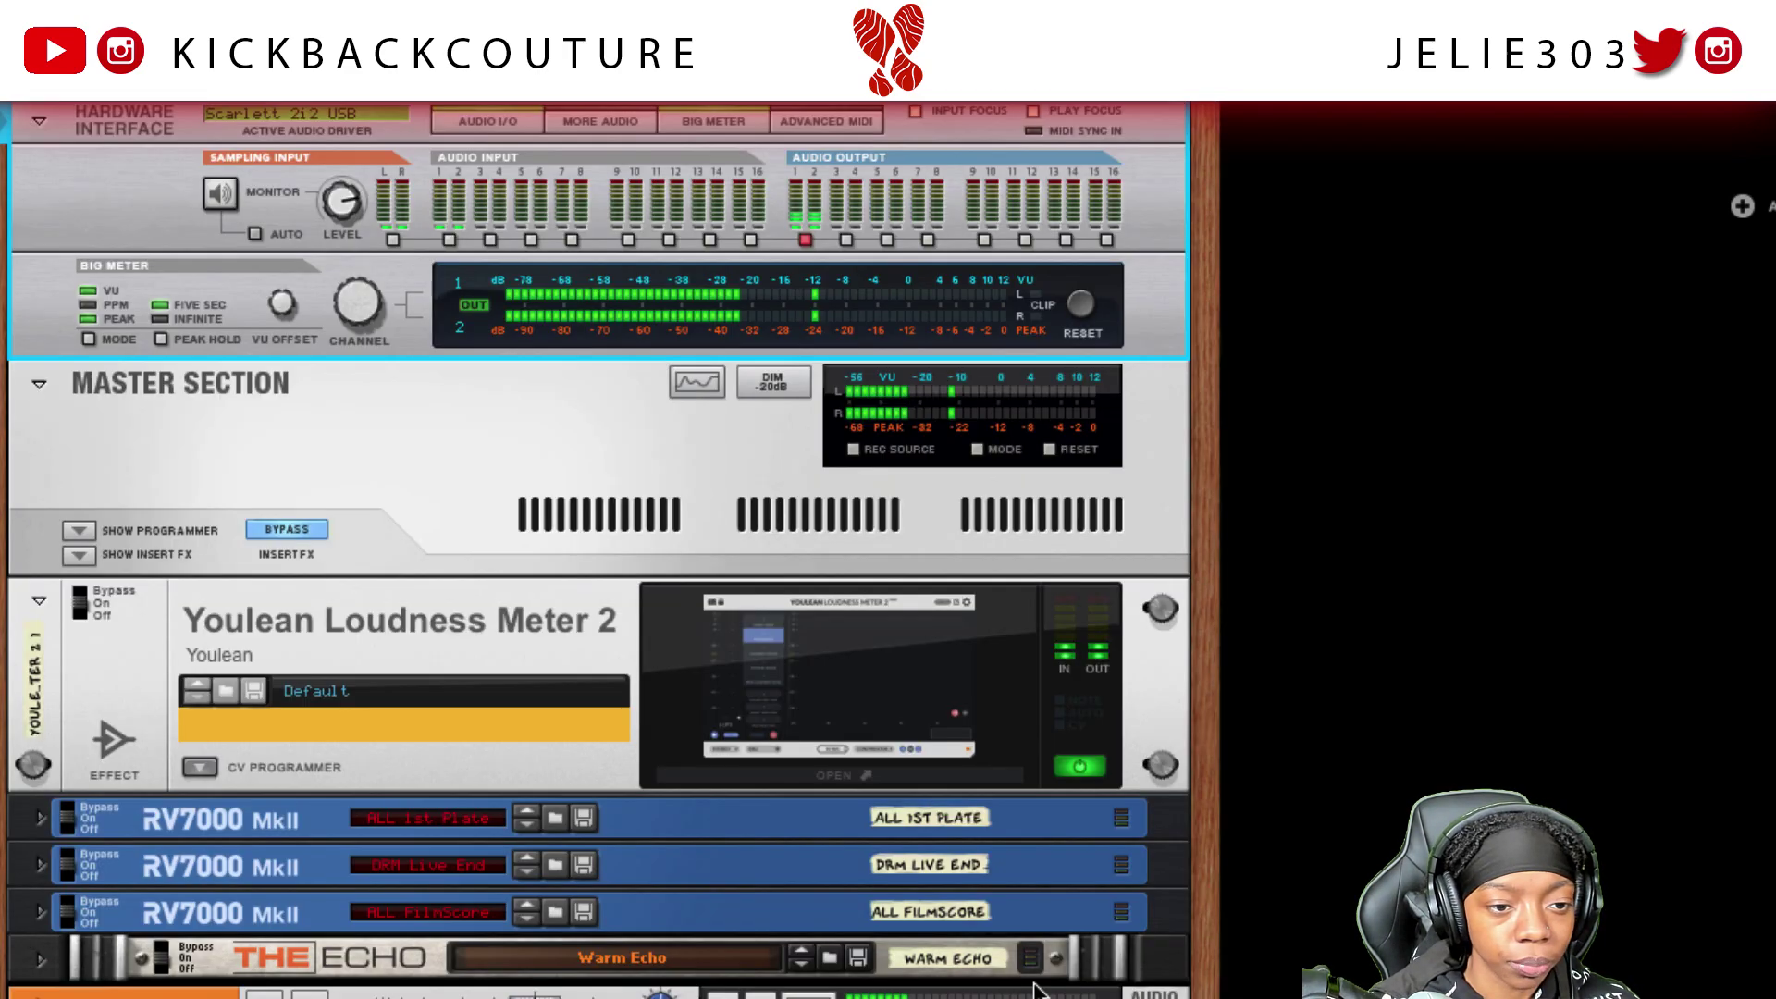
pyautogui.click(838, 769)
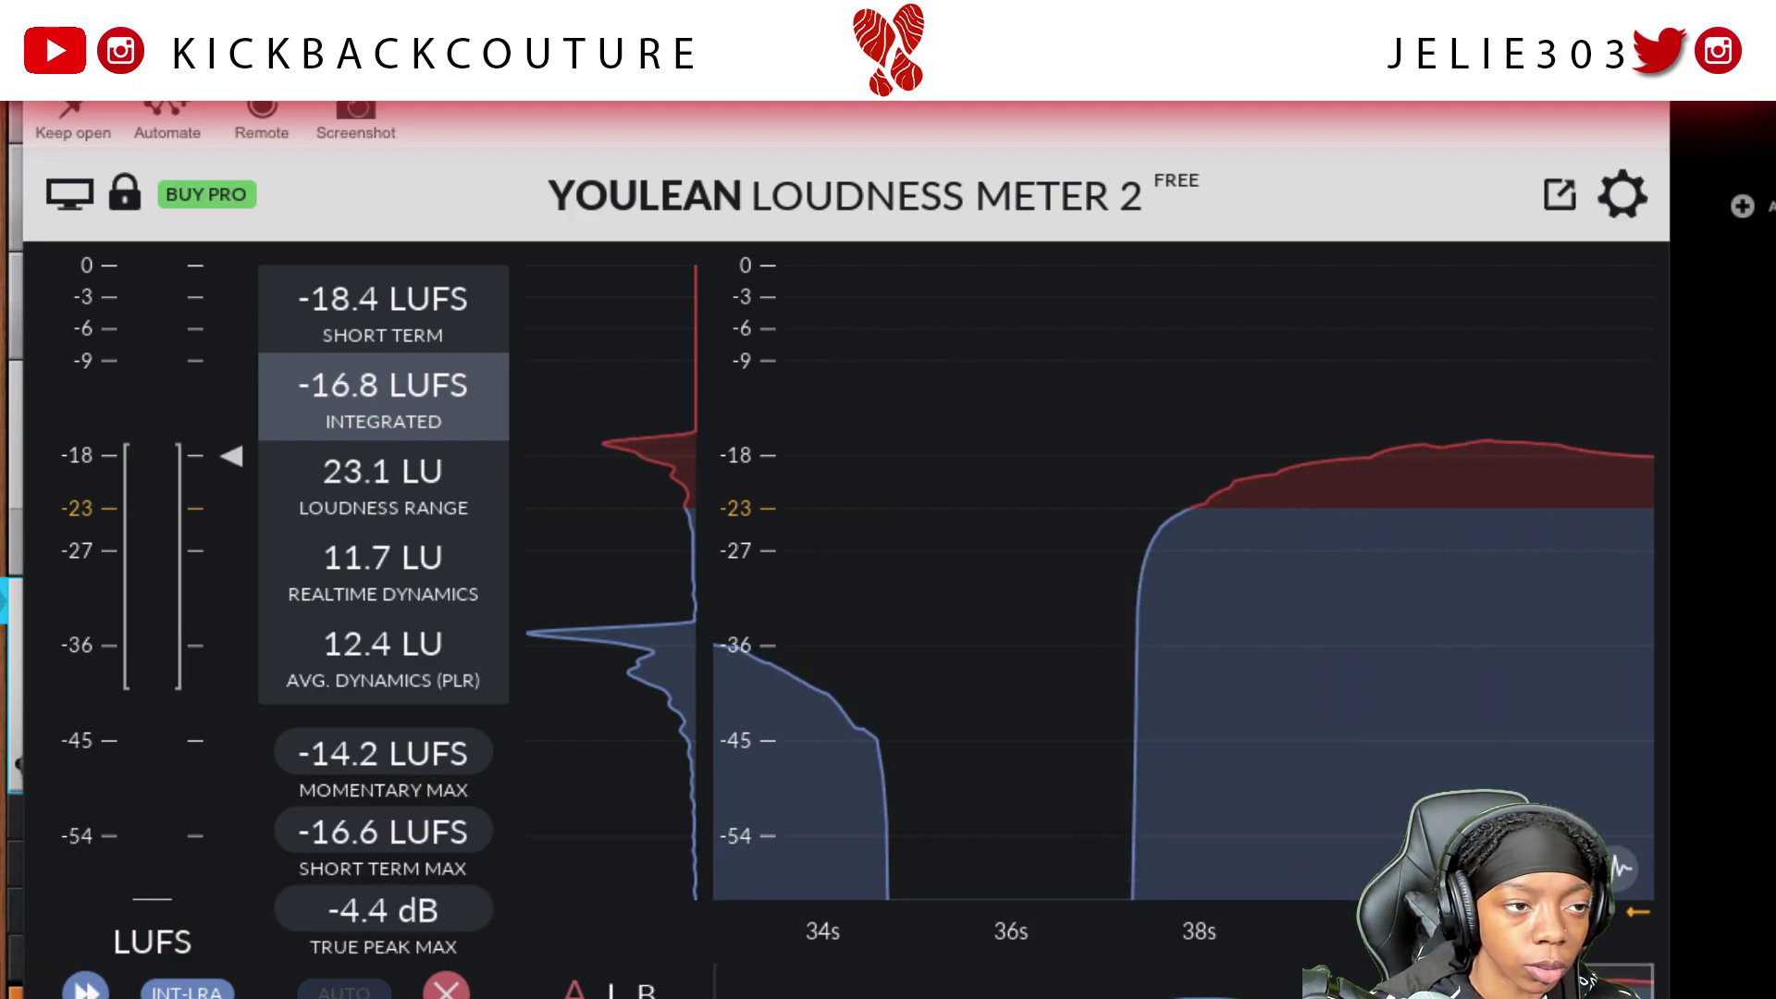
pyautogui.click(30, 78)
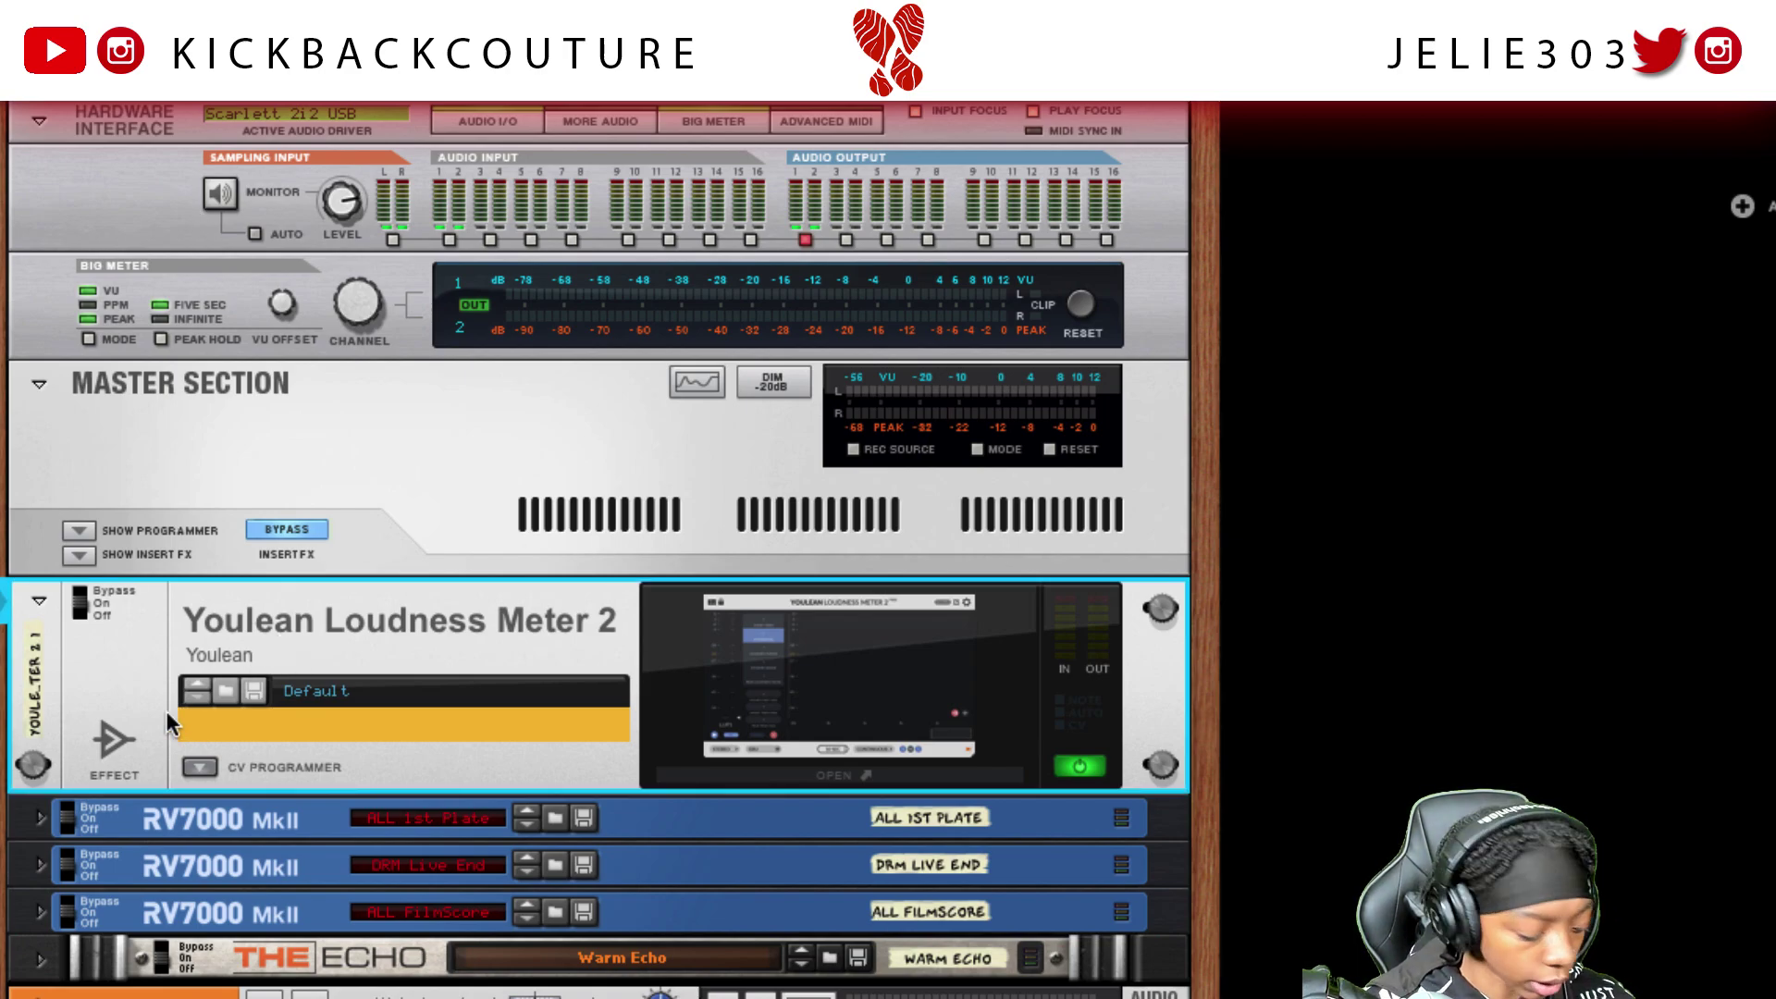
# Reconnect the Master Out directly to hardware audio outputs 1 and 2, and delete Youlean Loudness Meter 2 from the rack
pyautogui.press('Tab')
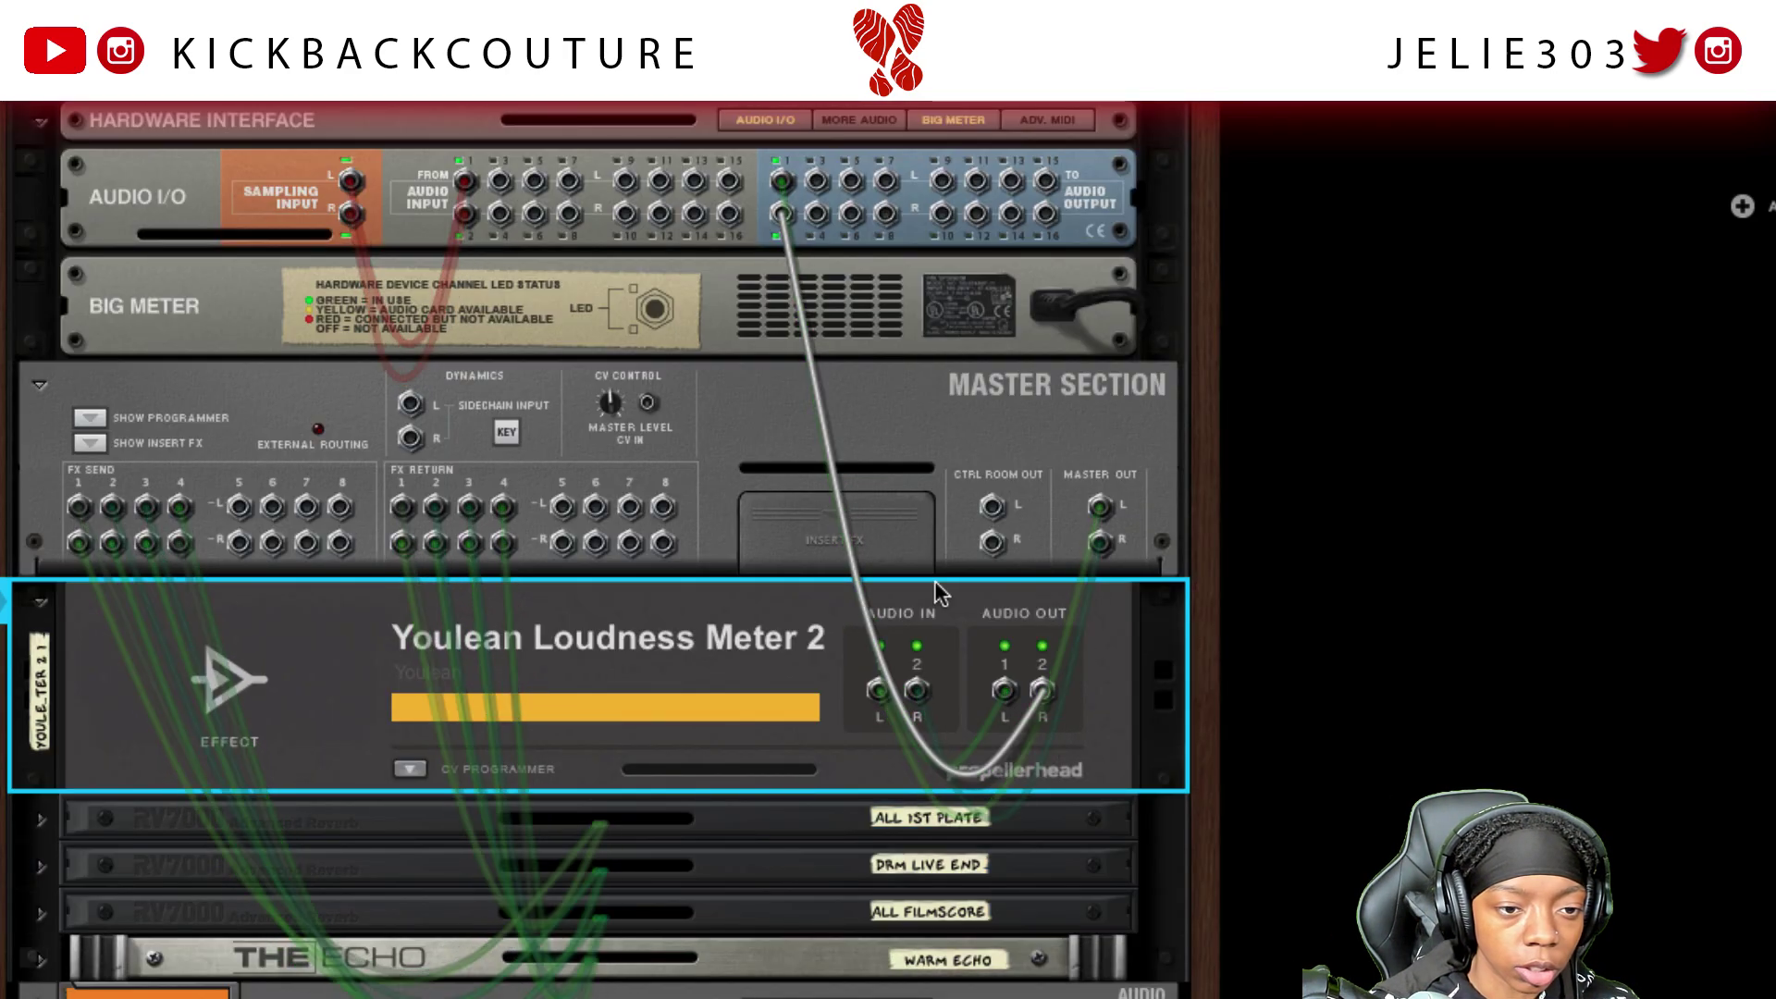
pyautogui.click(1094, 548)
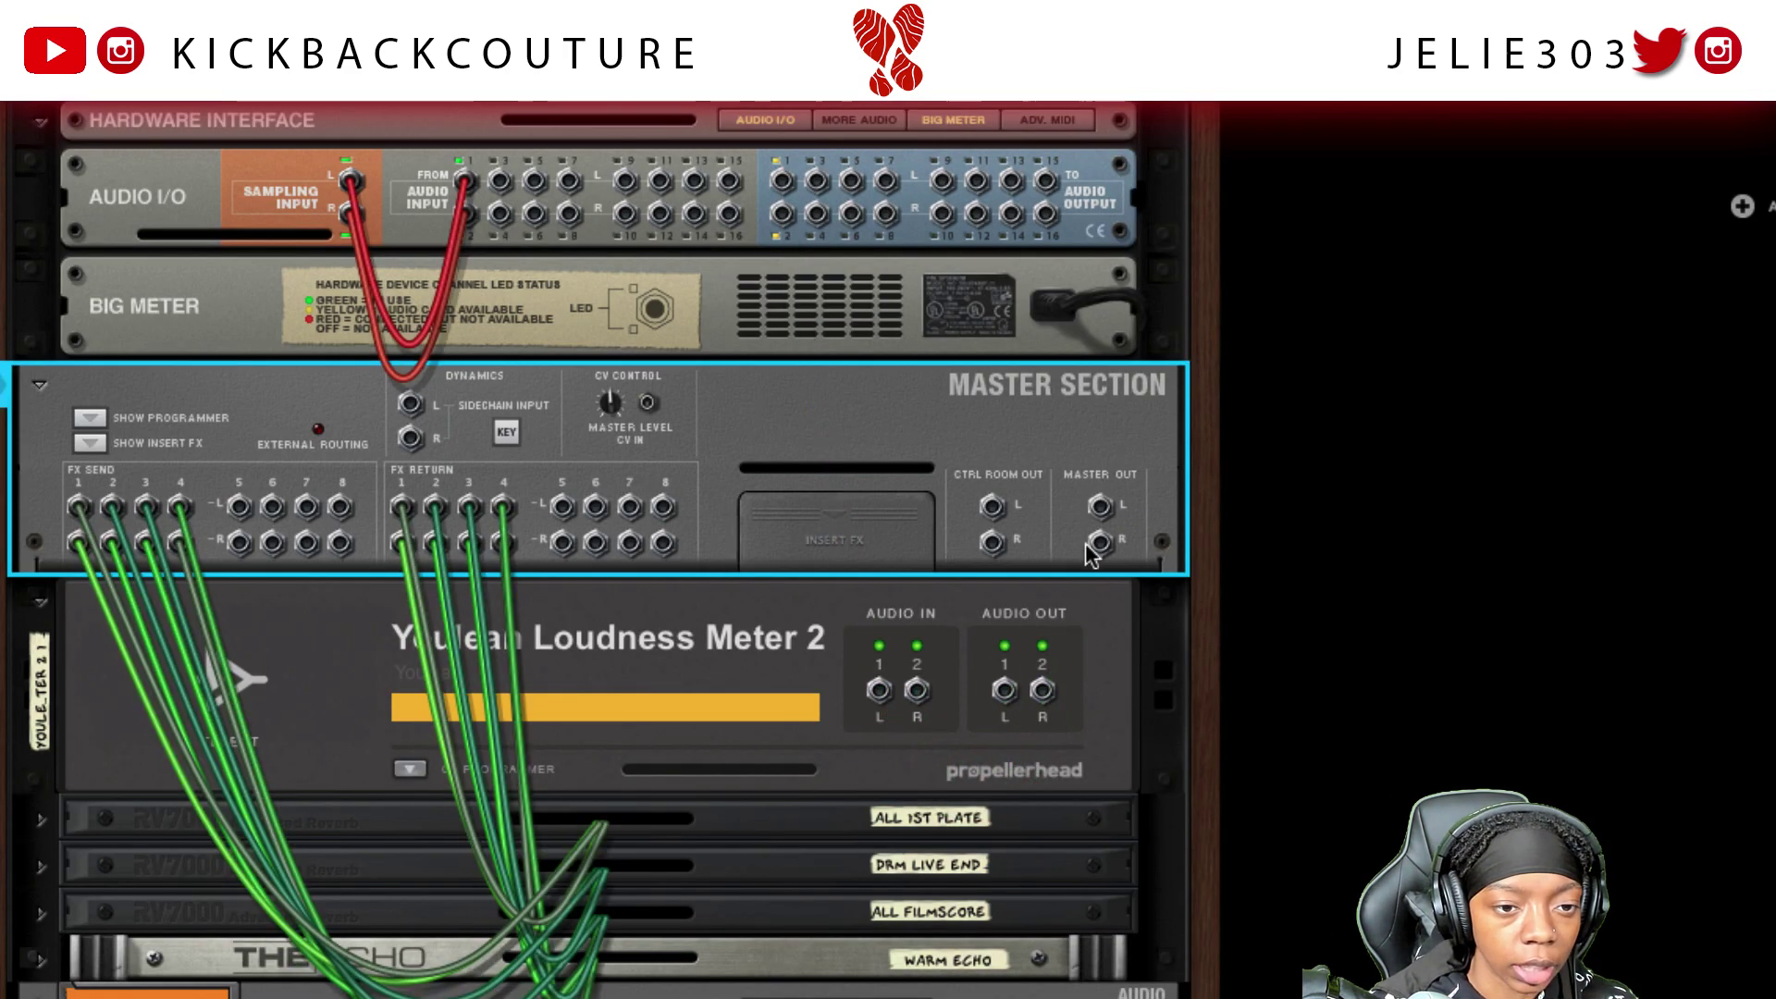
pyautogui.moveTo(1100, 506); pyautogui.dragTo(782, 199)
pyautogui.click(92, 681)
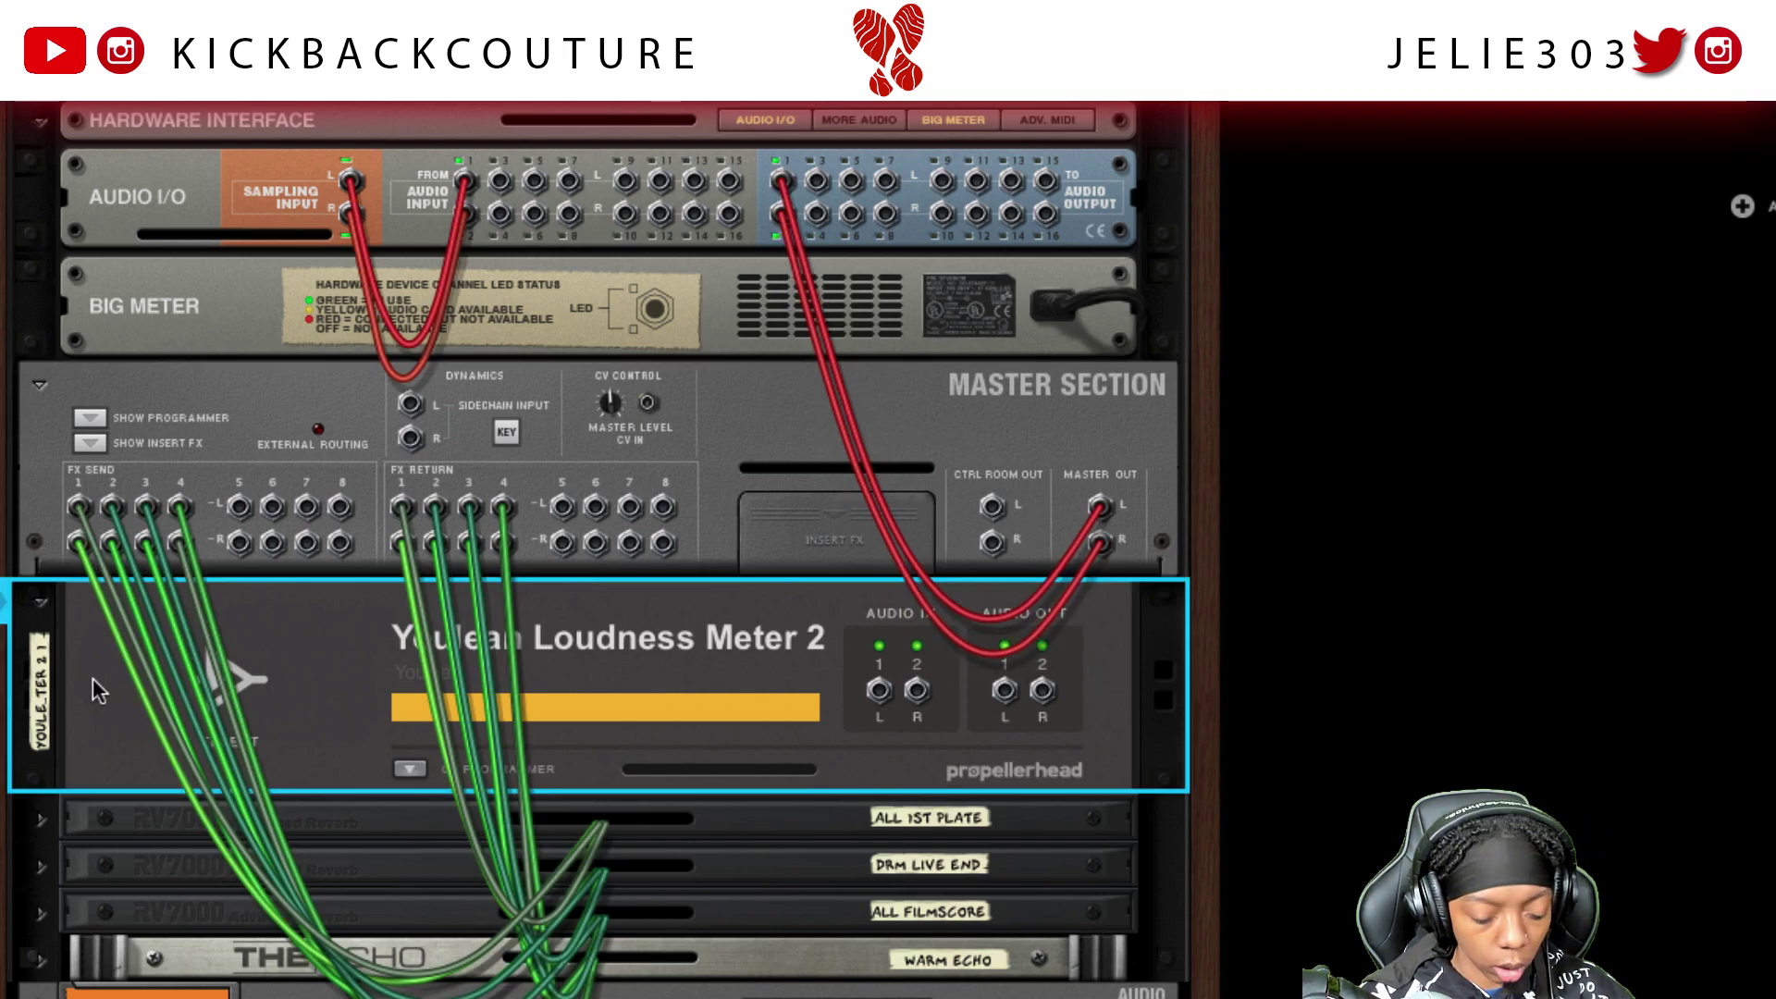
pyautogui.press('super+BackSpace')
# Search the effects for "wlm" and add WLM Plus Stereo to the rack directly below the Master Section
pyautogui.click(0, 198)
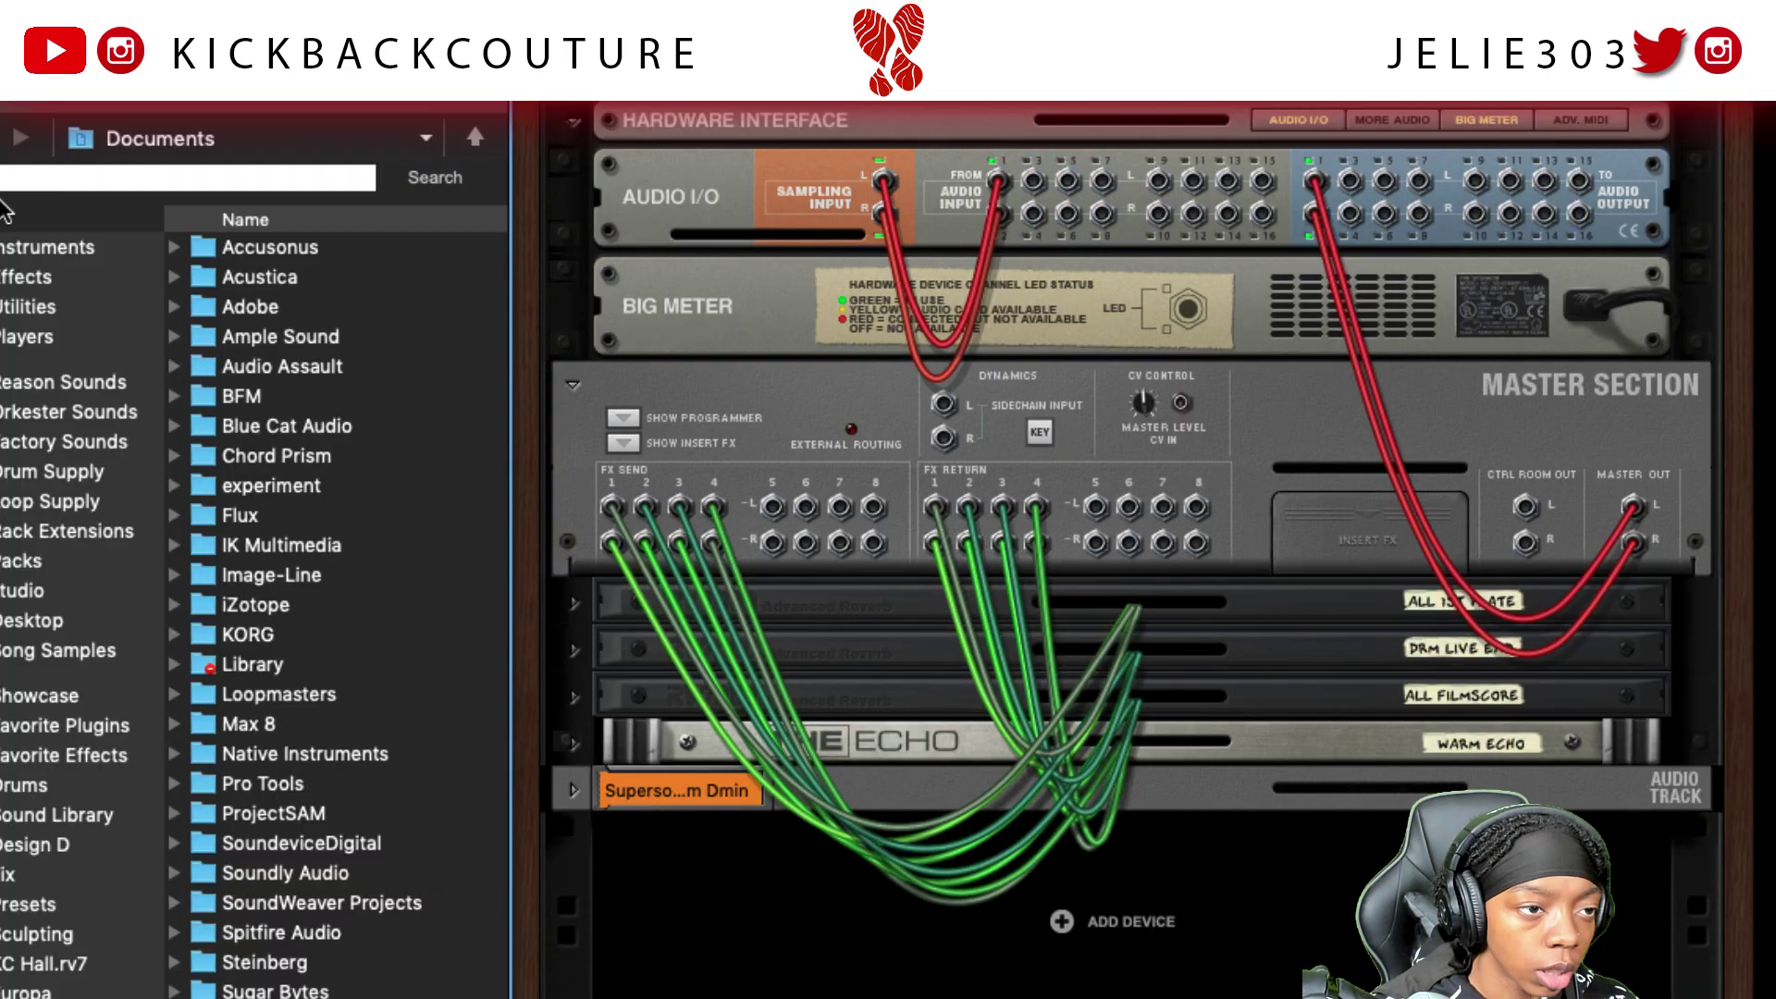
pyautogui.click(32, 247)
pyautogui.click(32, 277)
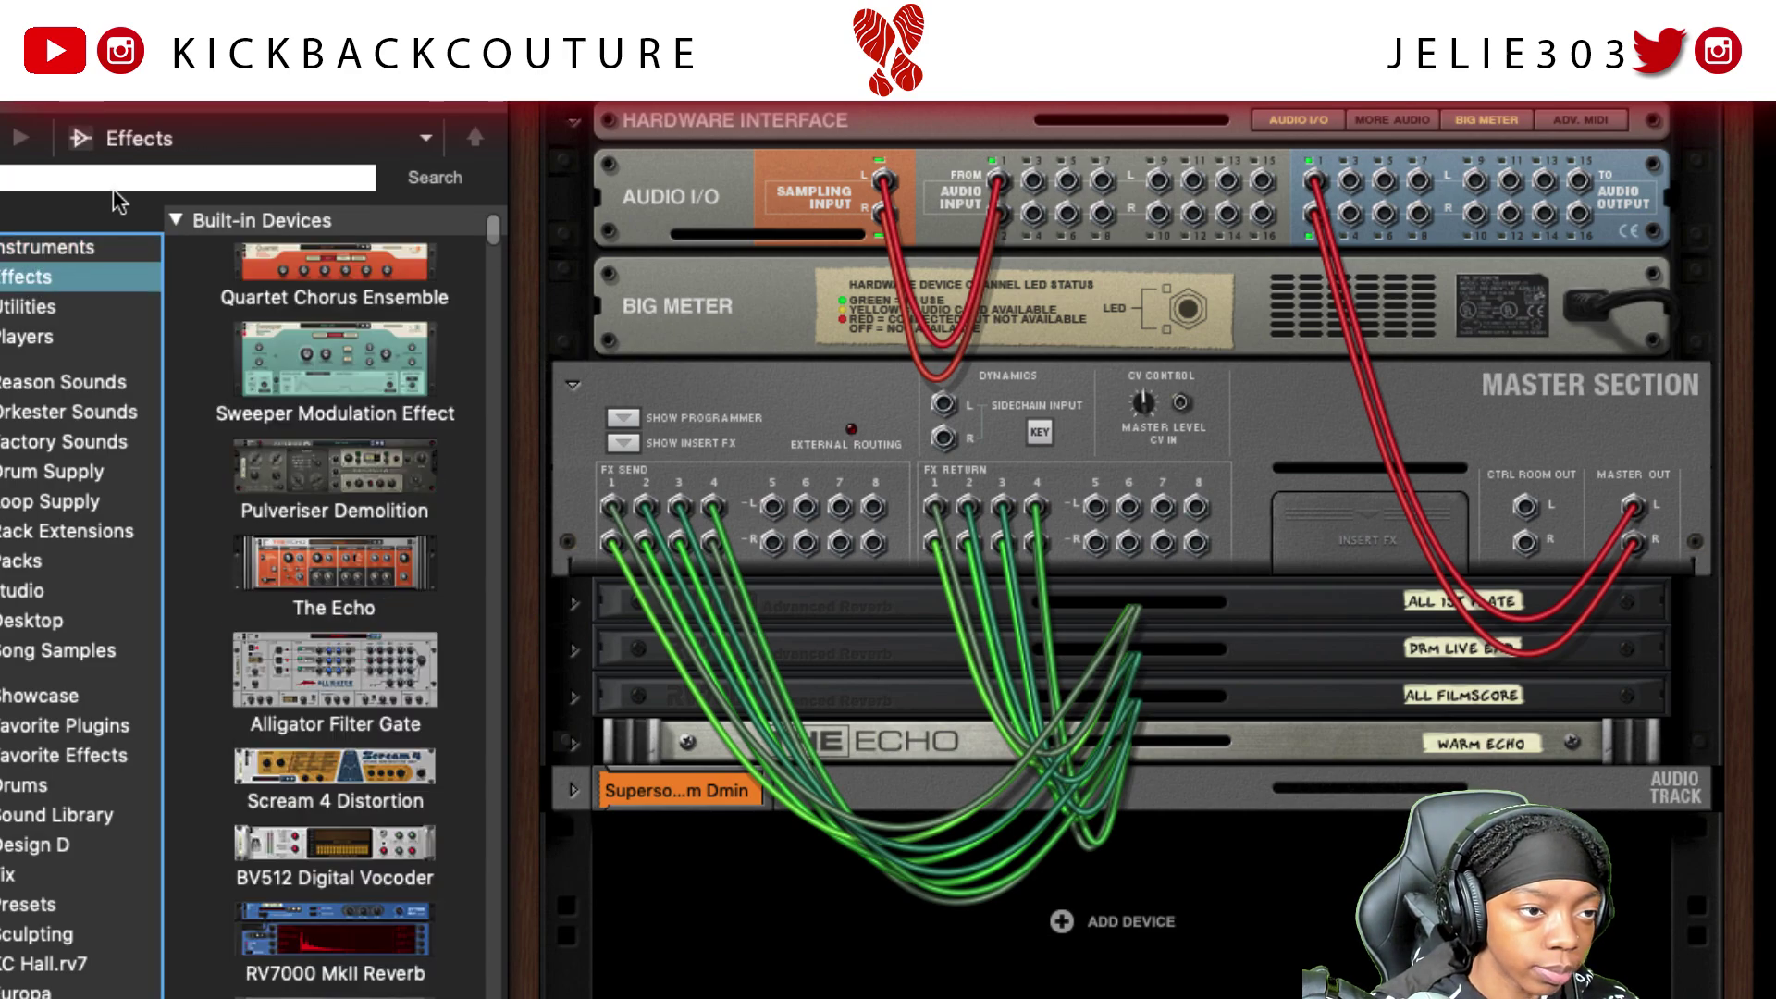
pyautogui.click(116, 179)
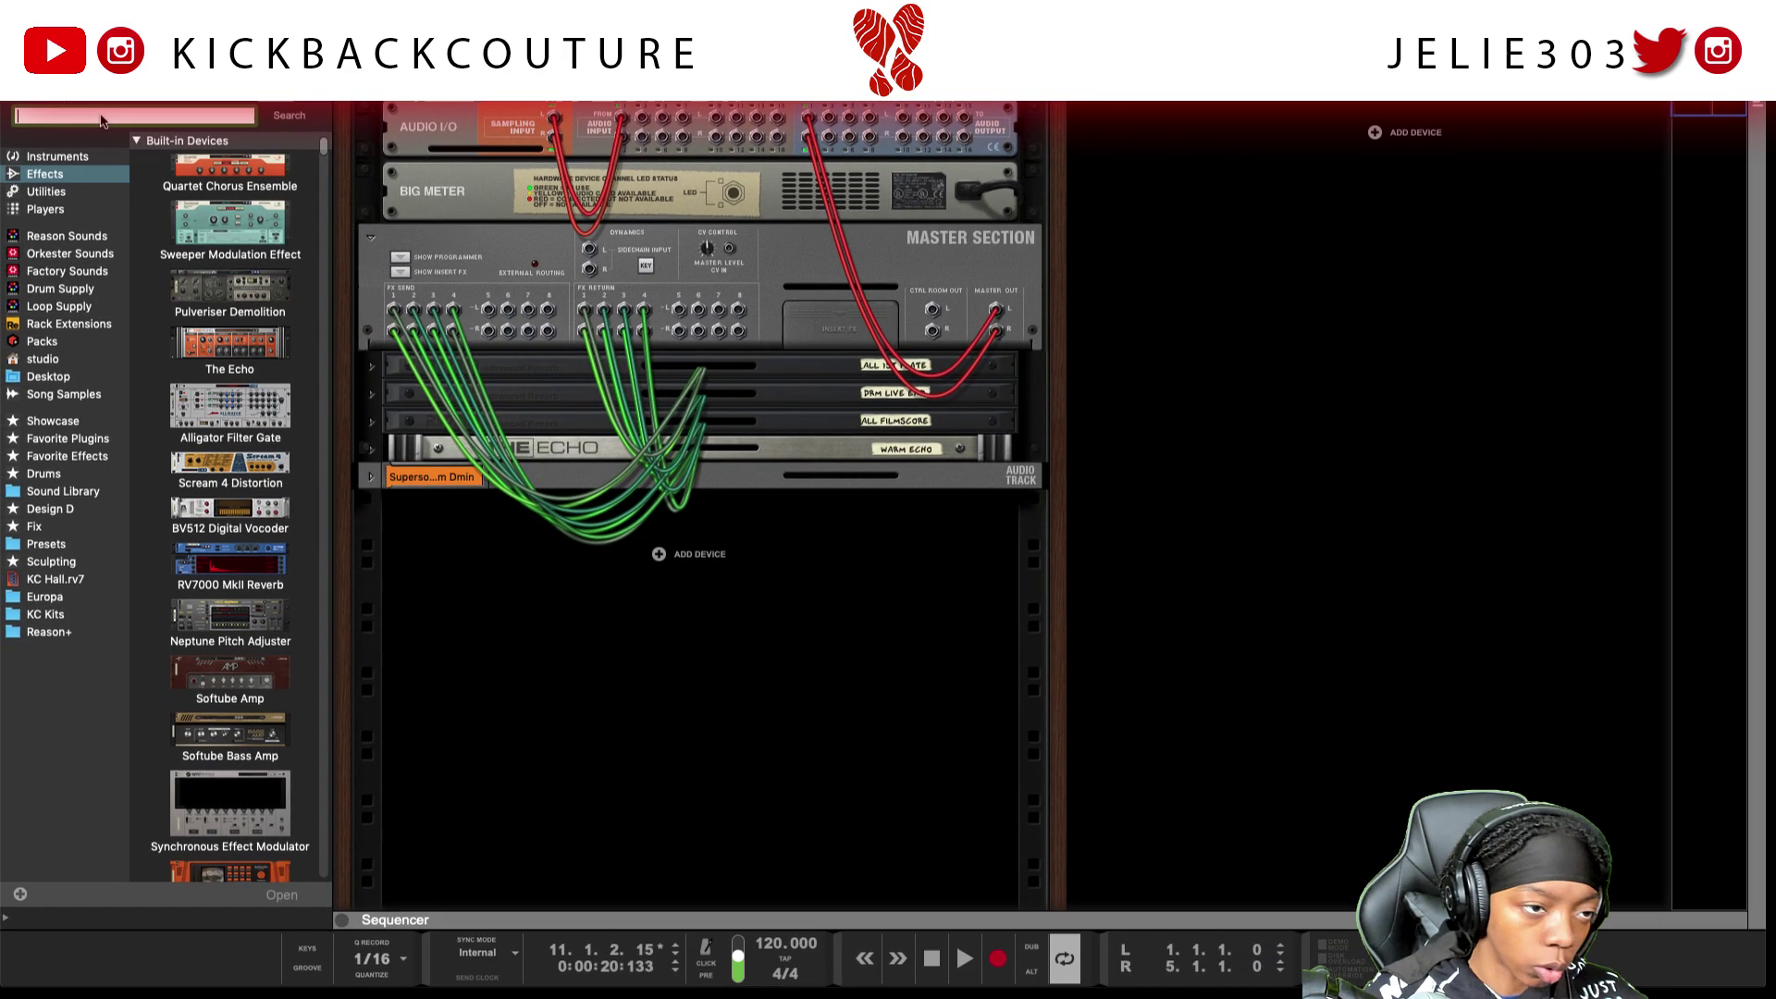
pyautogui.write('wlm')
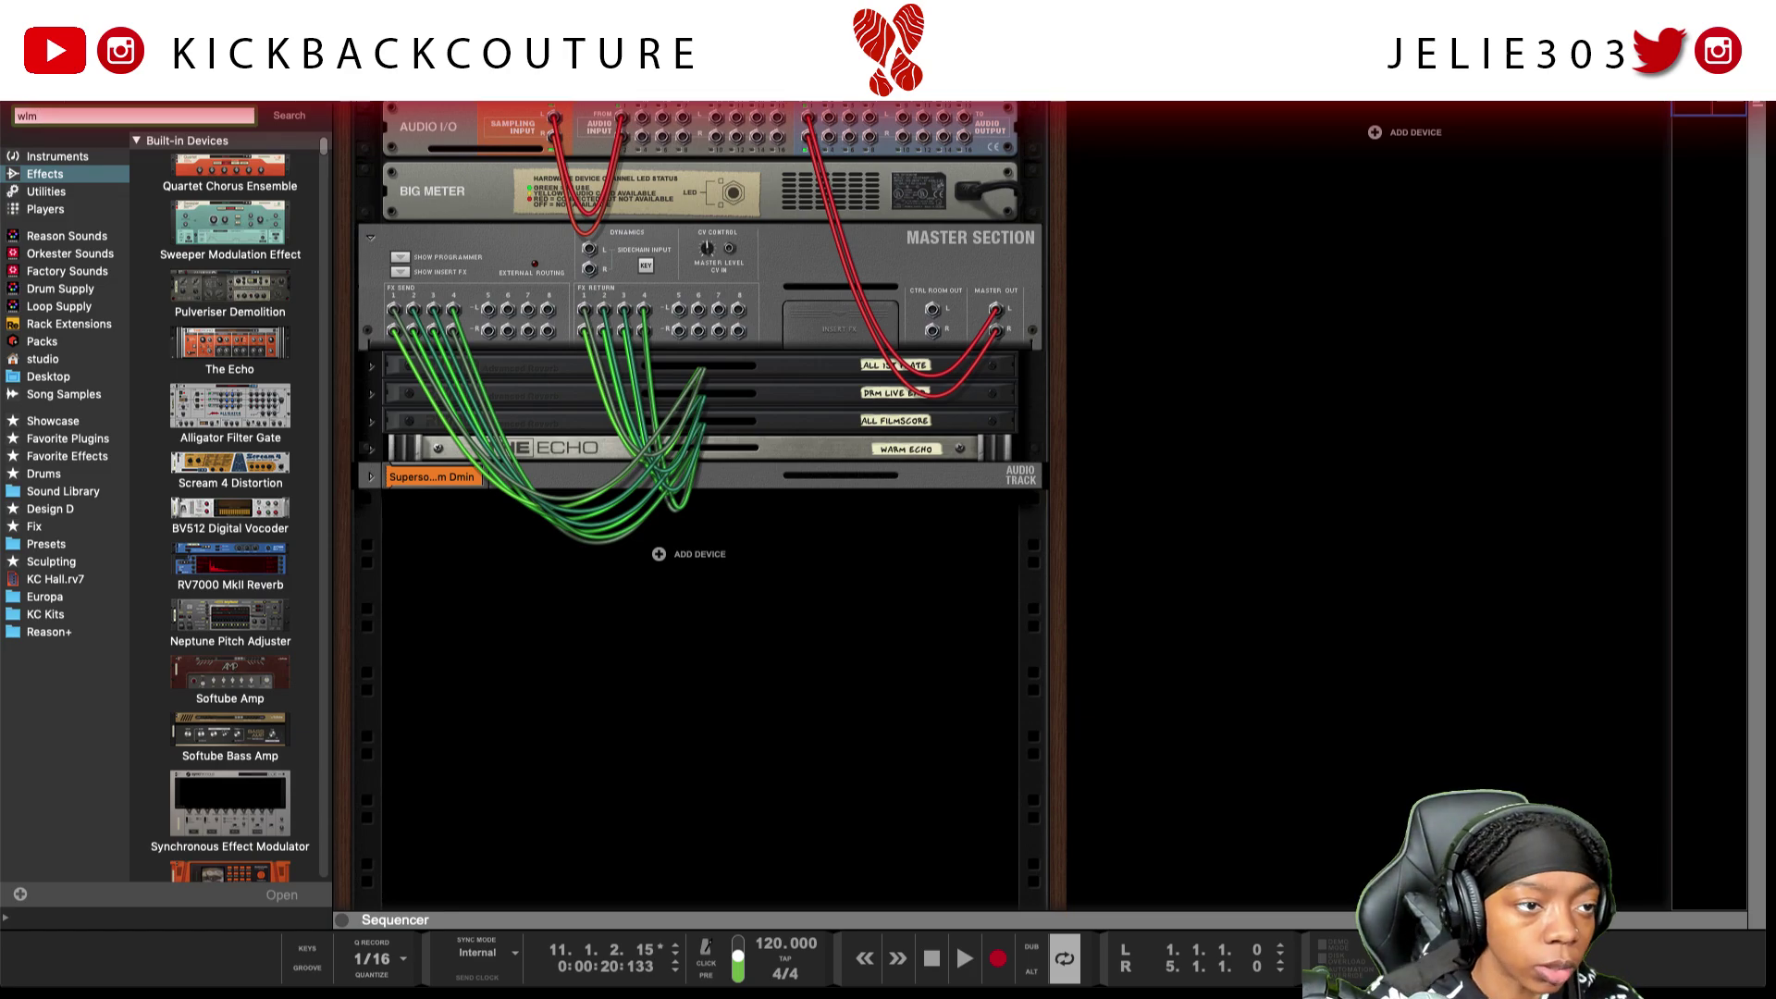
pyautogui.press('Return')
pyautogui.click(211, 399)
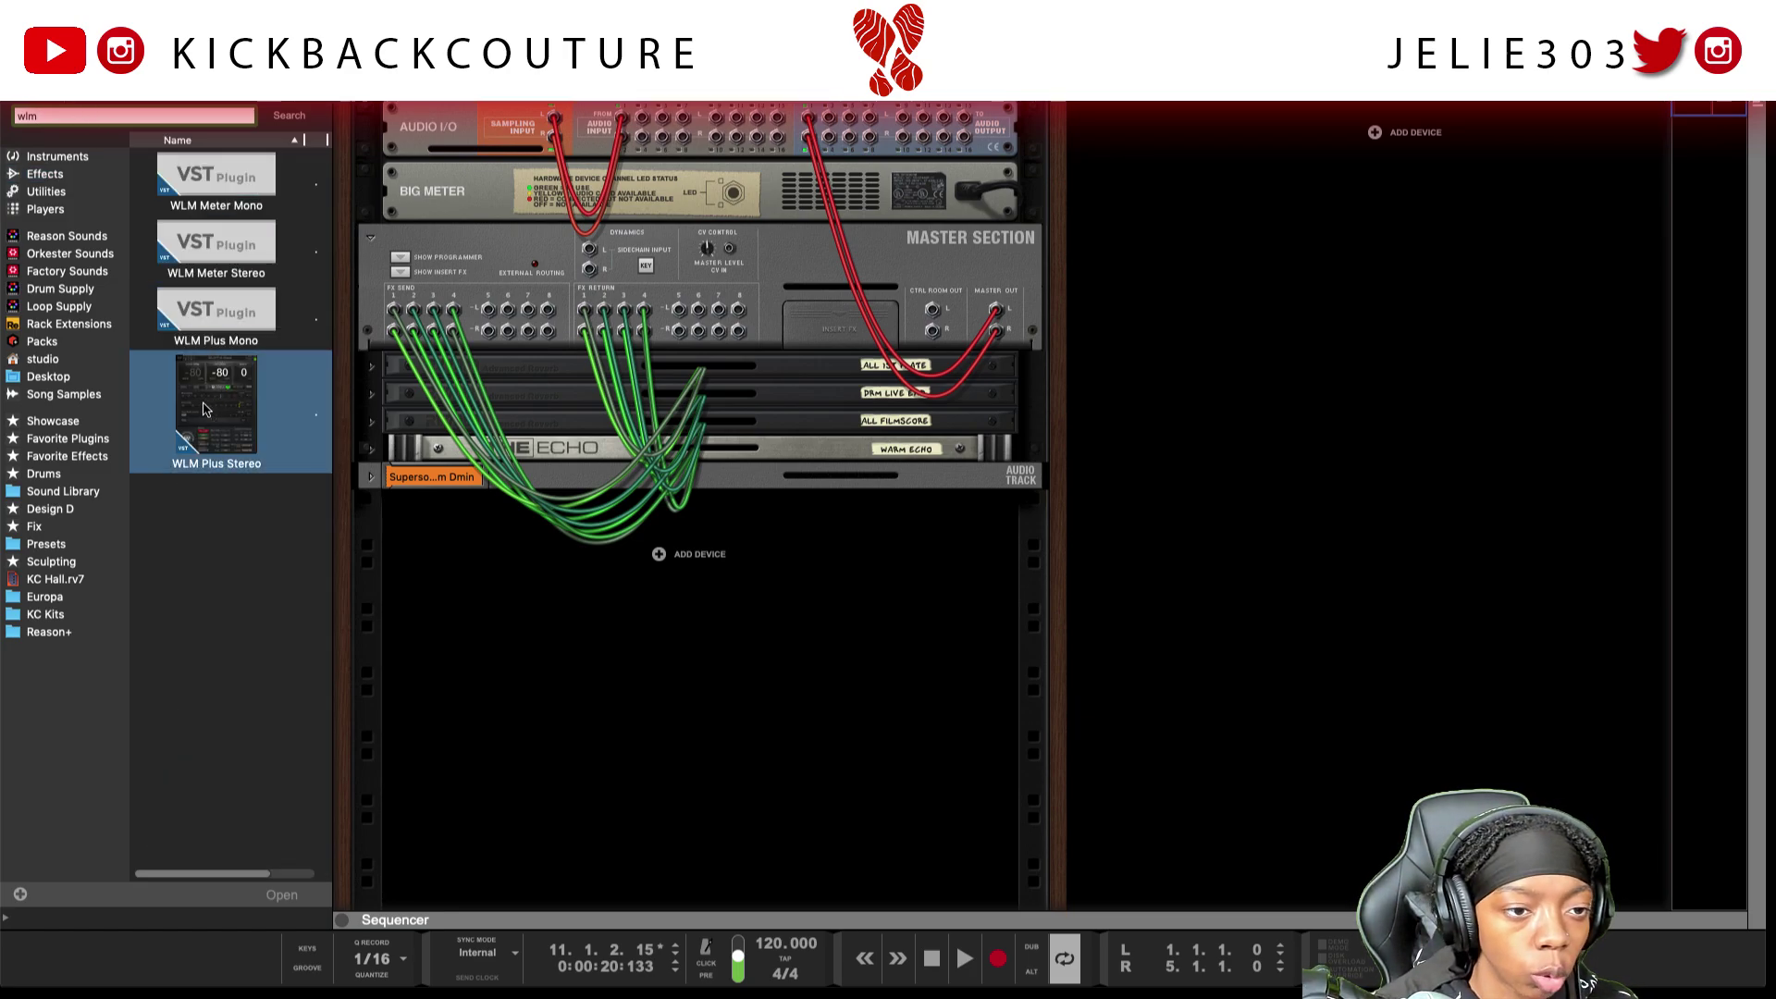
pyautogui.moveTo(205, 410); pyautogui.dragTo(457, 279)
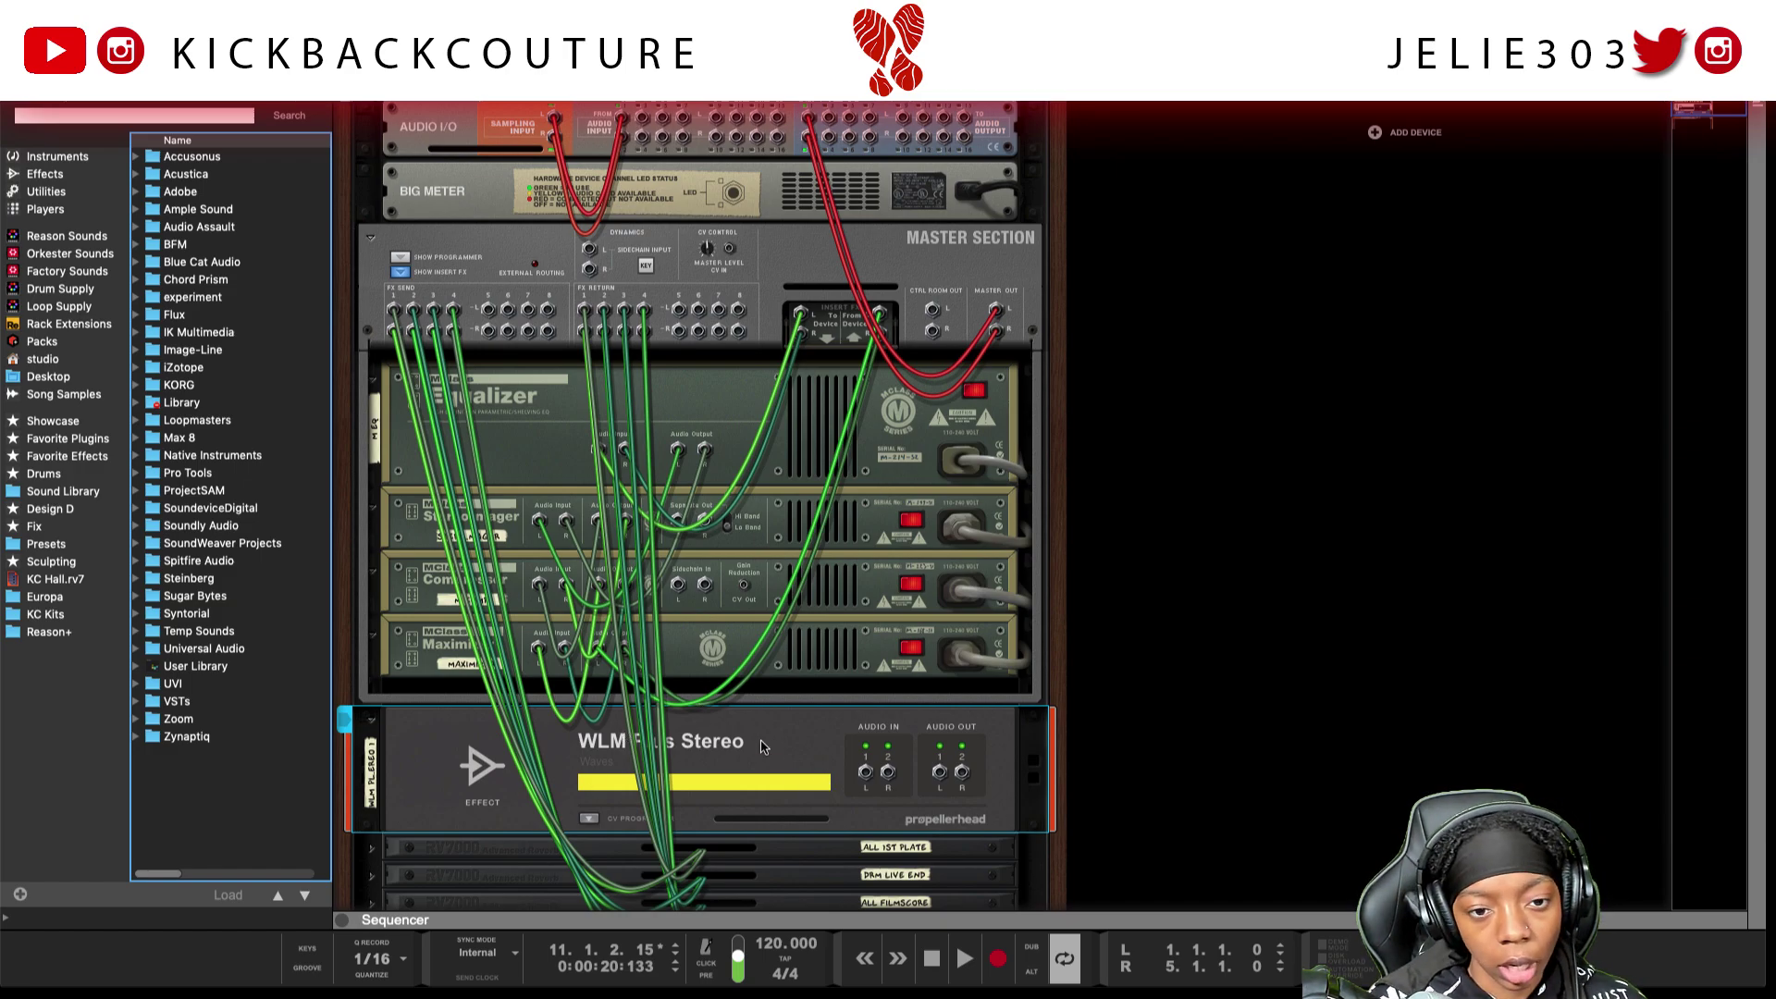
# Route the Master Out into WLM Plus Stereo's Audio In and its Audio Out to hardware audio outputs 1 and 2
pyautogui.click(991, 313)
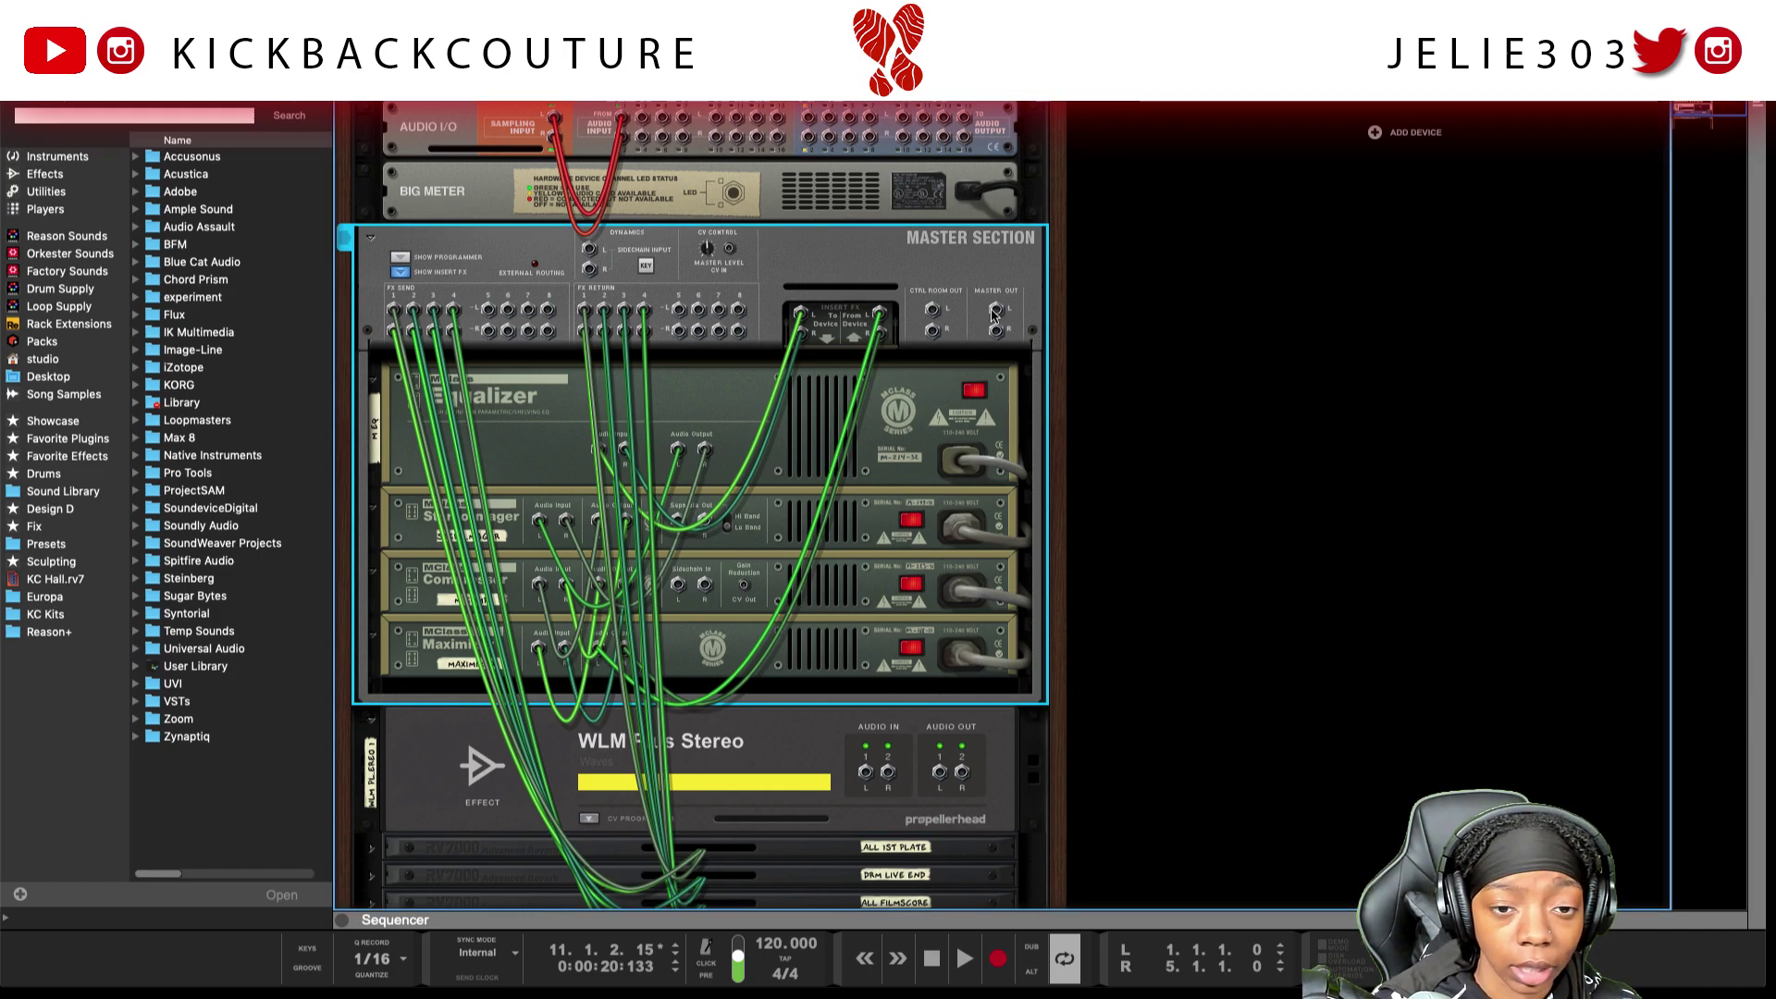
pyautogui.moveTo(995, 311); pyautogui.dragTo(809, 118)
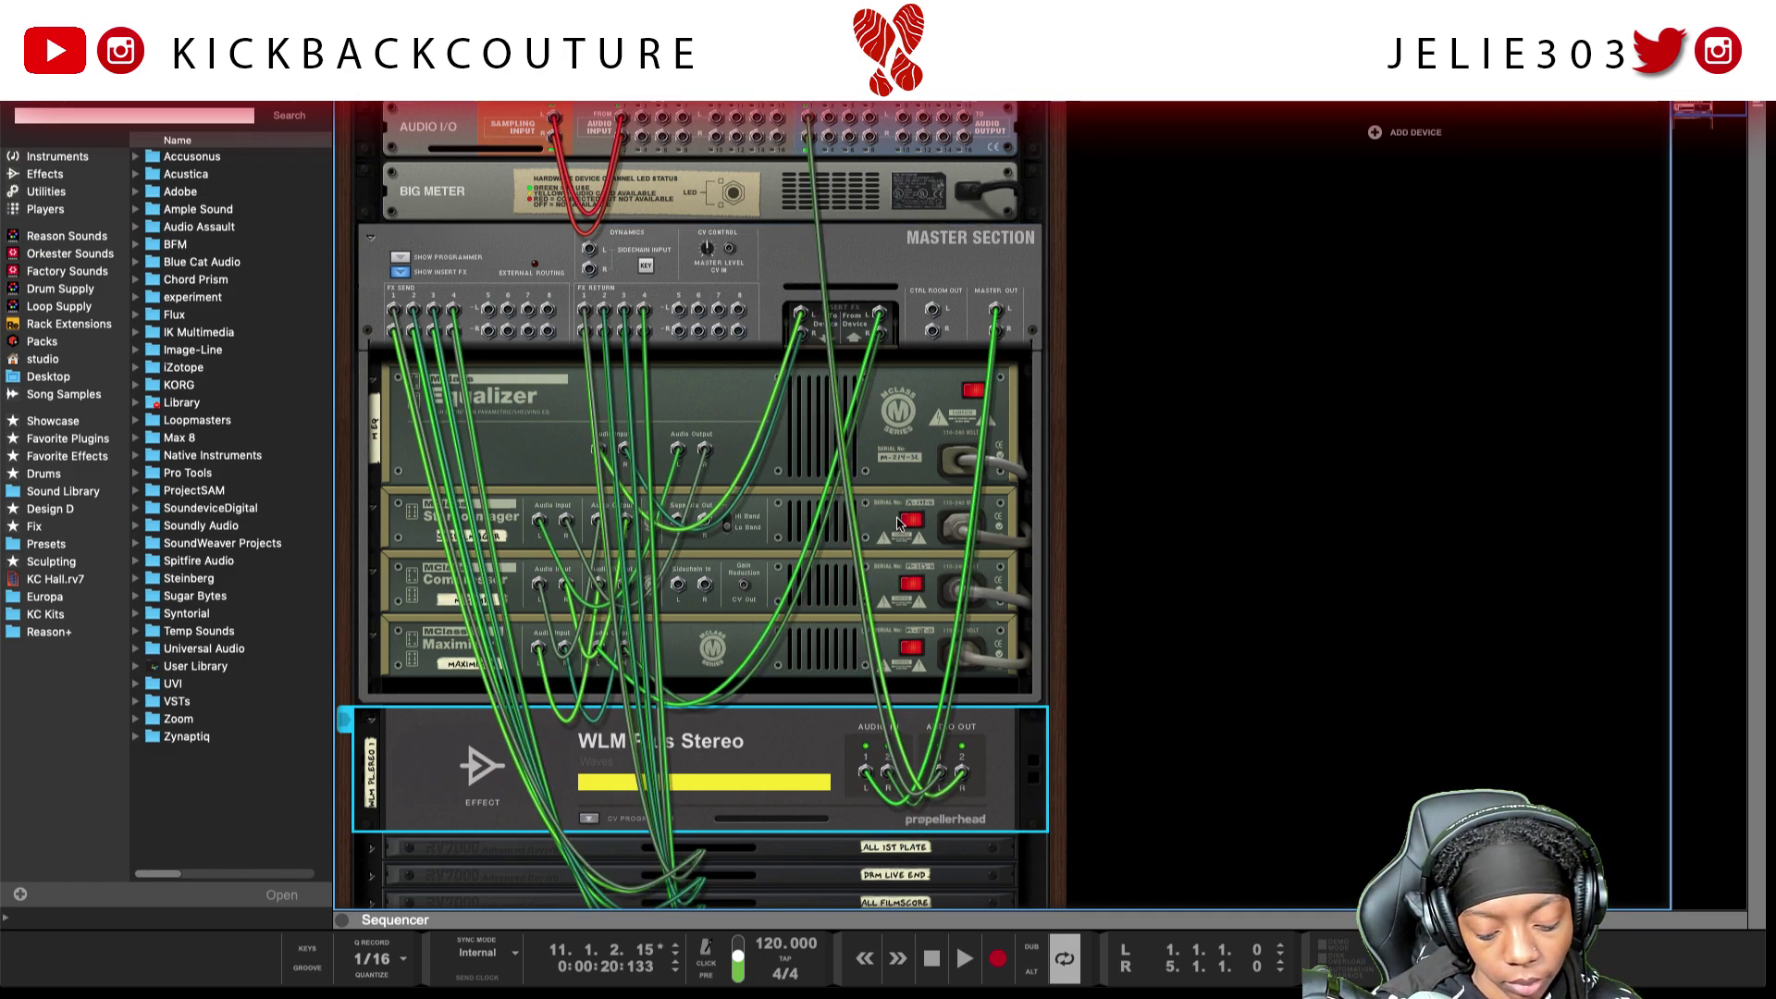
pyautogui.press('Tab')
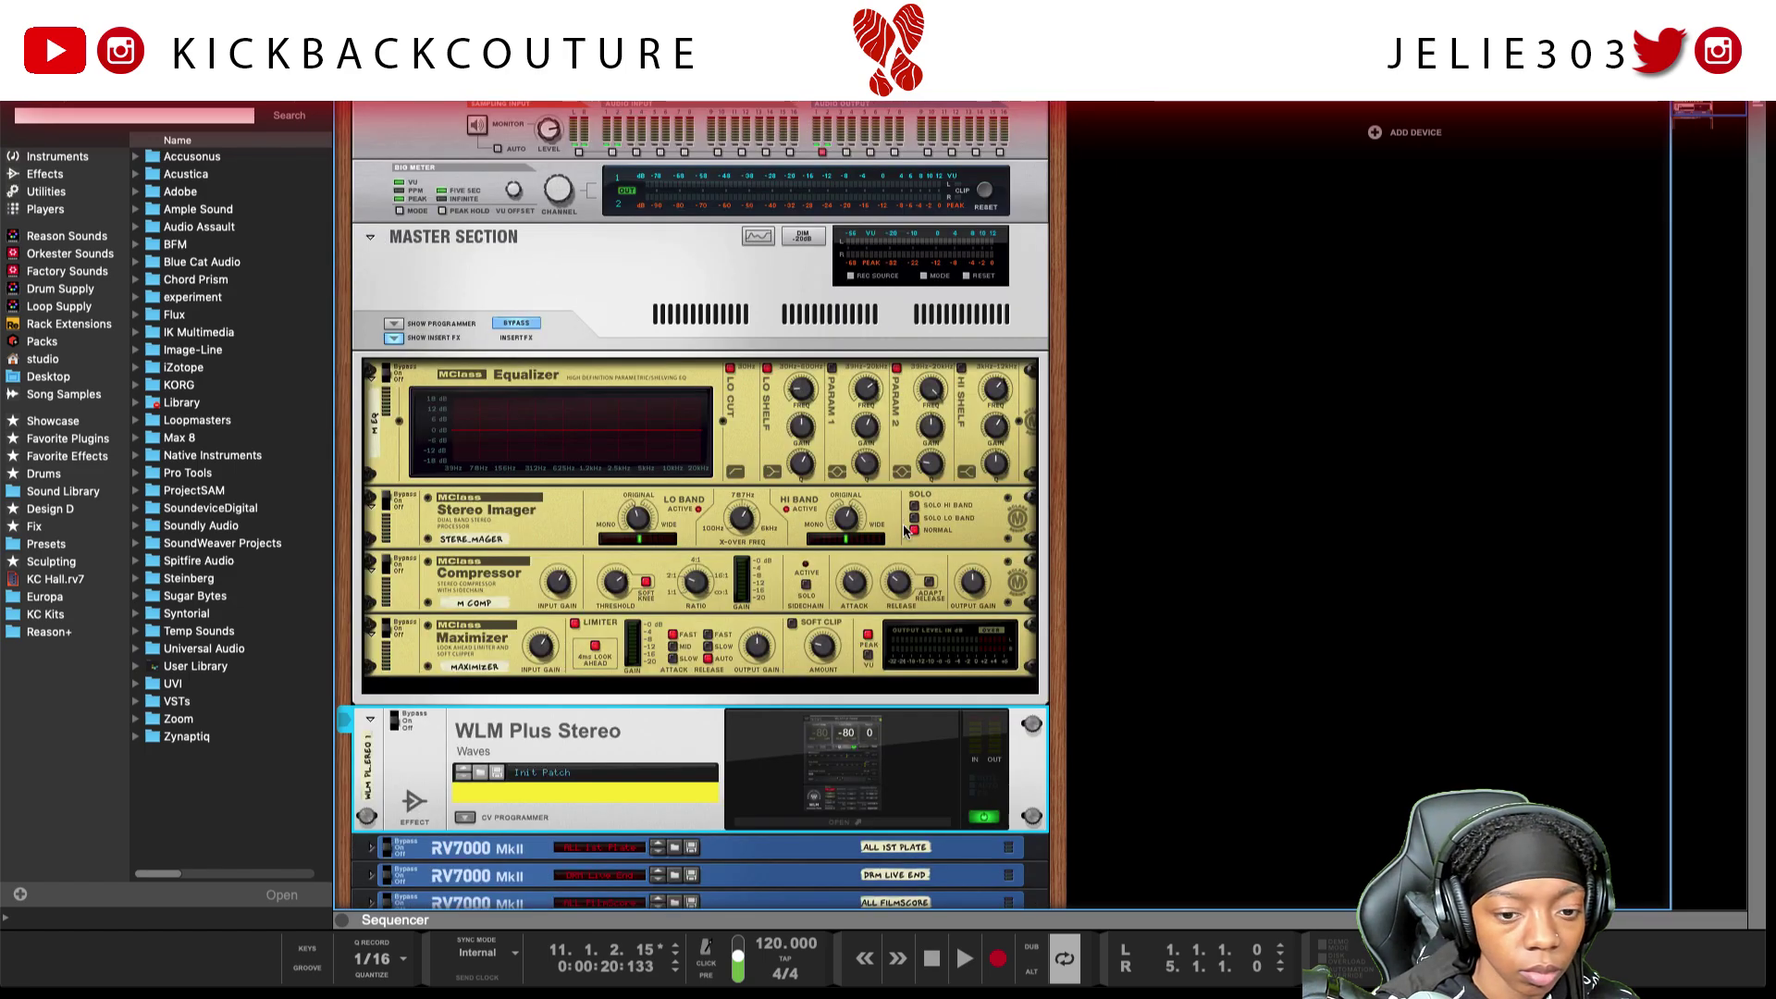
# Open WLM Plus Stereo's window, play the track briefly to check its loudness readings, and close the window
pyautogui.click(845, 822)
pyautogui.moveTo(555, 74); pyautogui.dragTo(781, 109)
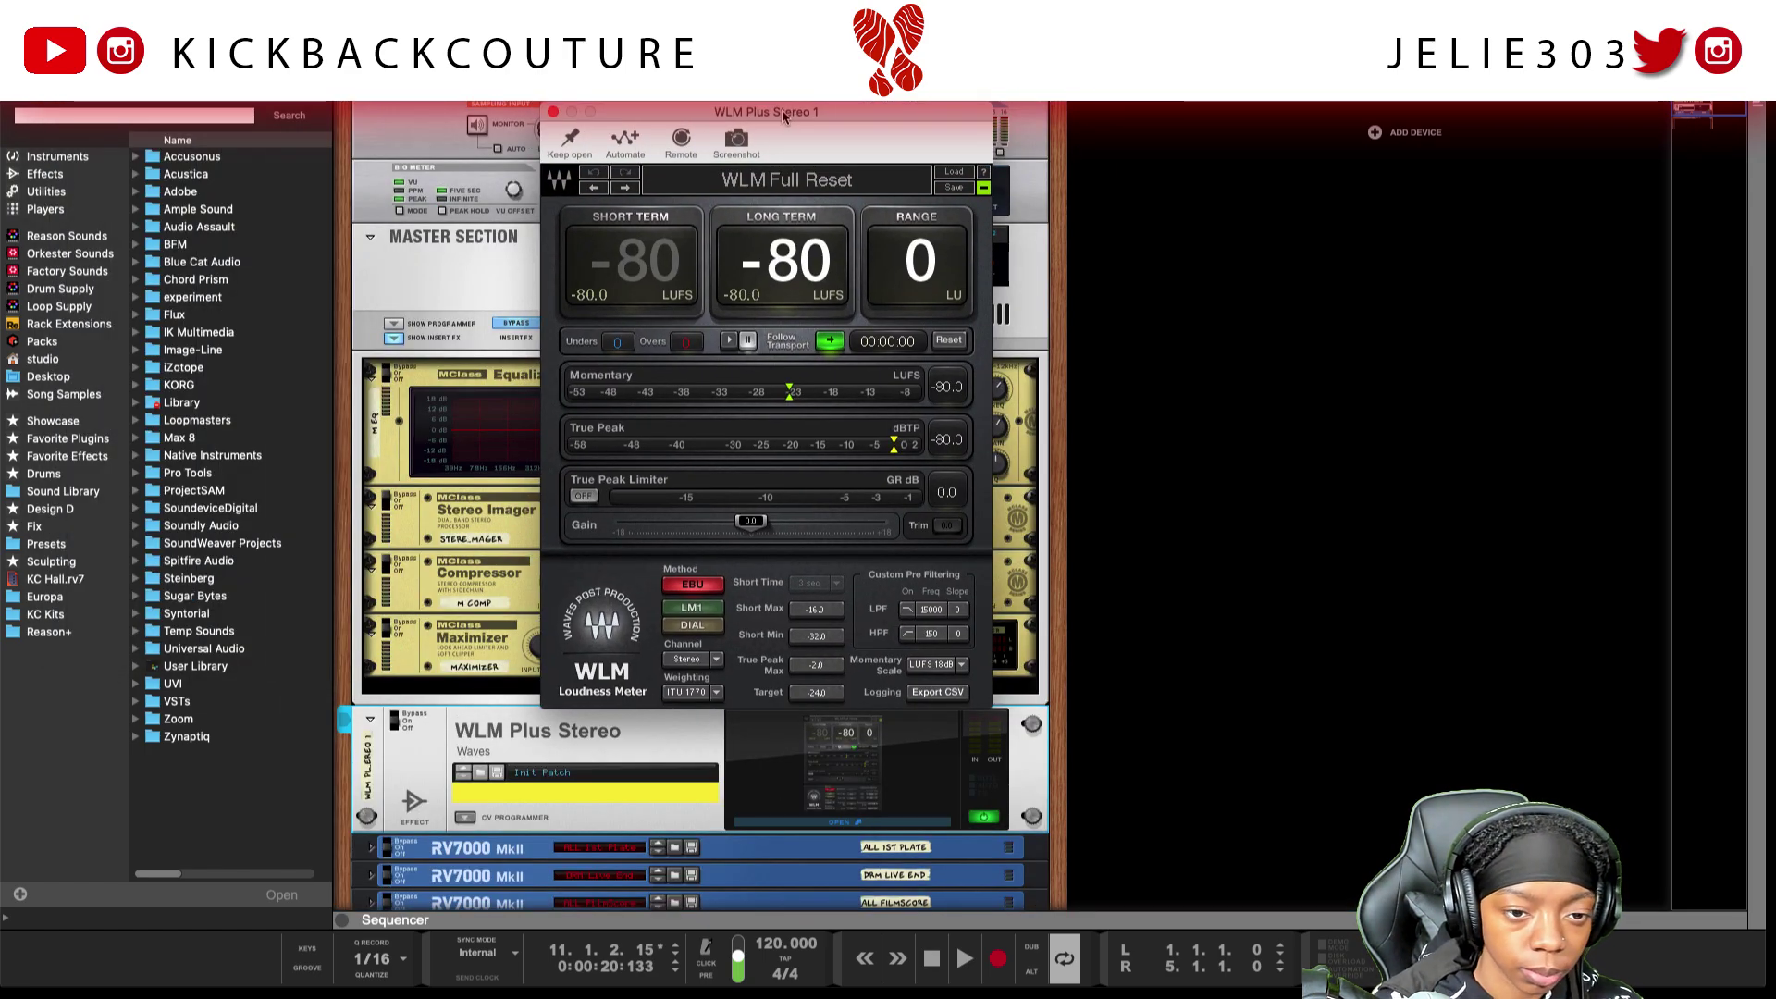
pyautogui.press('space')
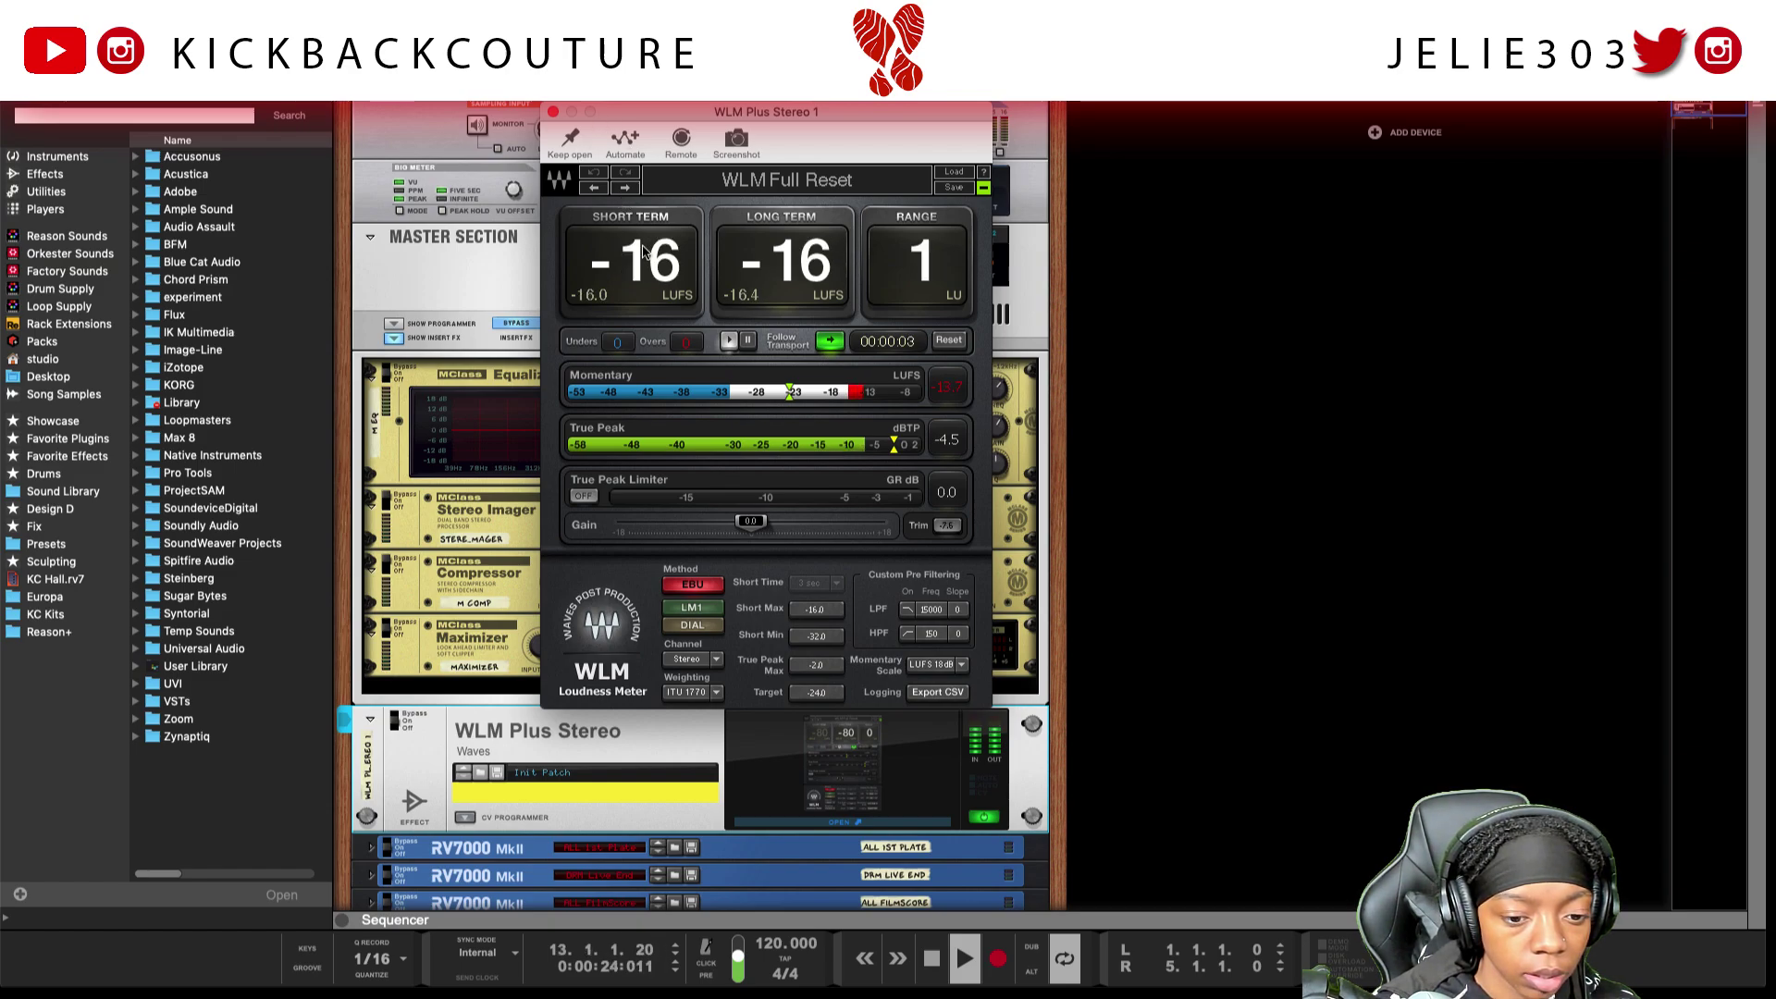
pyautogui.press('space')
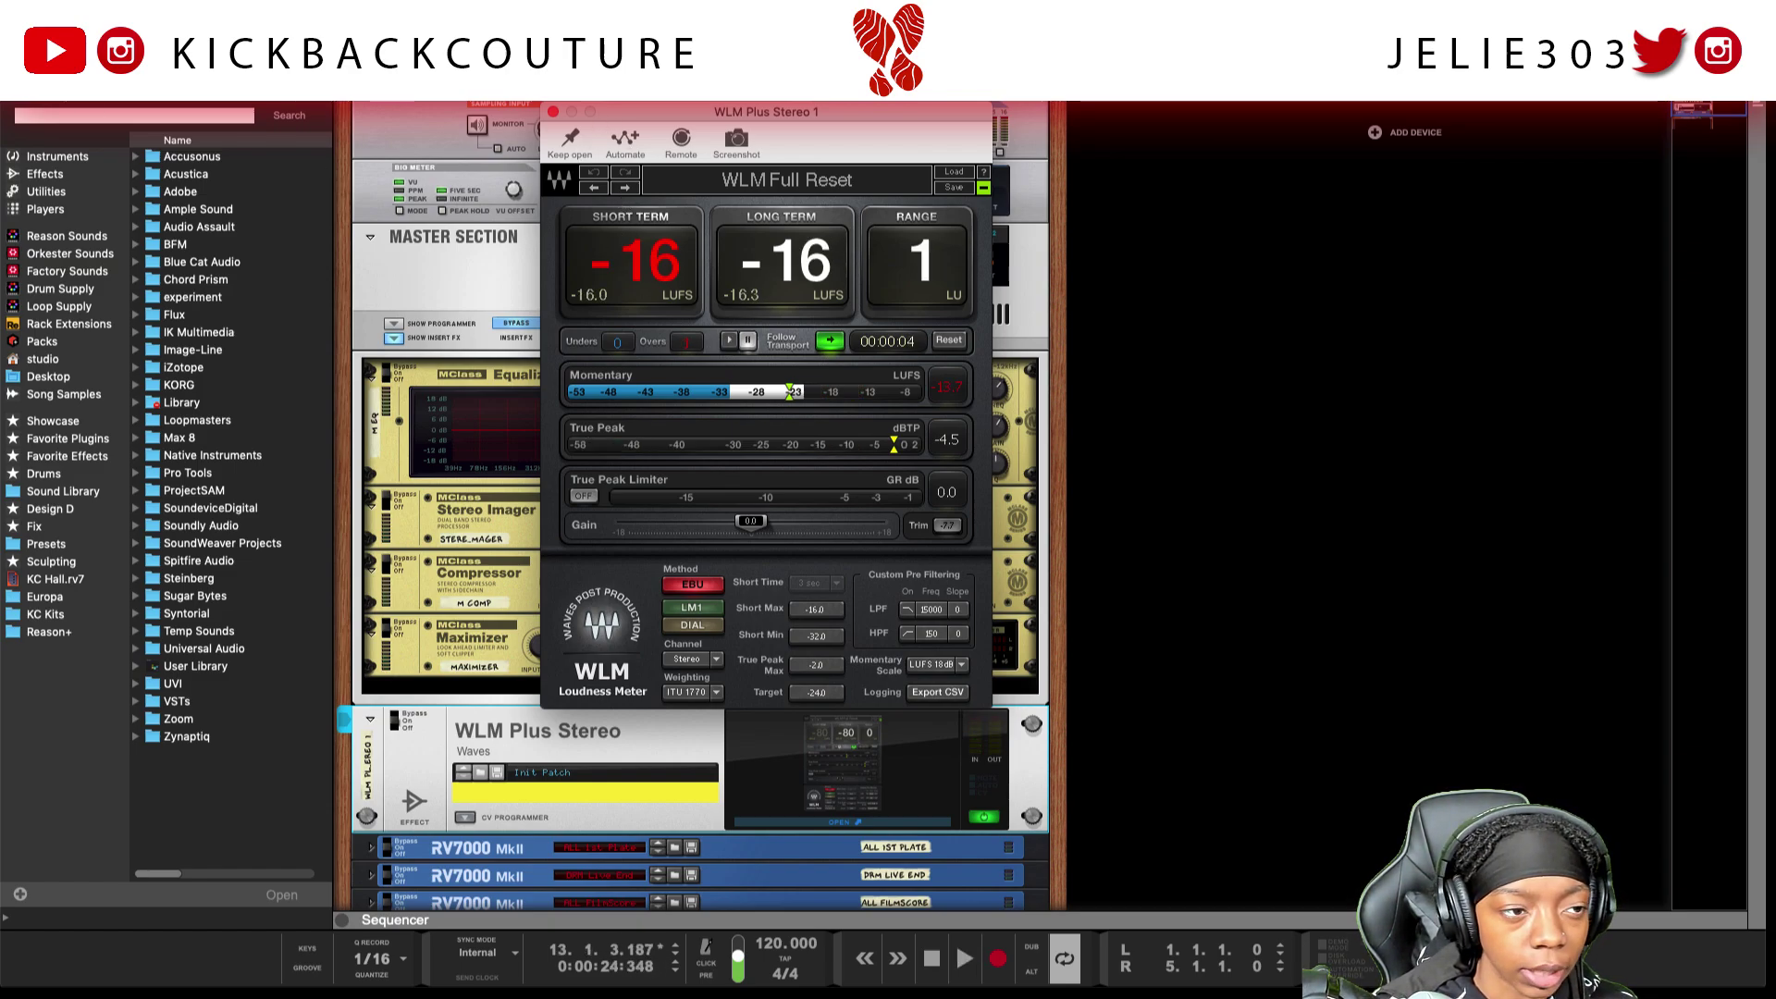
pyautogui.click(9, 41)
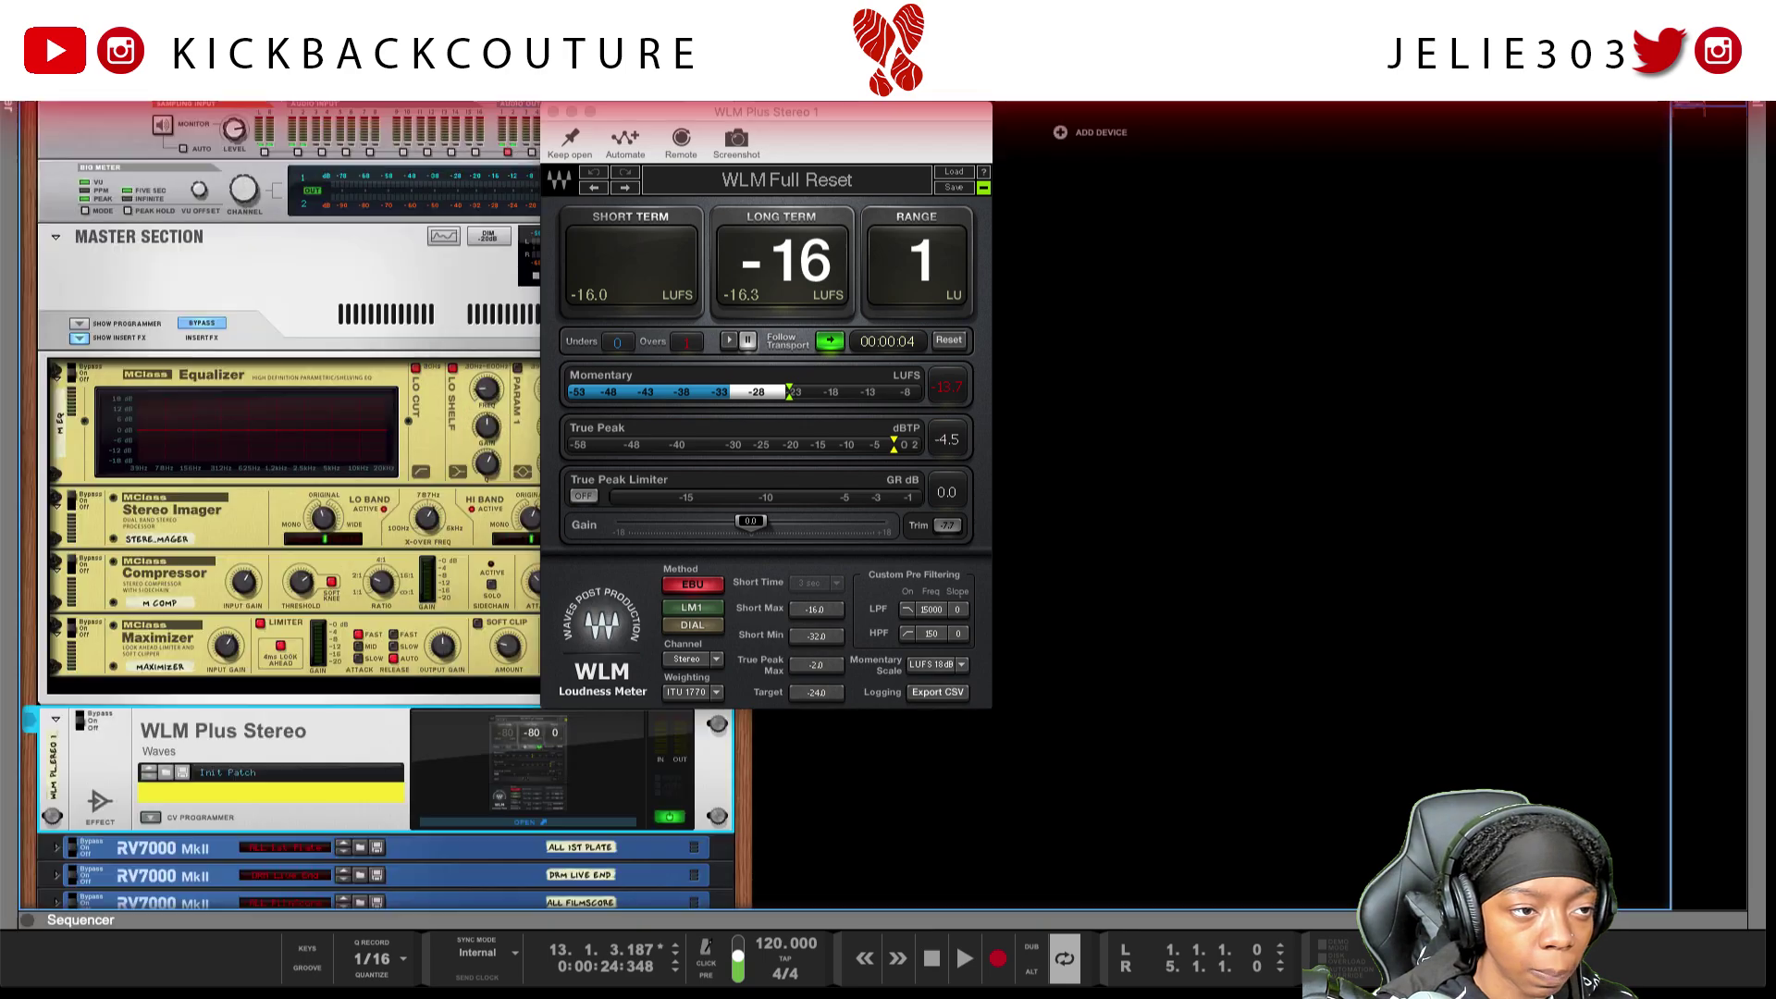
pyautogui.click(553, 111)
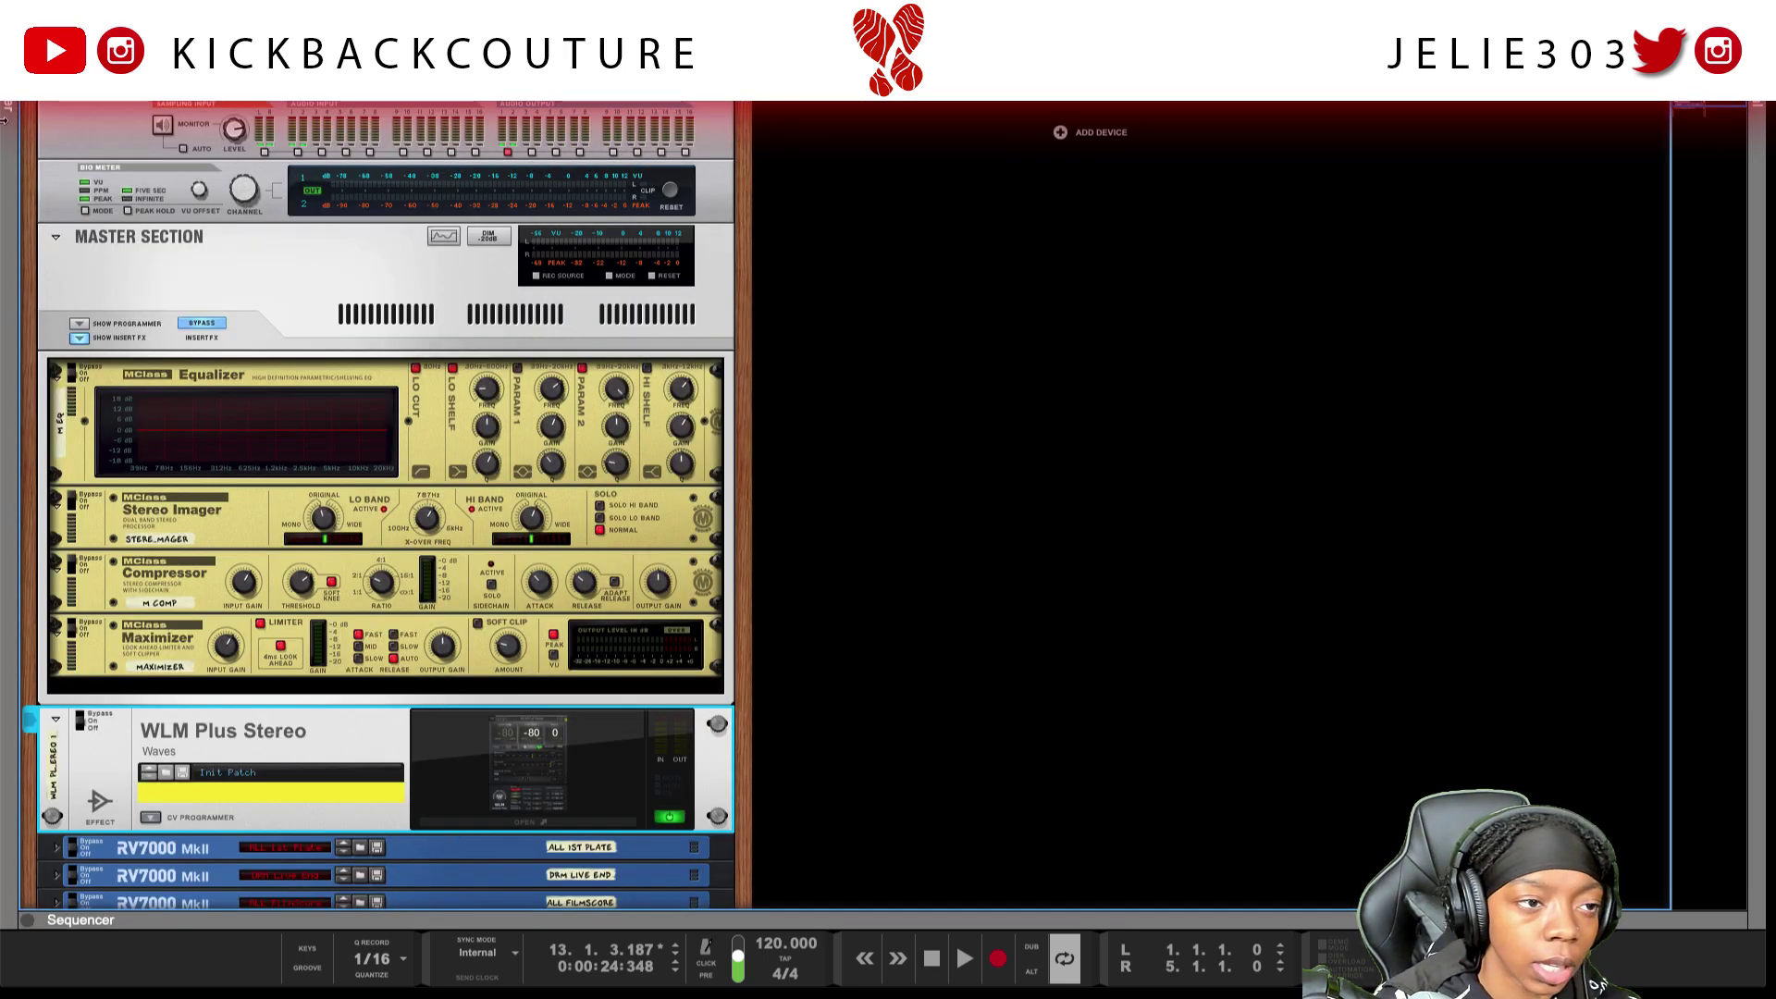
# Delete WLM Plus Stereo from the rack and browse the Utilities devices for a loudness meter
pyautogui.click(9, 40)
pyautogui.click(63, 191)
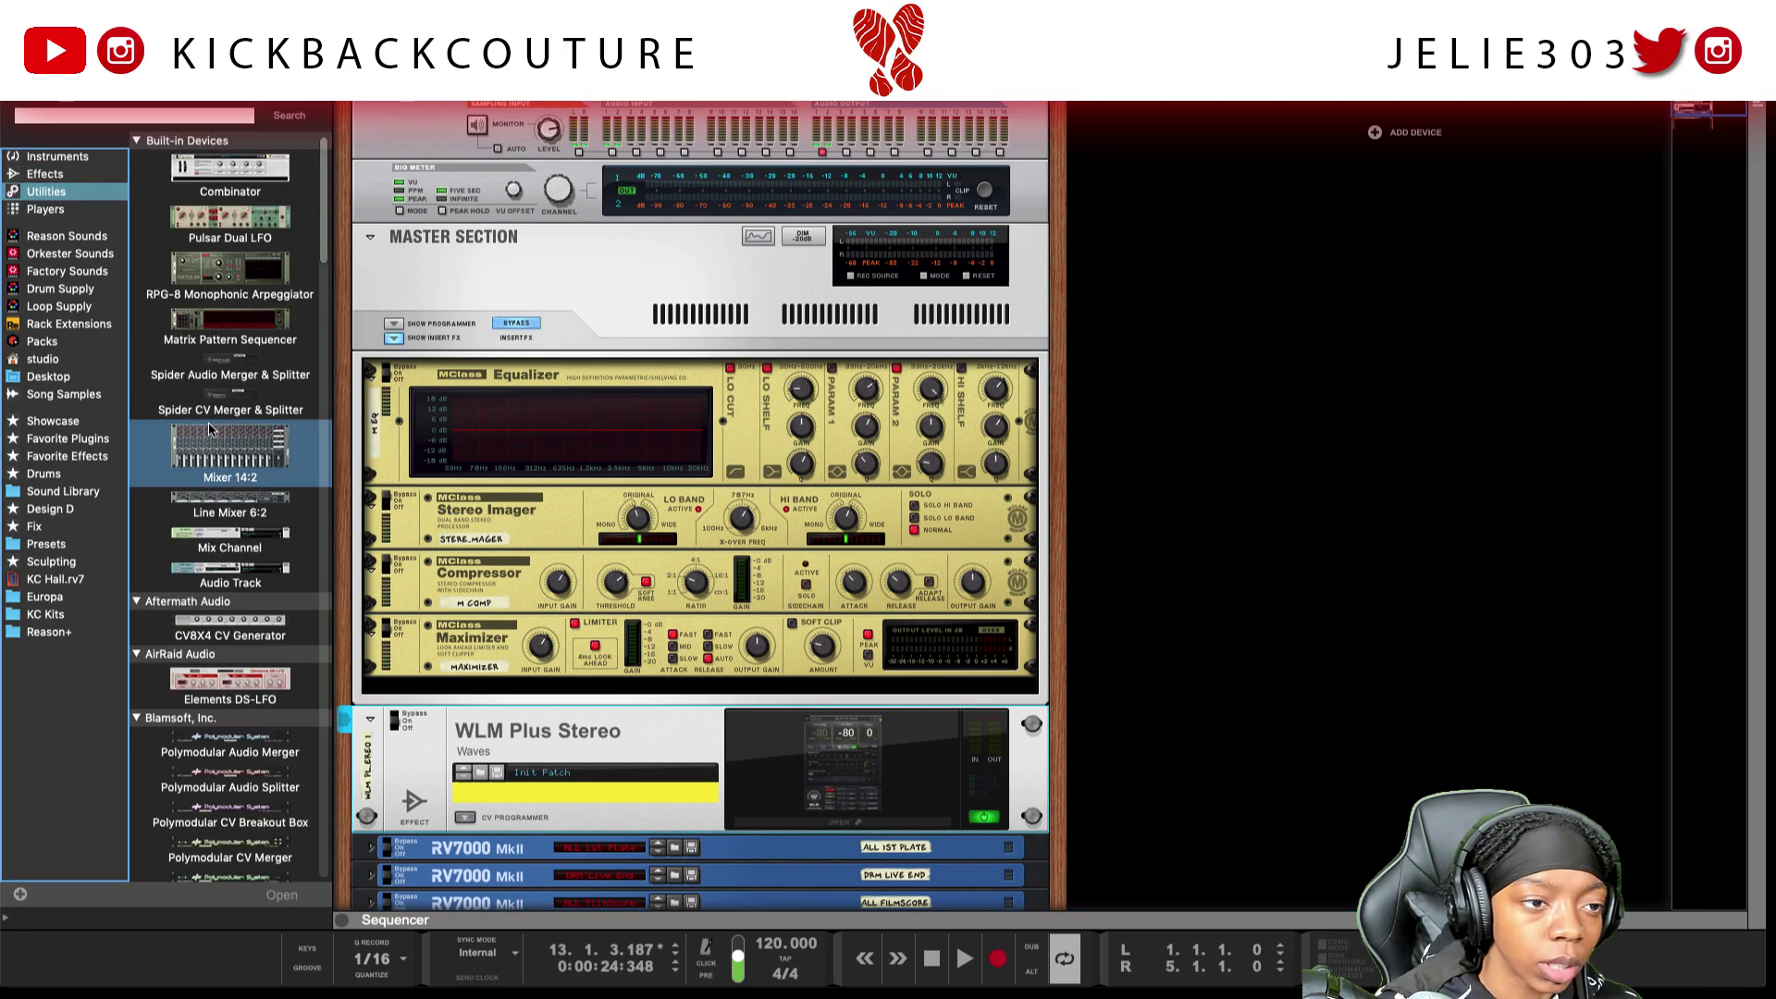
pyautogui.scroll(-2, 315, 711)
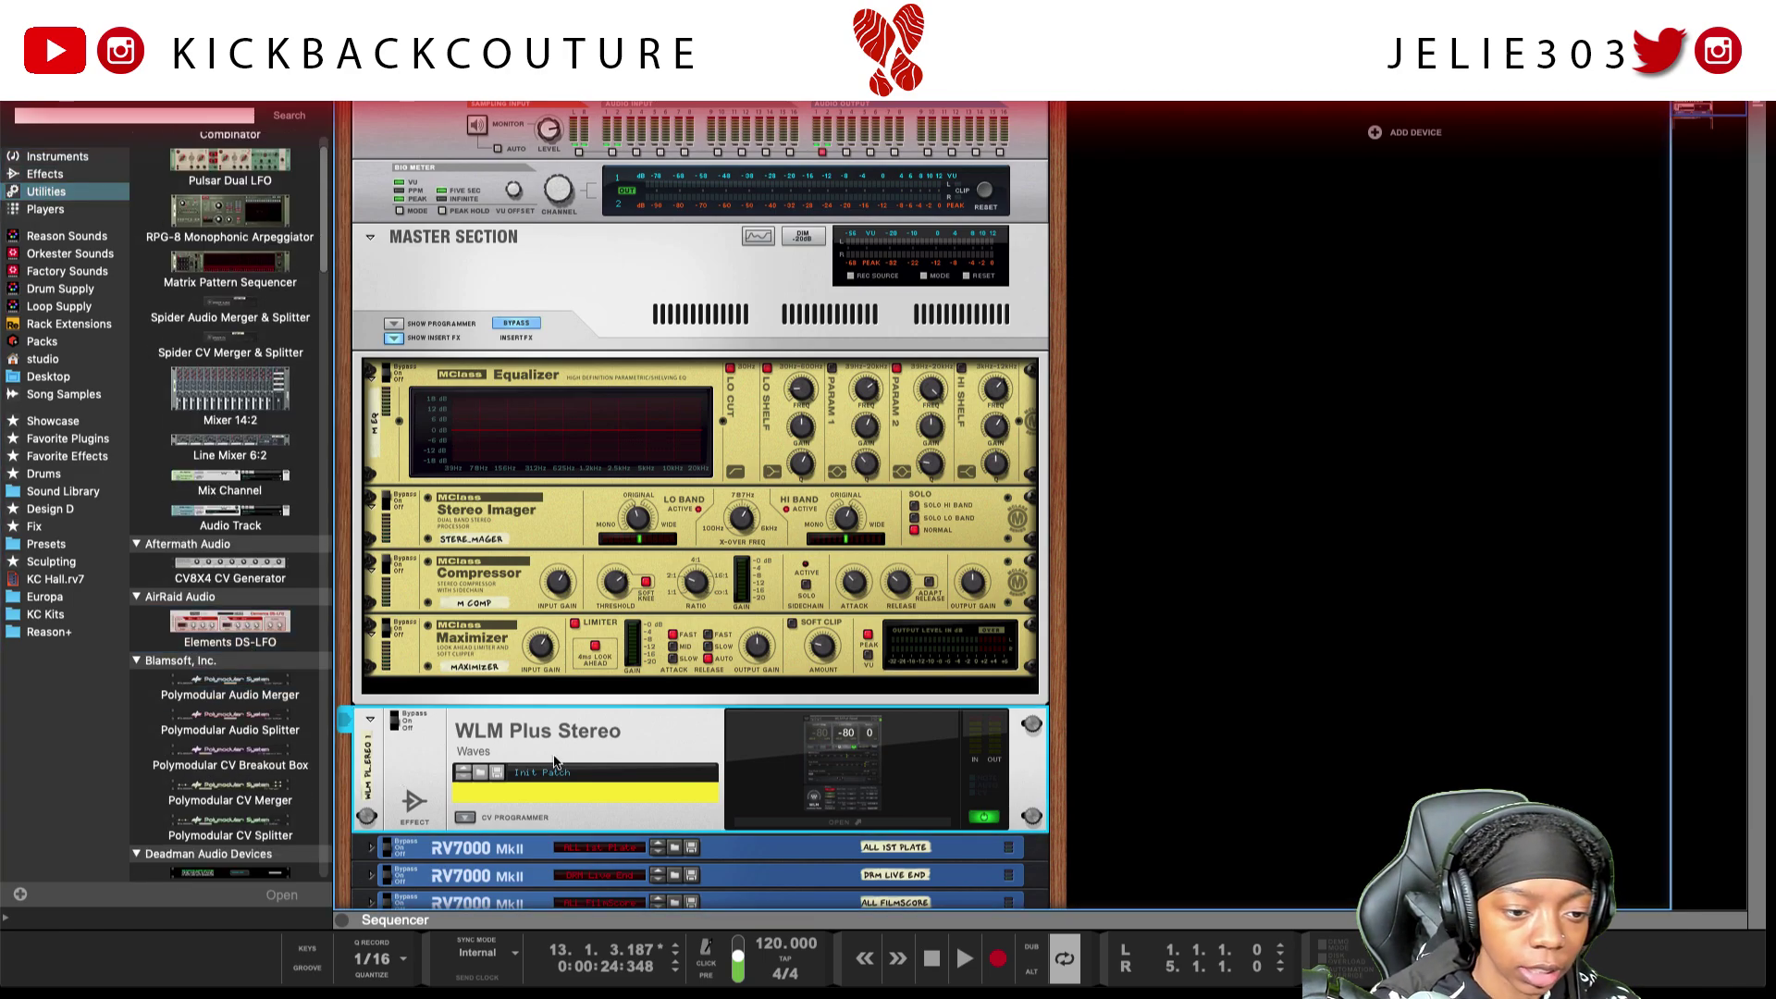
pyautogui.press('Delete')
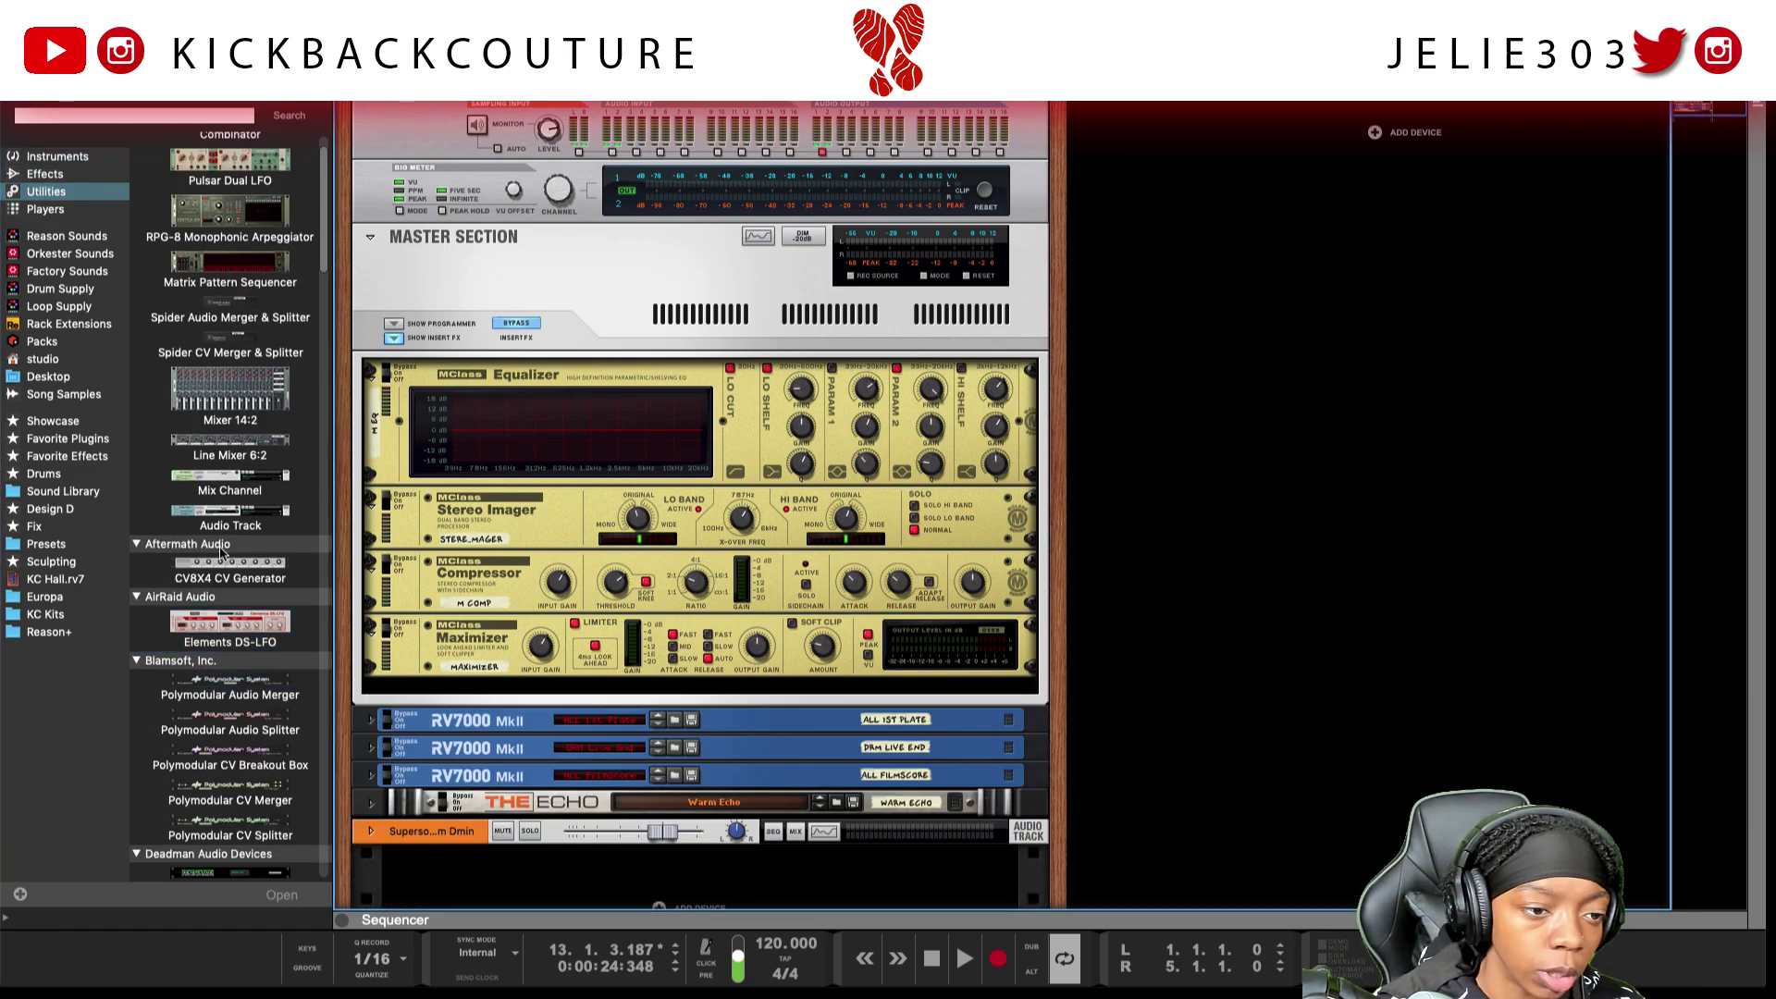
pyautogui.scroll(-10, 239, 508)
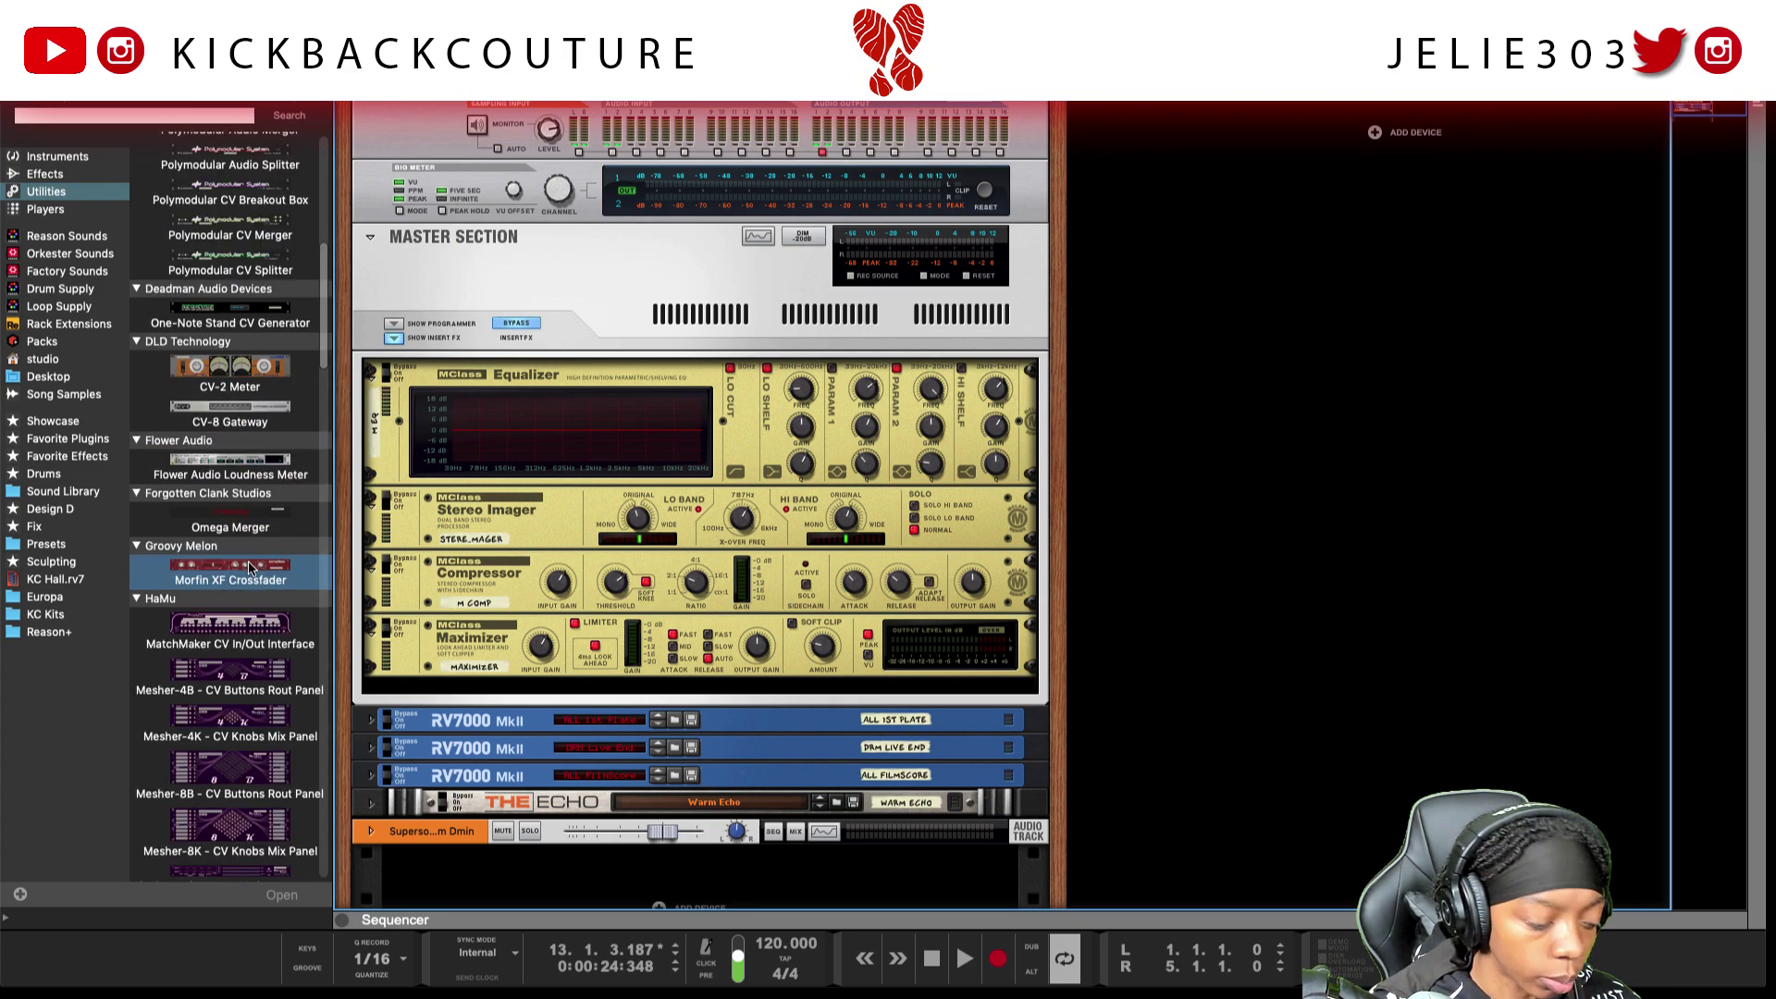
# Examine the Master Out's cabling on the rack's back and view the available song templates
pyautogui.press('Tab')
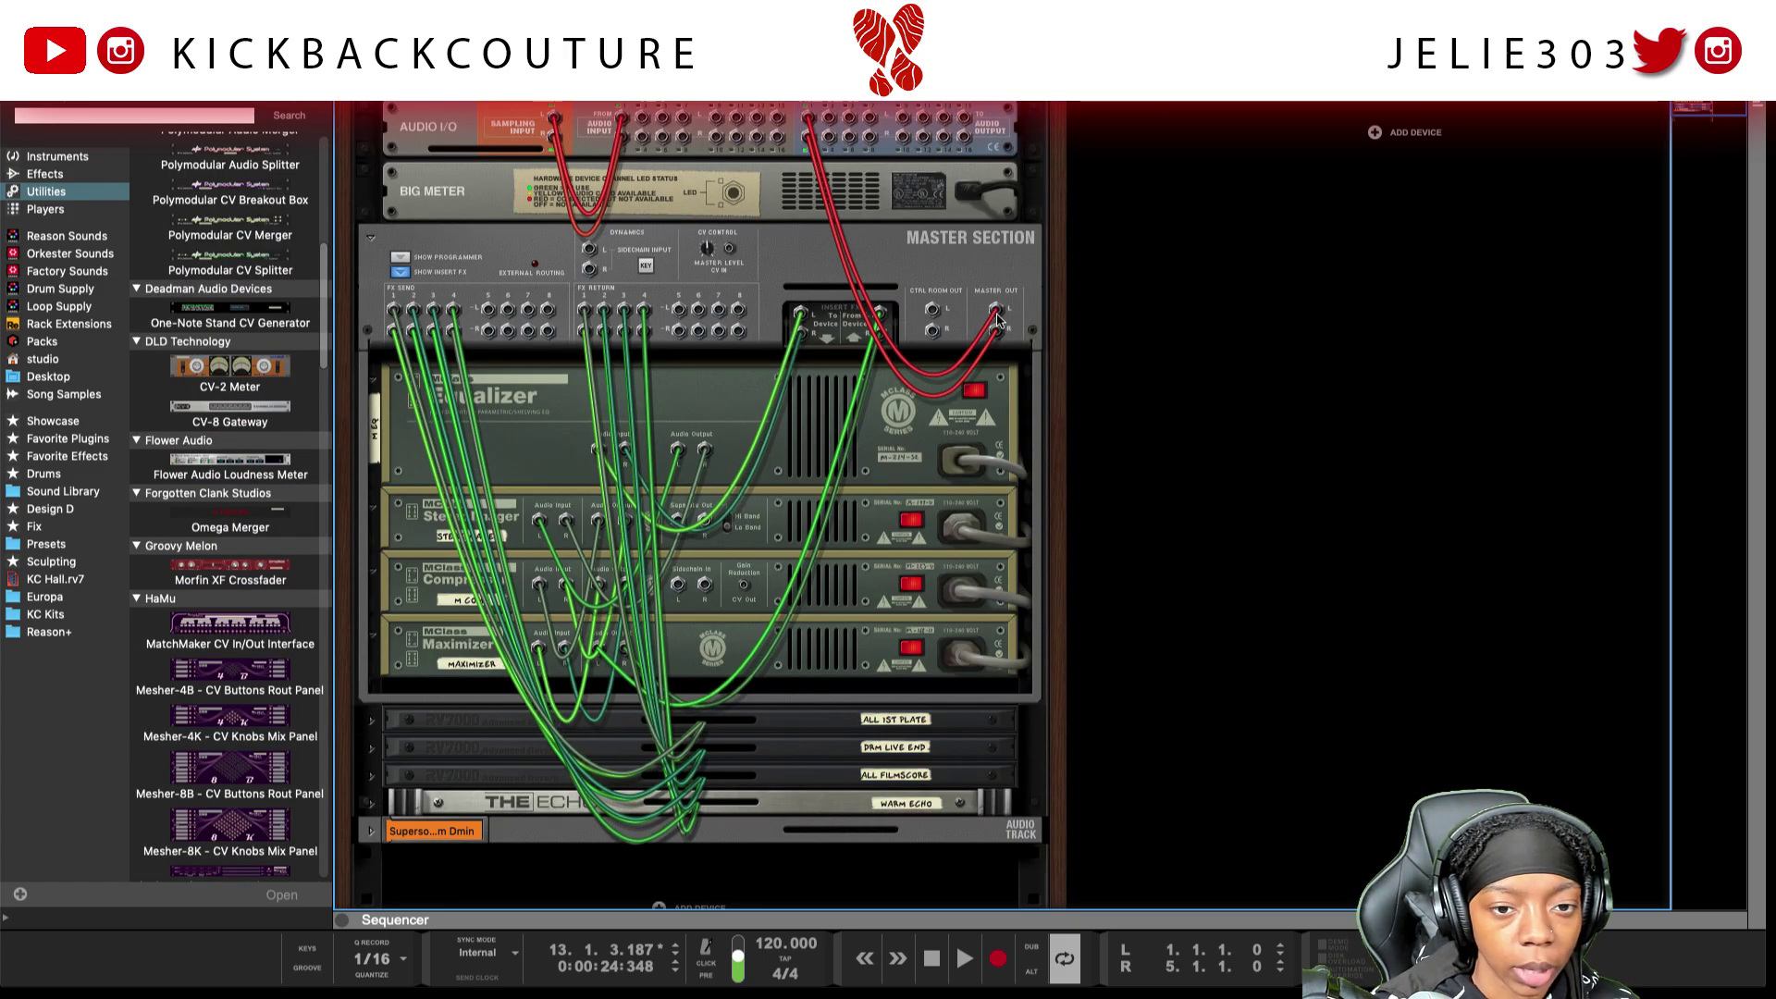
pyautogui.click(826, 265)
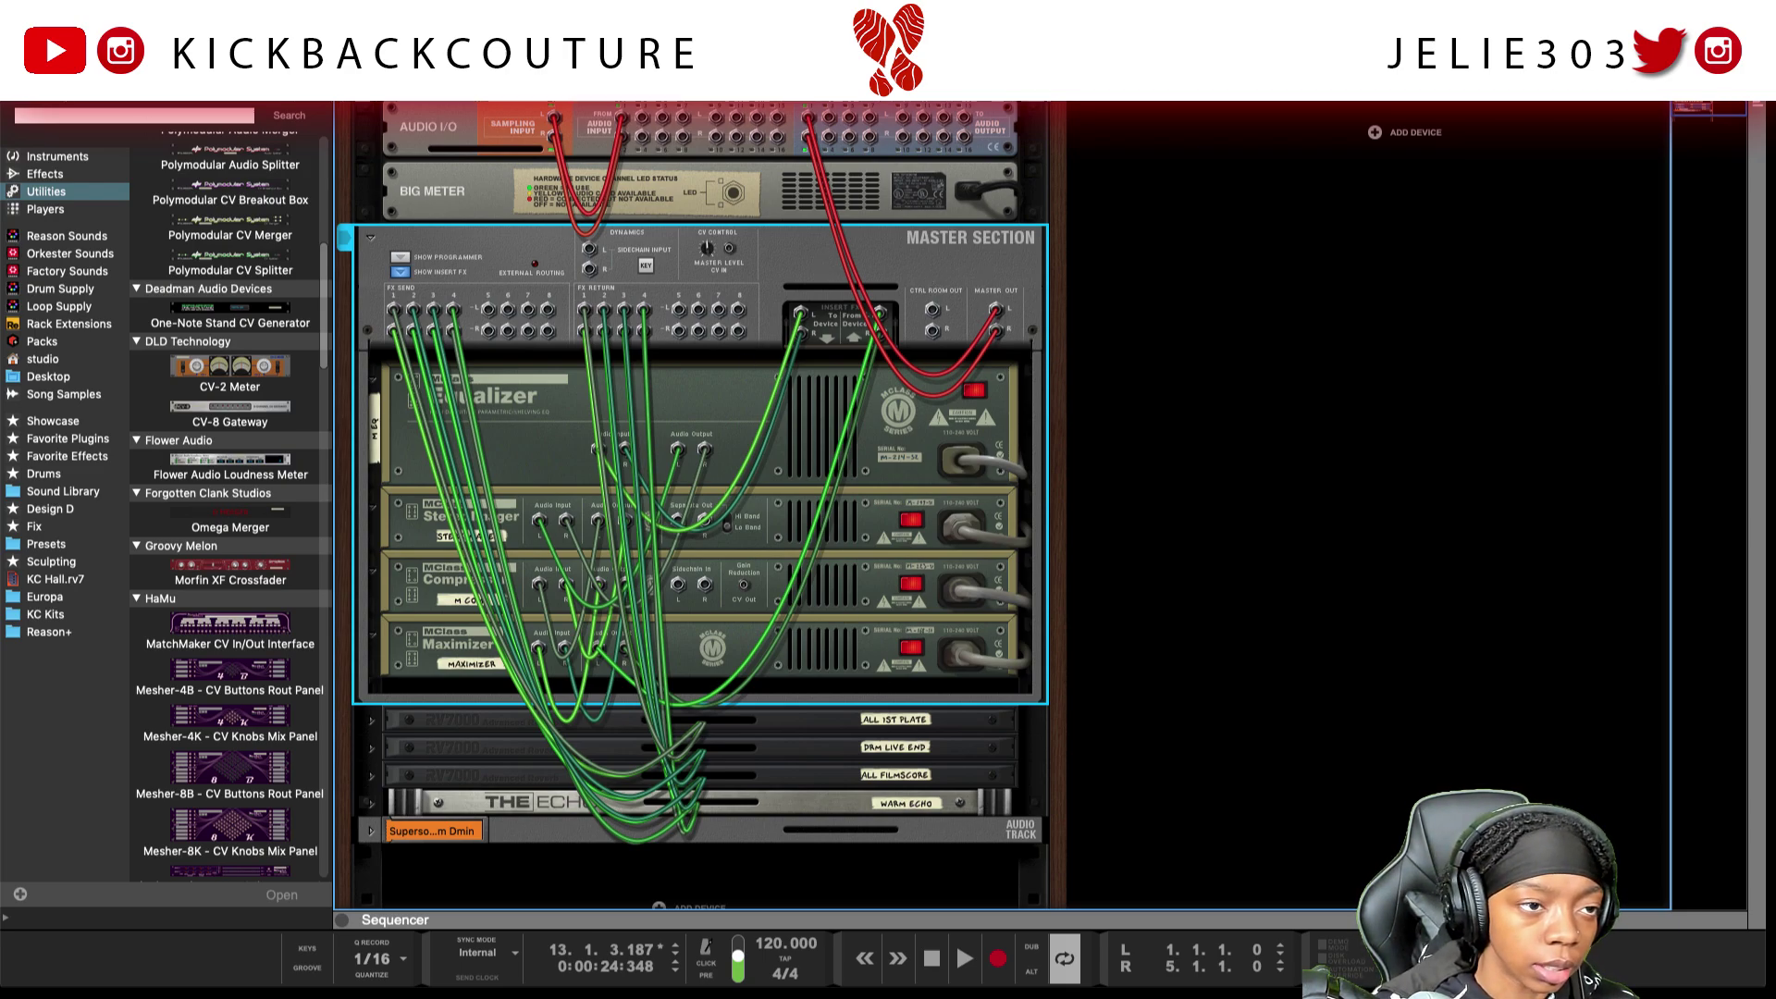
pyautogui.click(123, 26)
pyautogui.moveTo(185, 63)
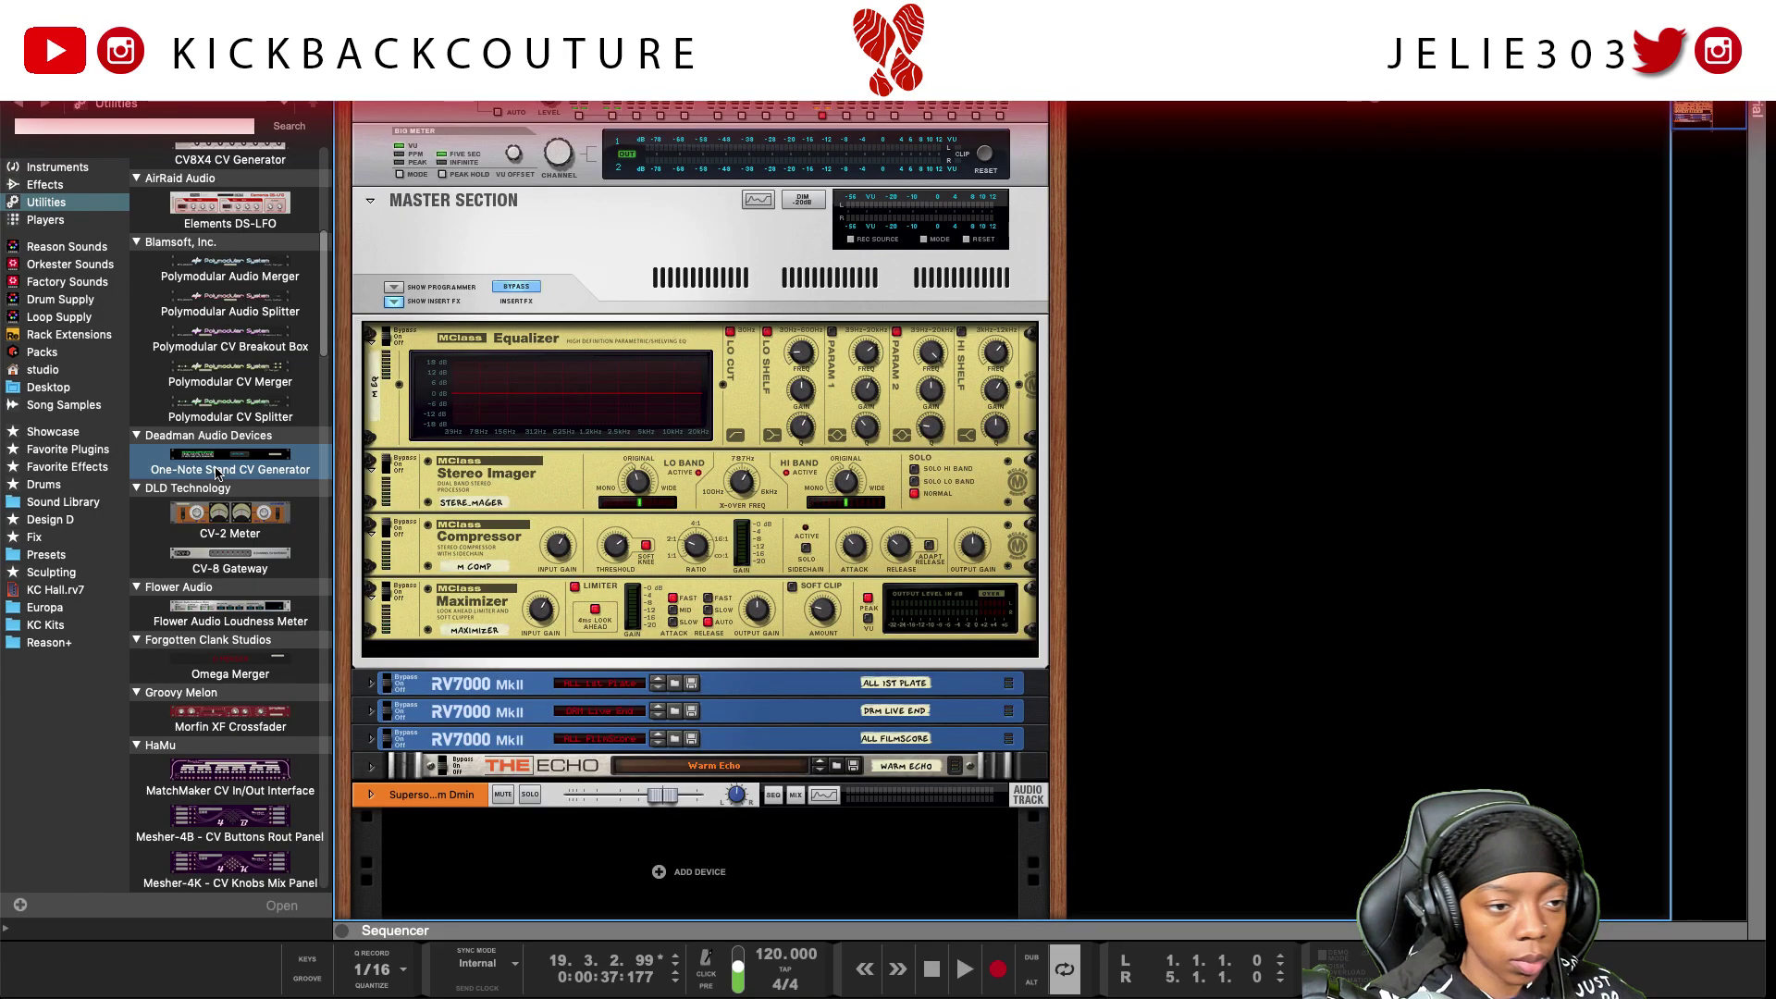
pyautogui.click(171, 419)
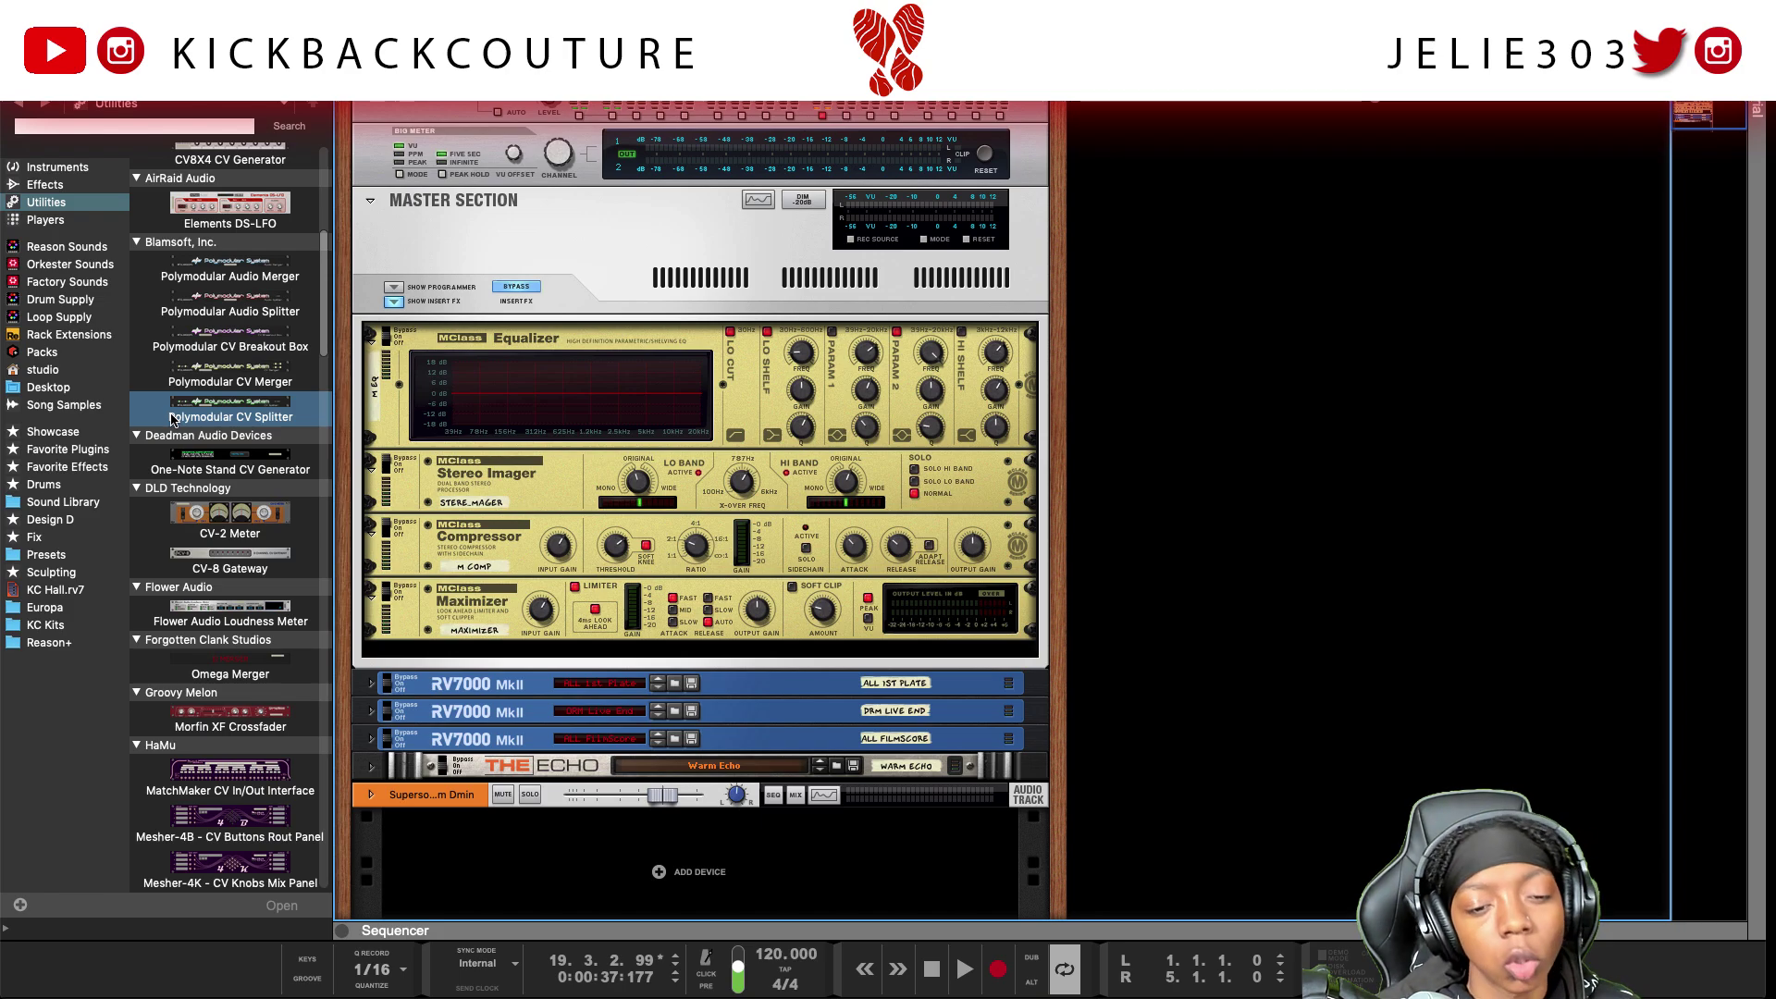
# Add Flower Audio Loudness Meter below the Master Section and route the Master Out through its main inputs and outputs to hardware outputs 1 and 2
pyautogui.moveTo(208, 620)
pyautogui.mouseDown()
pyautogui.moveTo(384, 626)
pyautogui.moveTo(458, 680)
pyautogui.mouseUp()
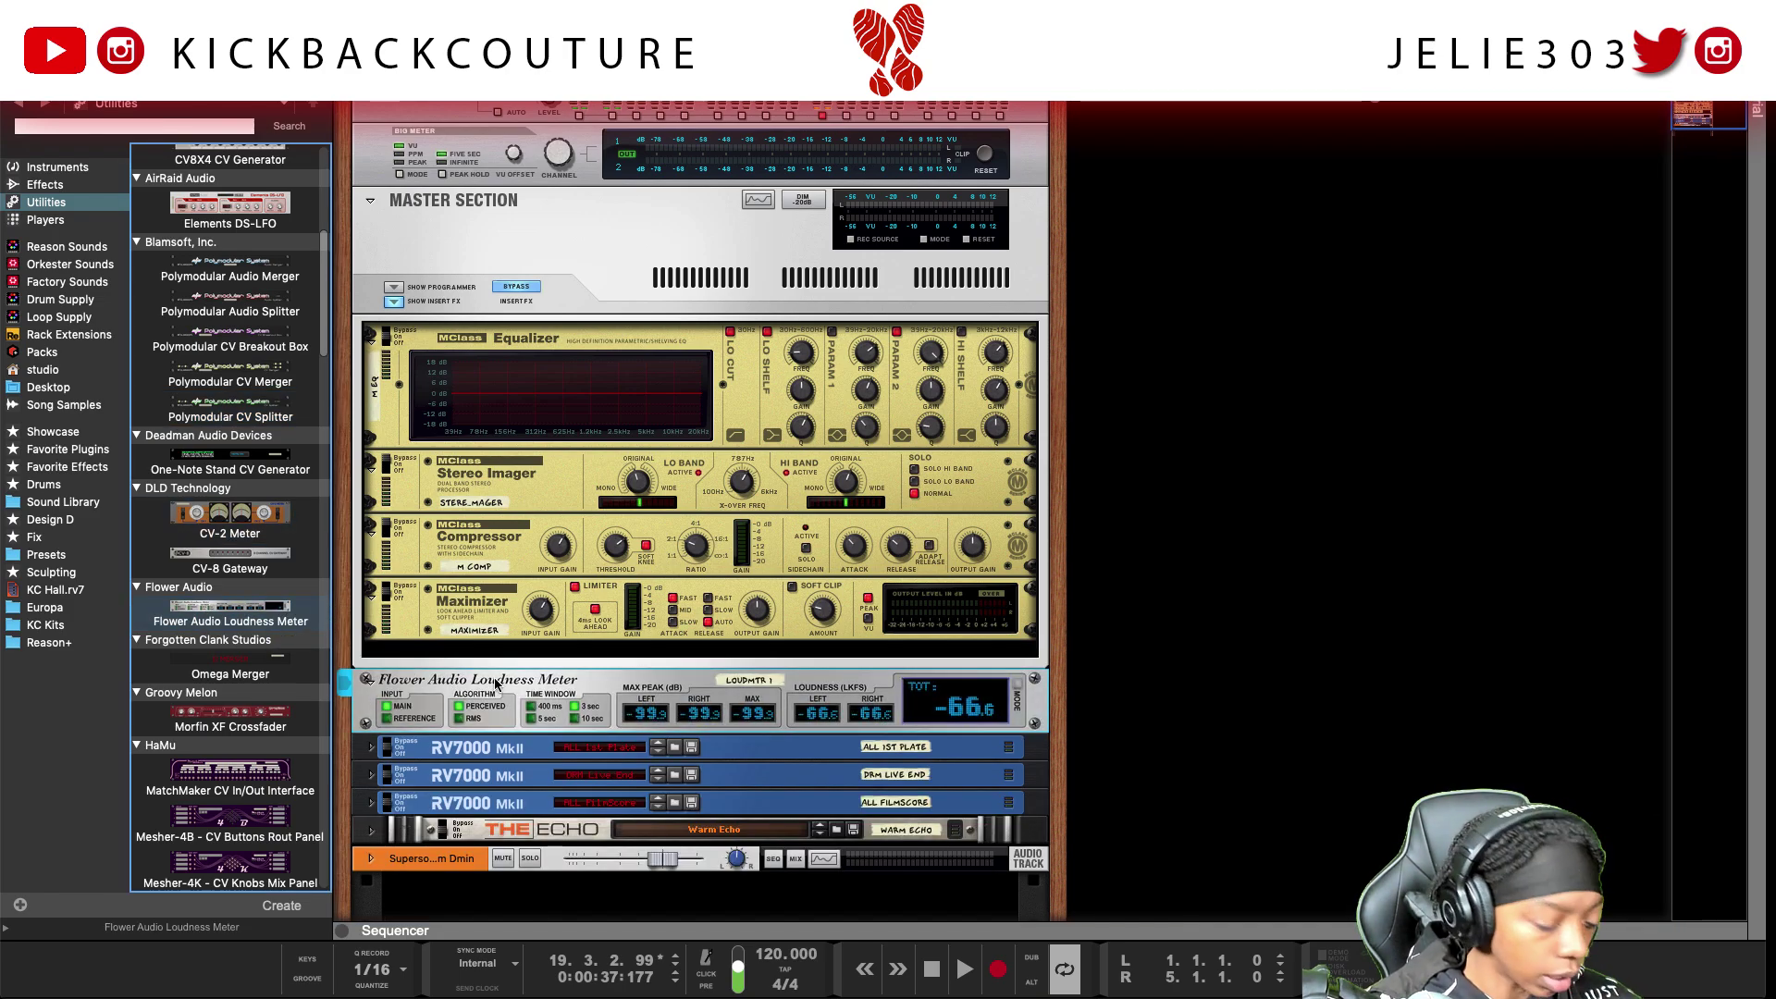
pyautogui.press('Tab')
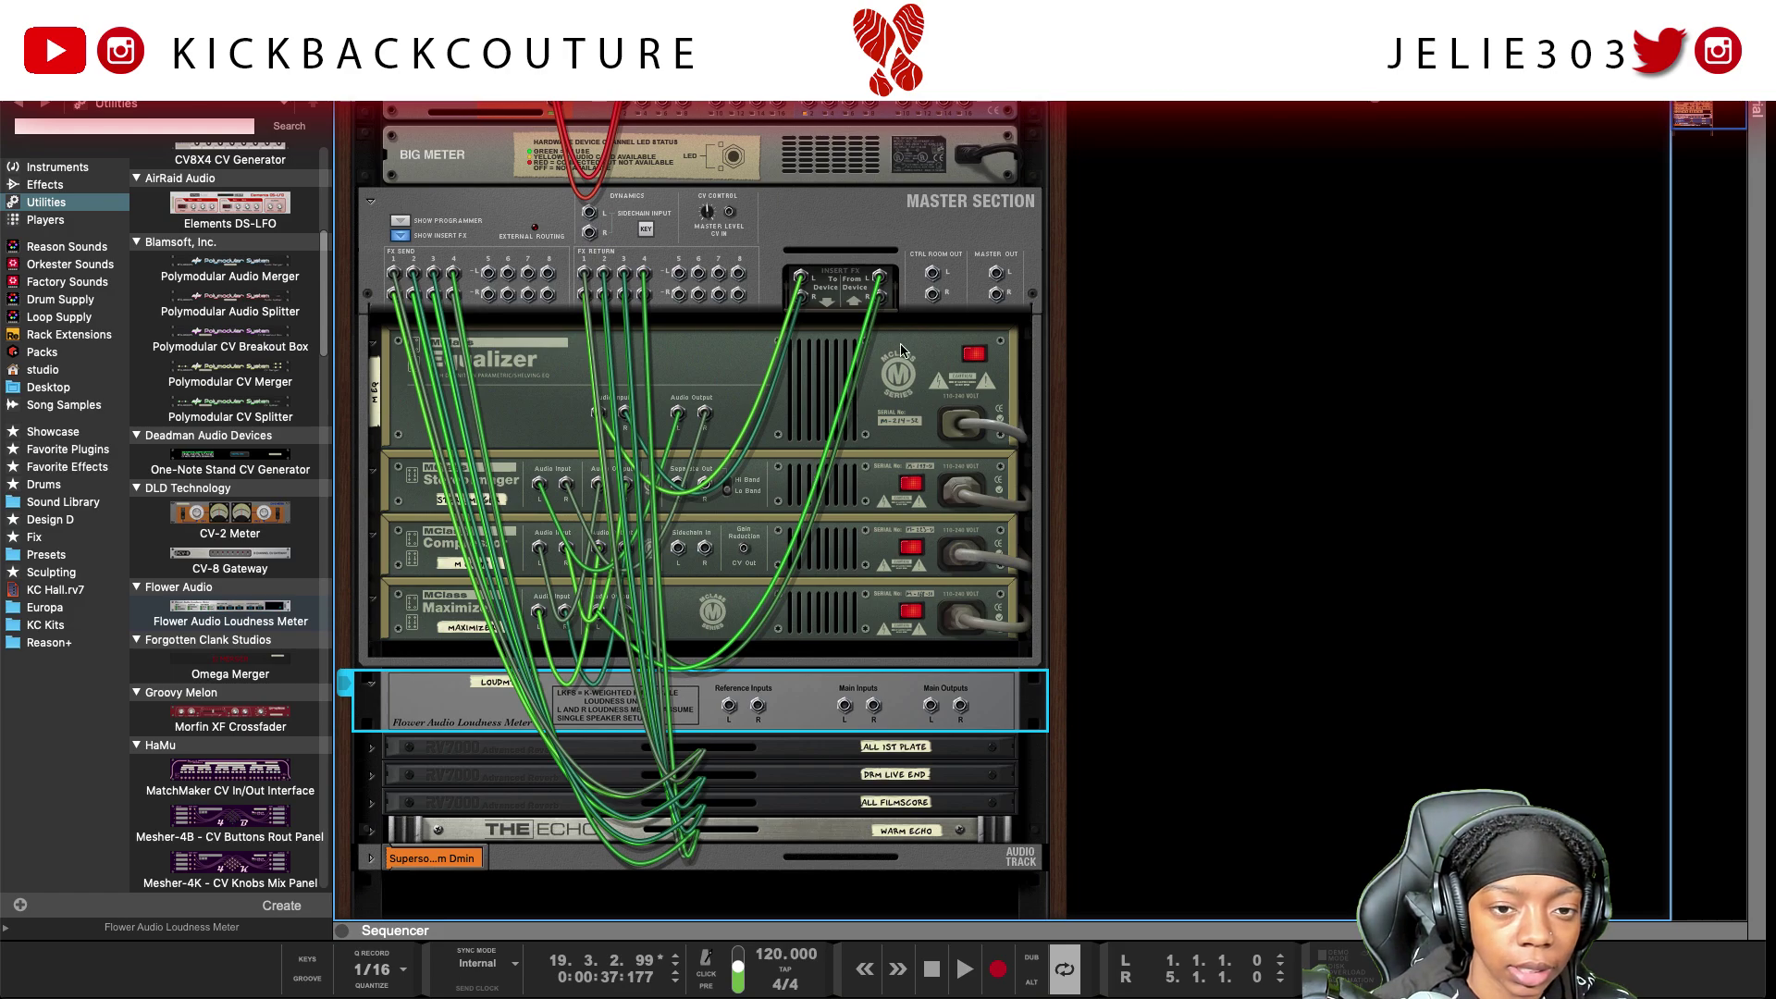
pyautogui.moveTo(997, 274); pyautogui.dragTo(808, 126)
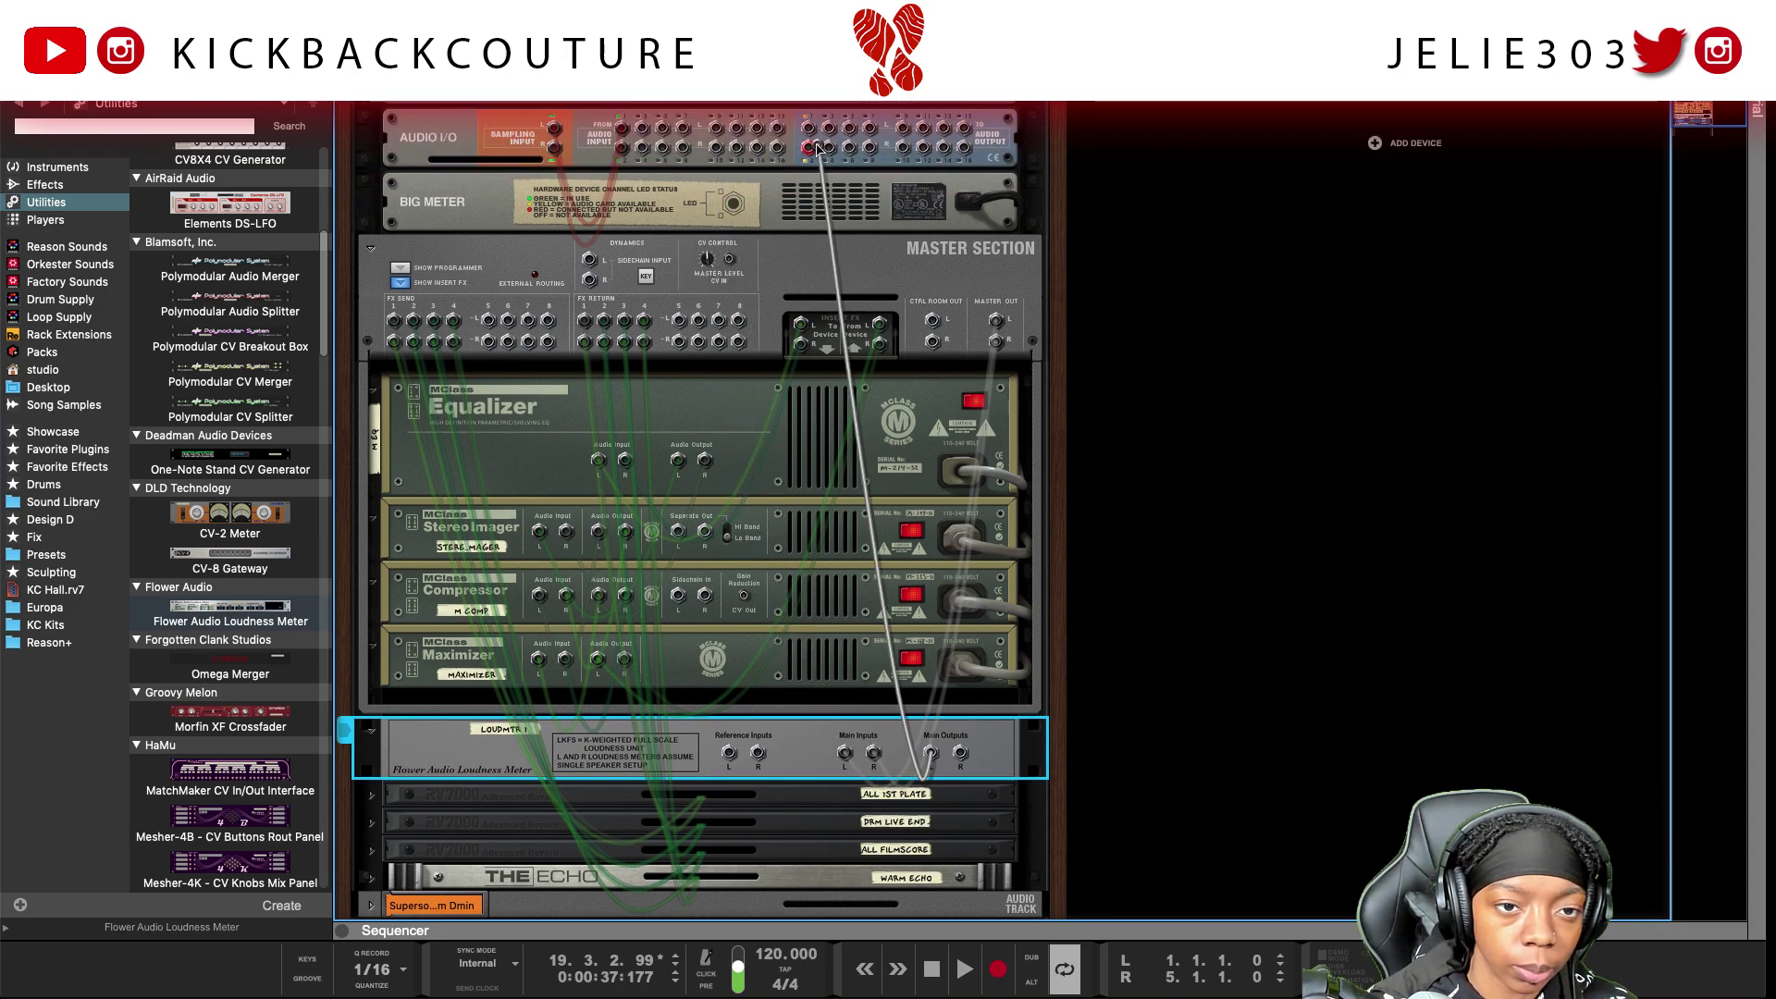
pyautogui.click(450, 150)
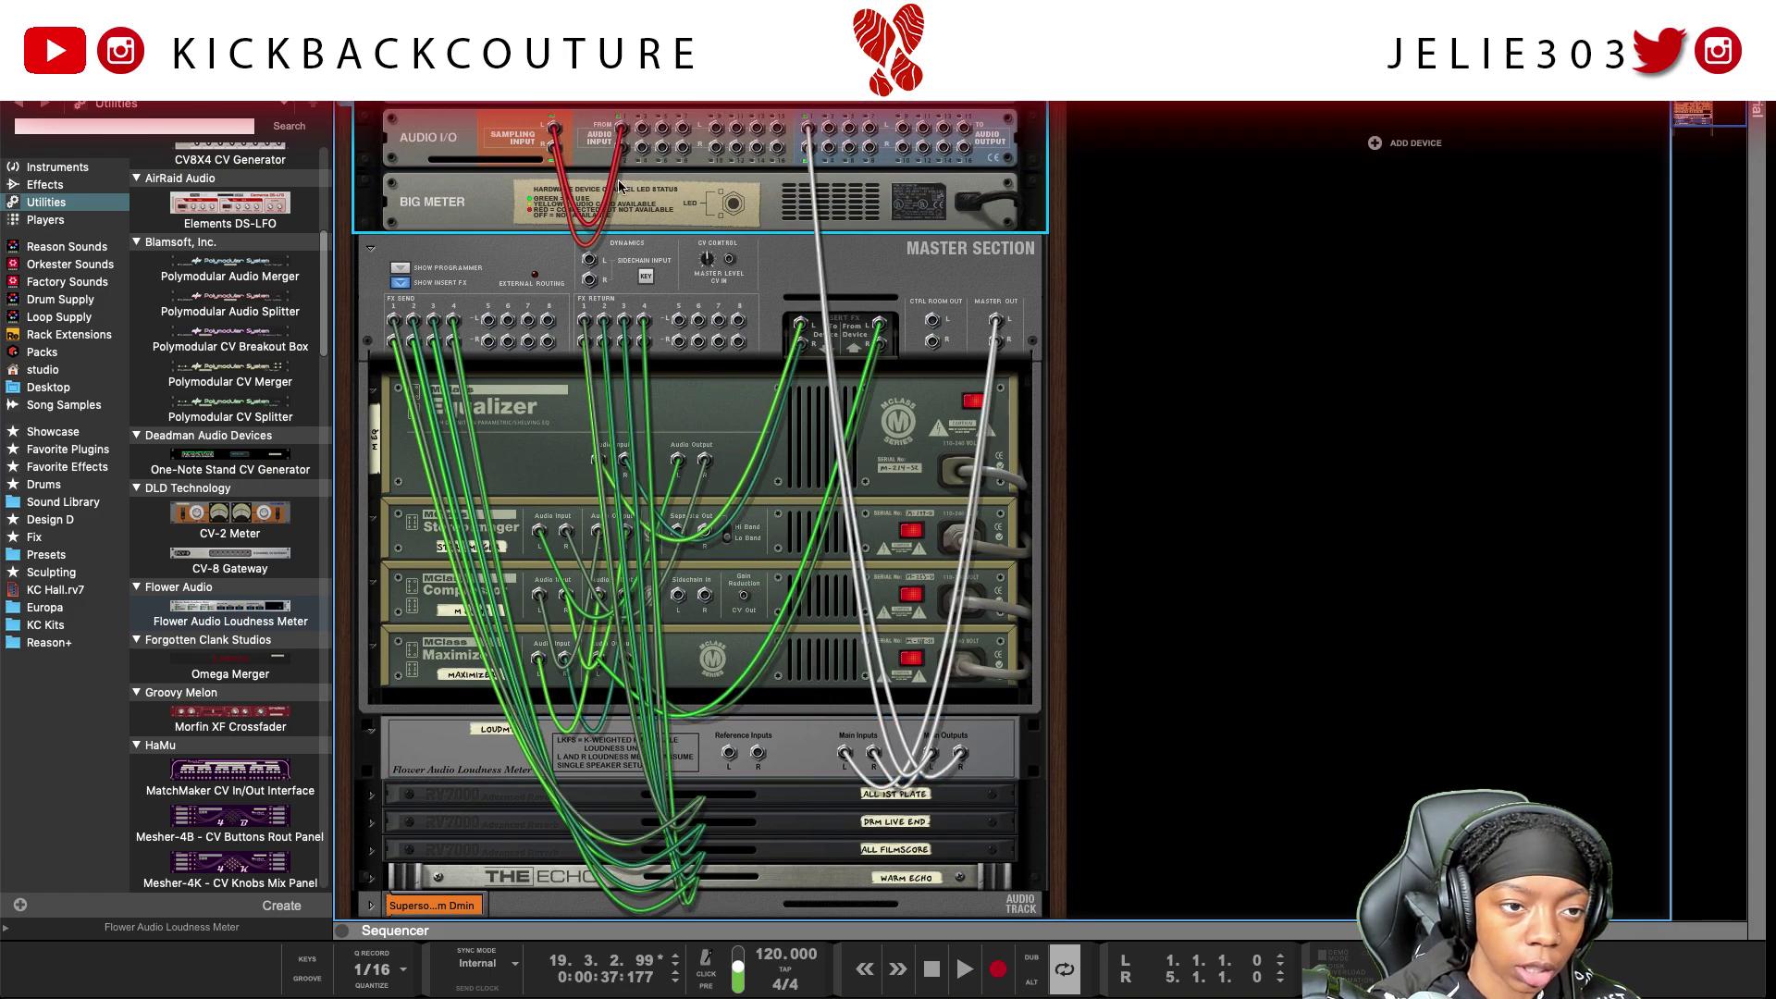
# Review the meter's routing and play the track briefly to check the Flower Audio Loudness Meter's readings
pyautogui.press('Tab')
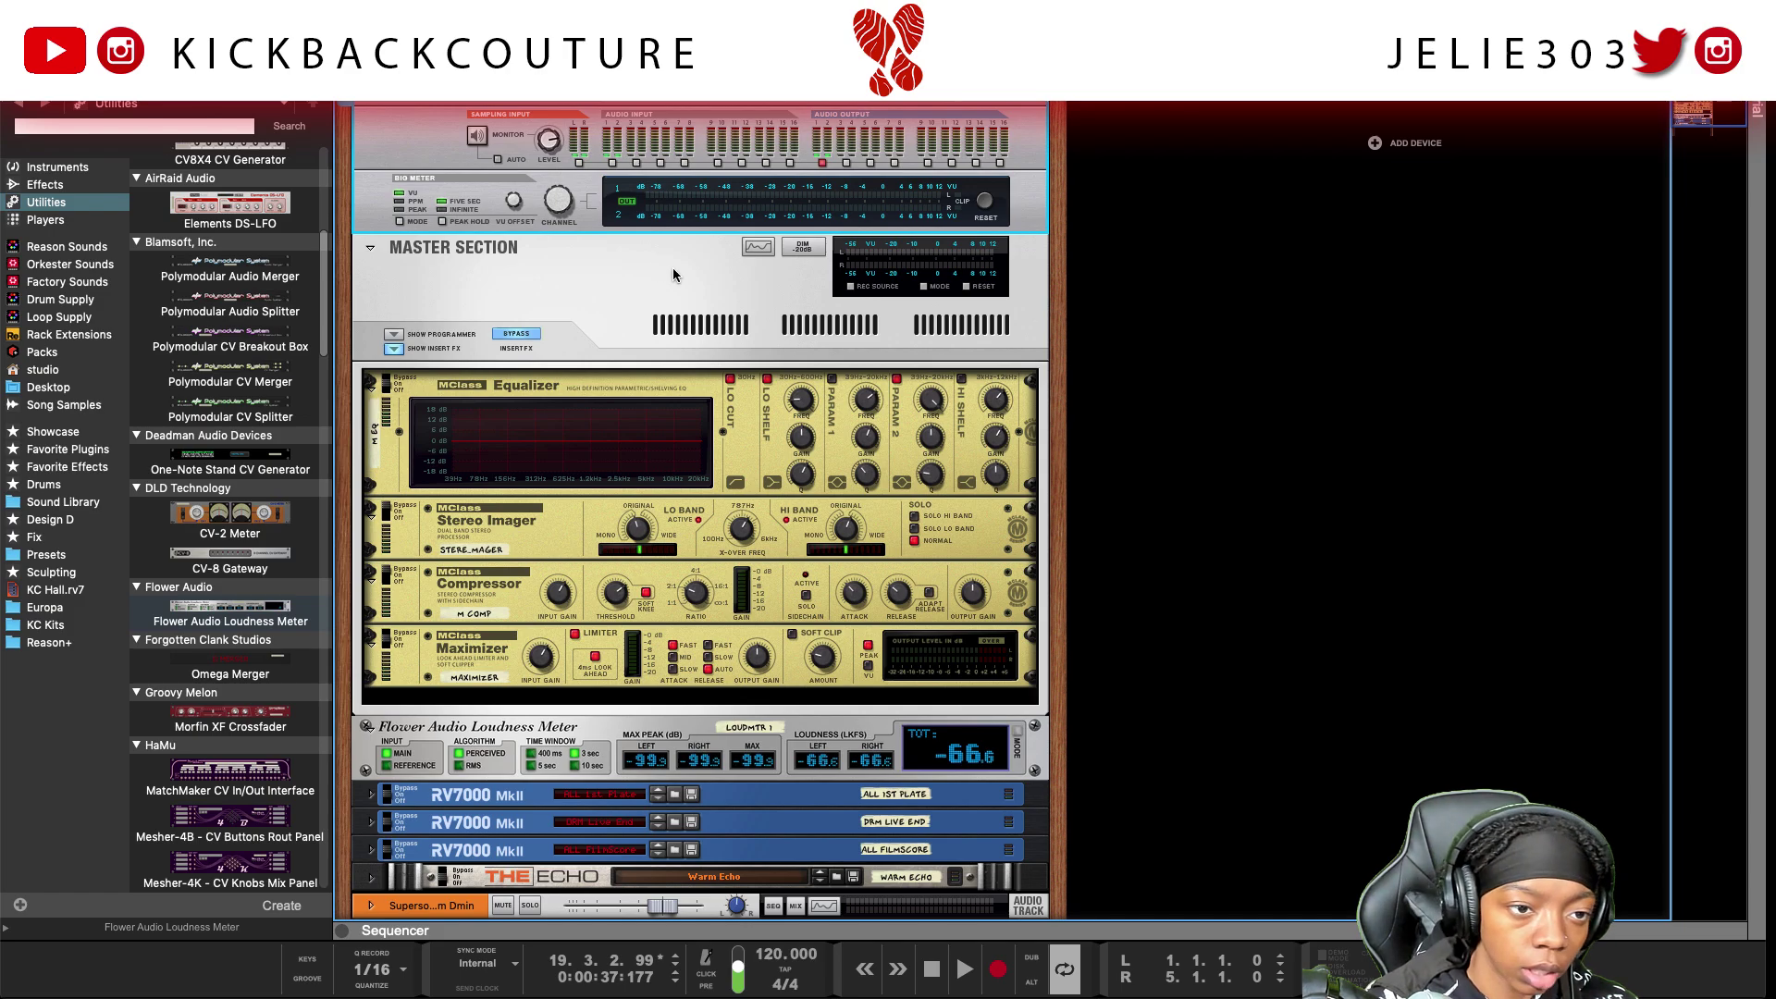
pyautogui.press('Tab')
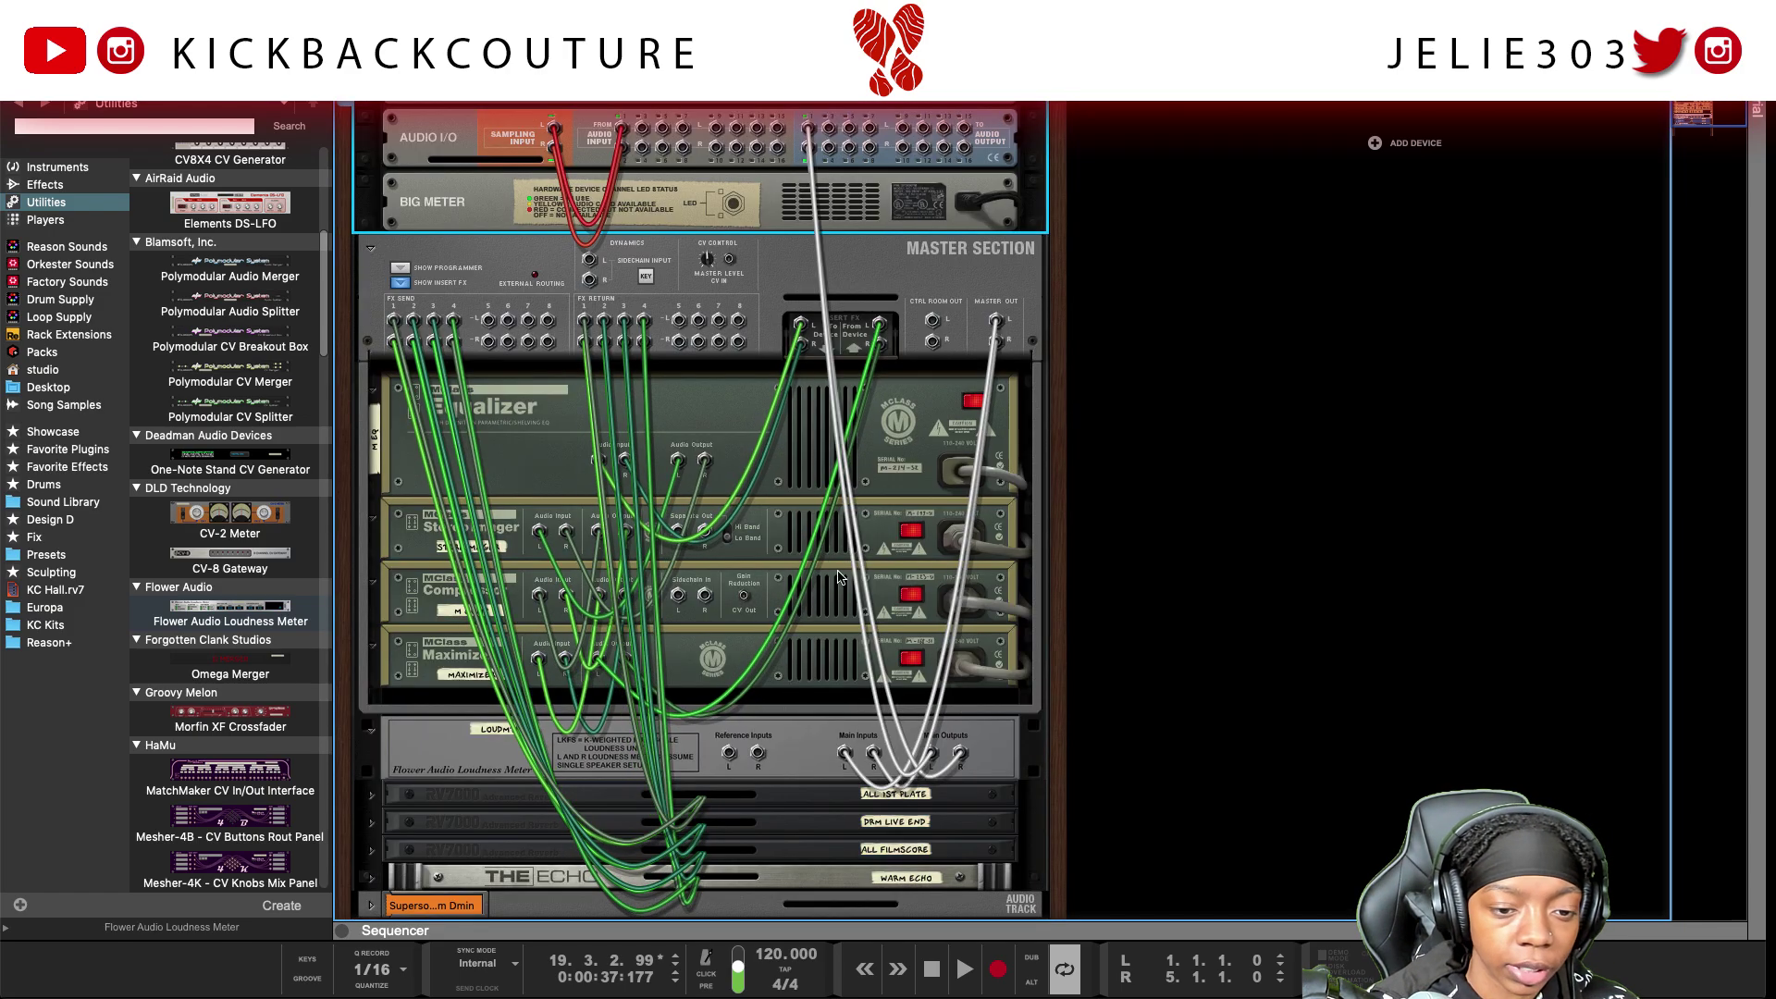
pyautogui.press('Tab')
pyautogui.press('space')
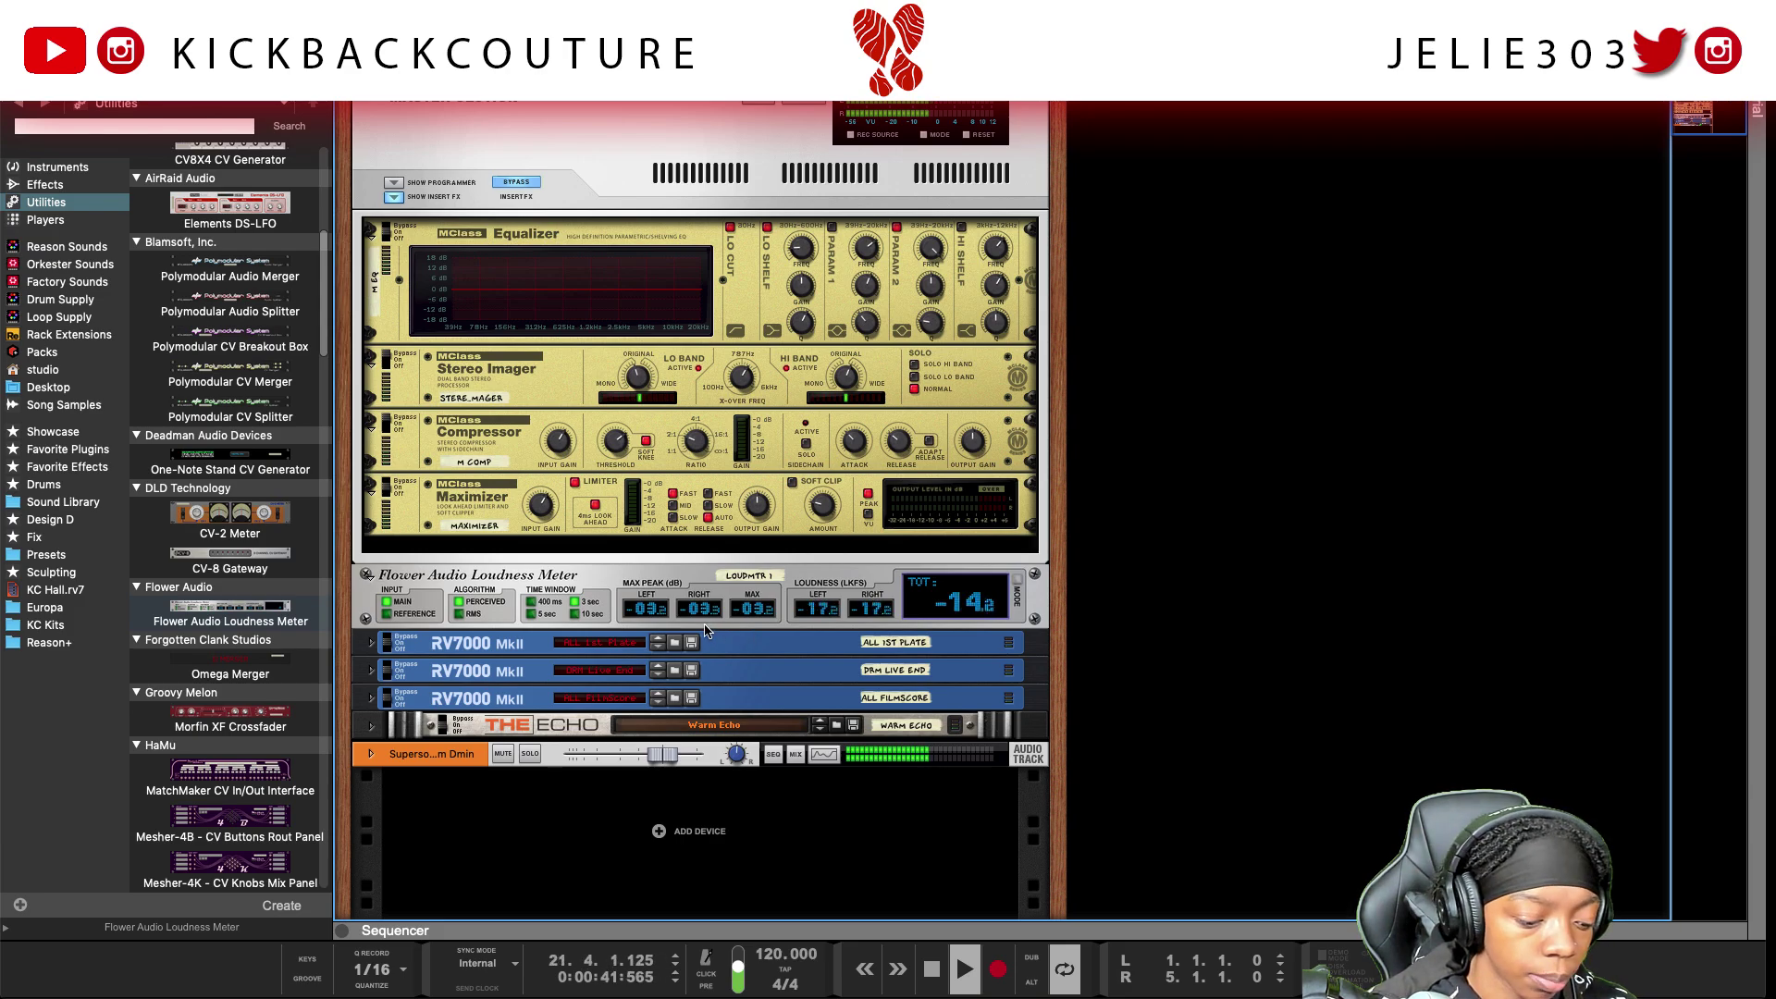
pyautogui.press('space')
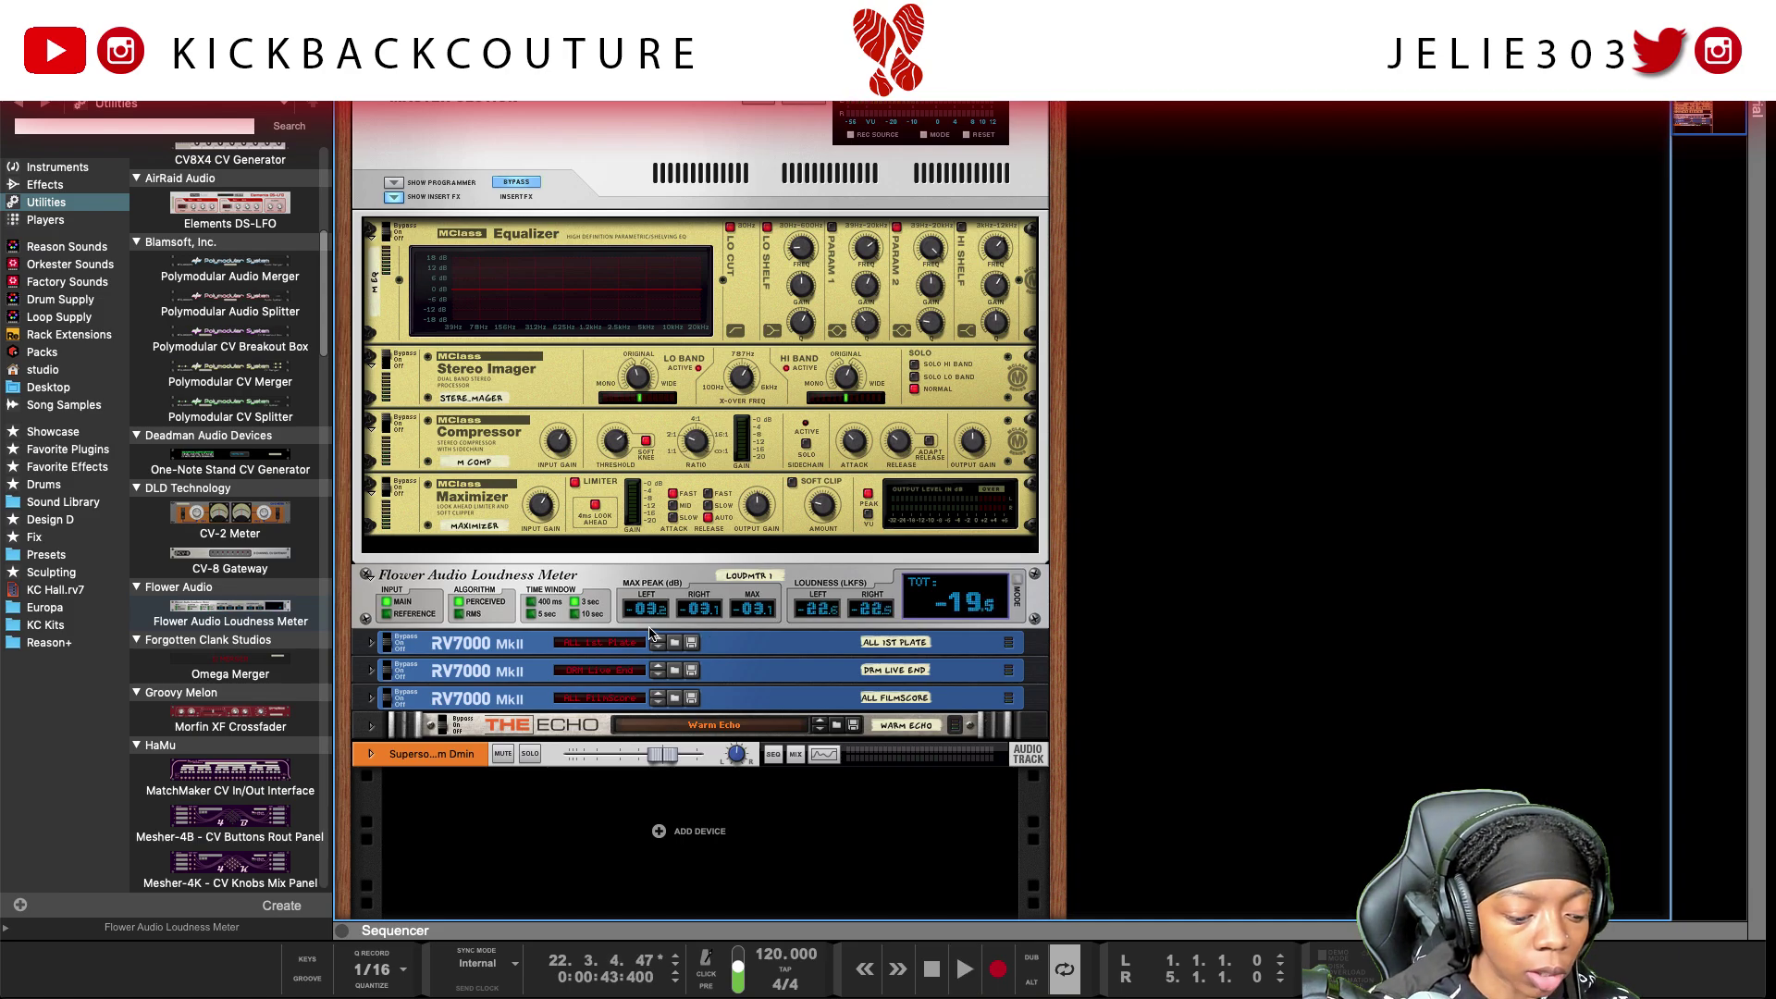
# Switch the hardware interface's Big Meter from VU mode to PPM, and on to Peak mode
pyautogui.scroll(2, 649, 631)
pyautogui.click(614, 681)
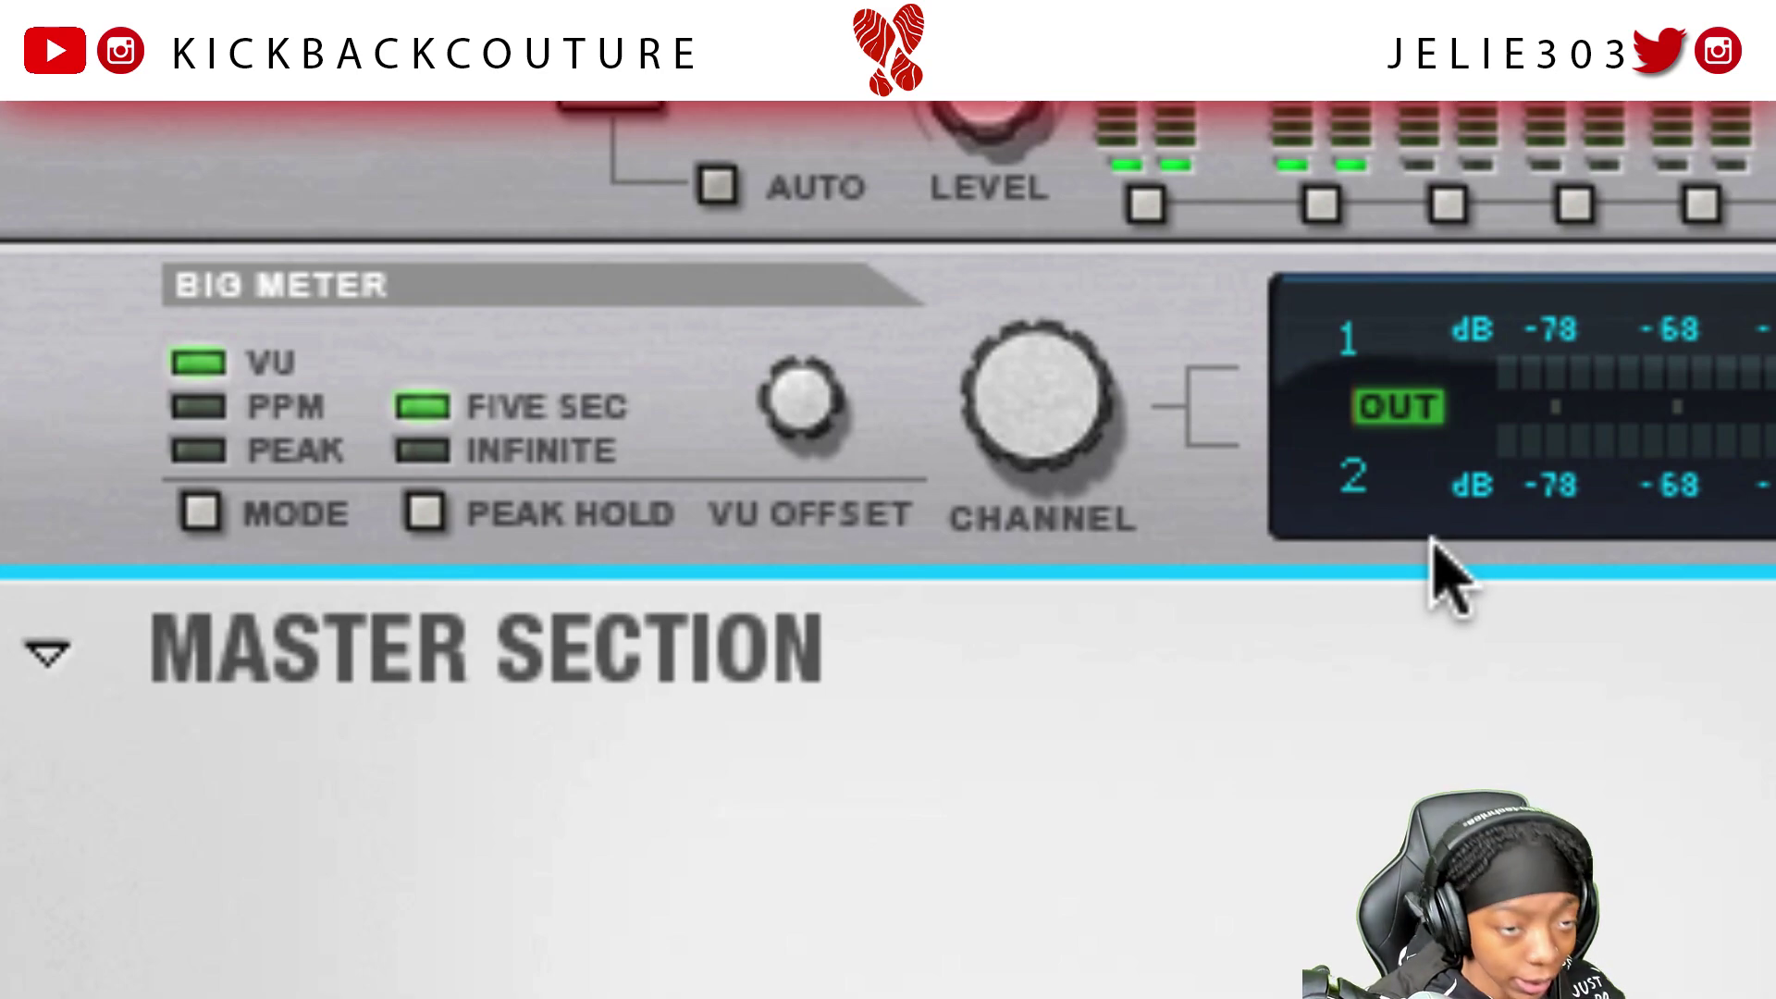
pyautogui.scroll(2, 681, 702)
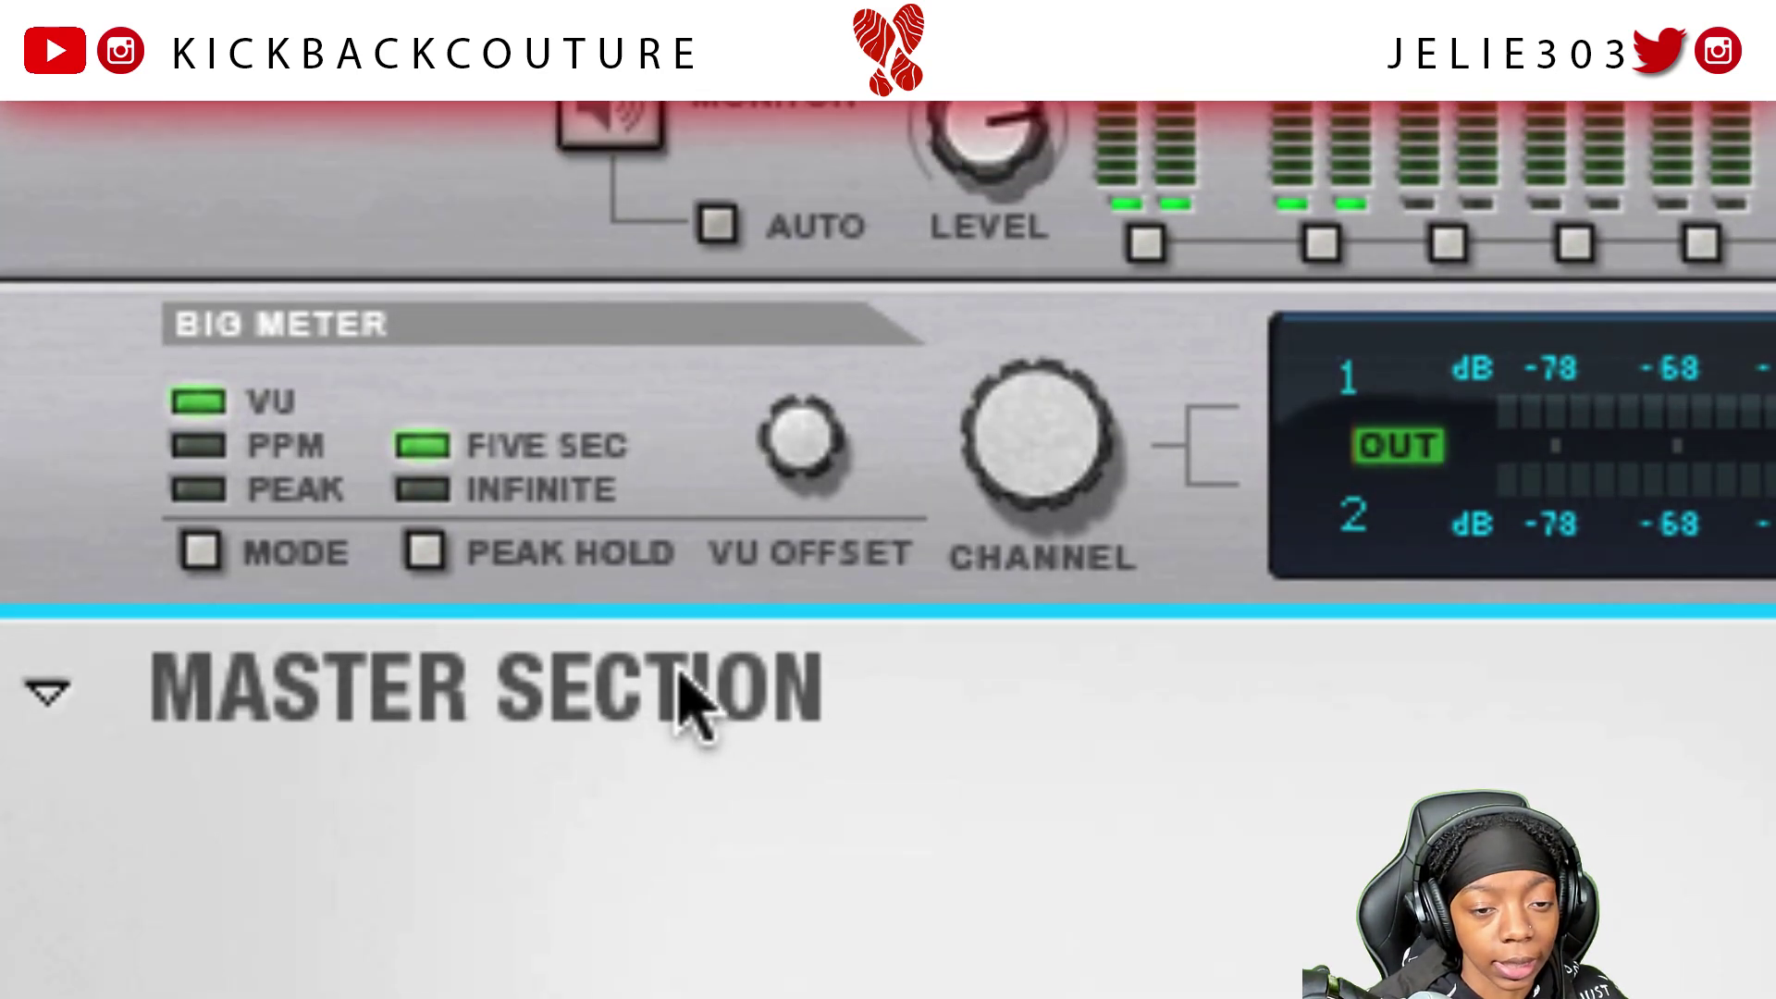
pyautogui.scroll(5, 694, 814)
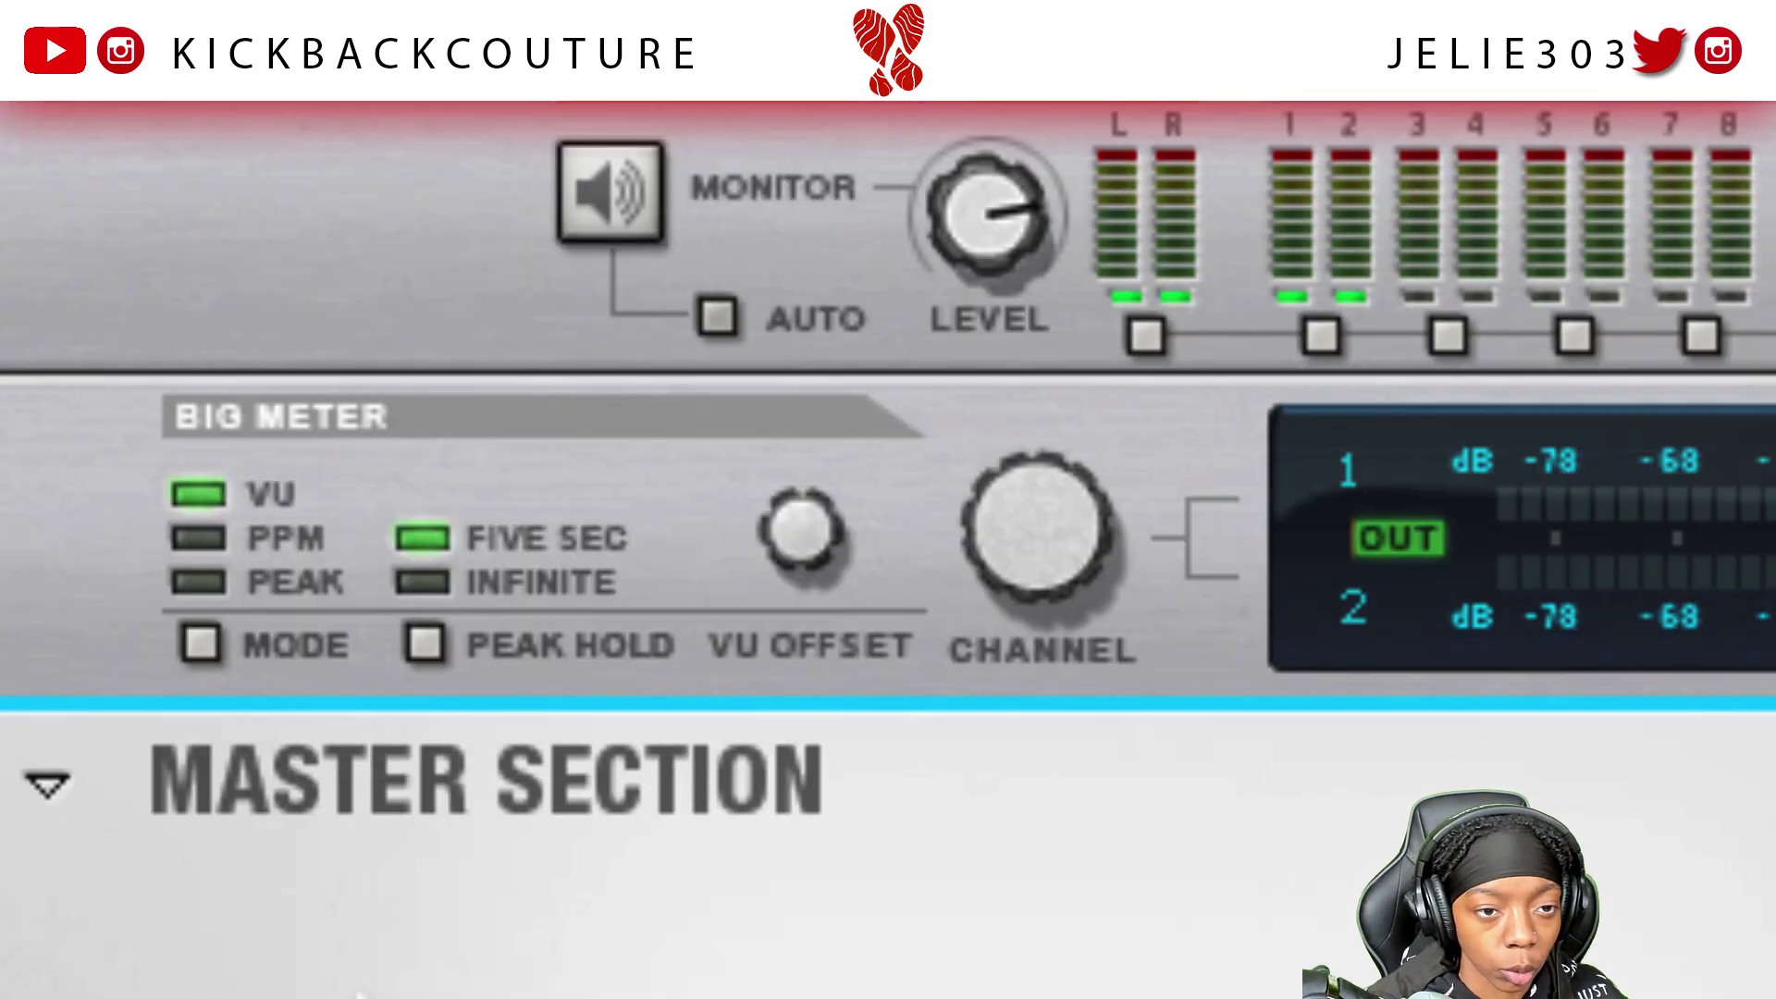
pyautogui.click(202, 652)
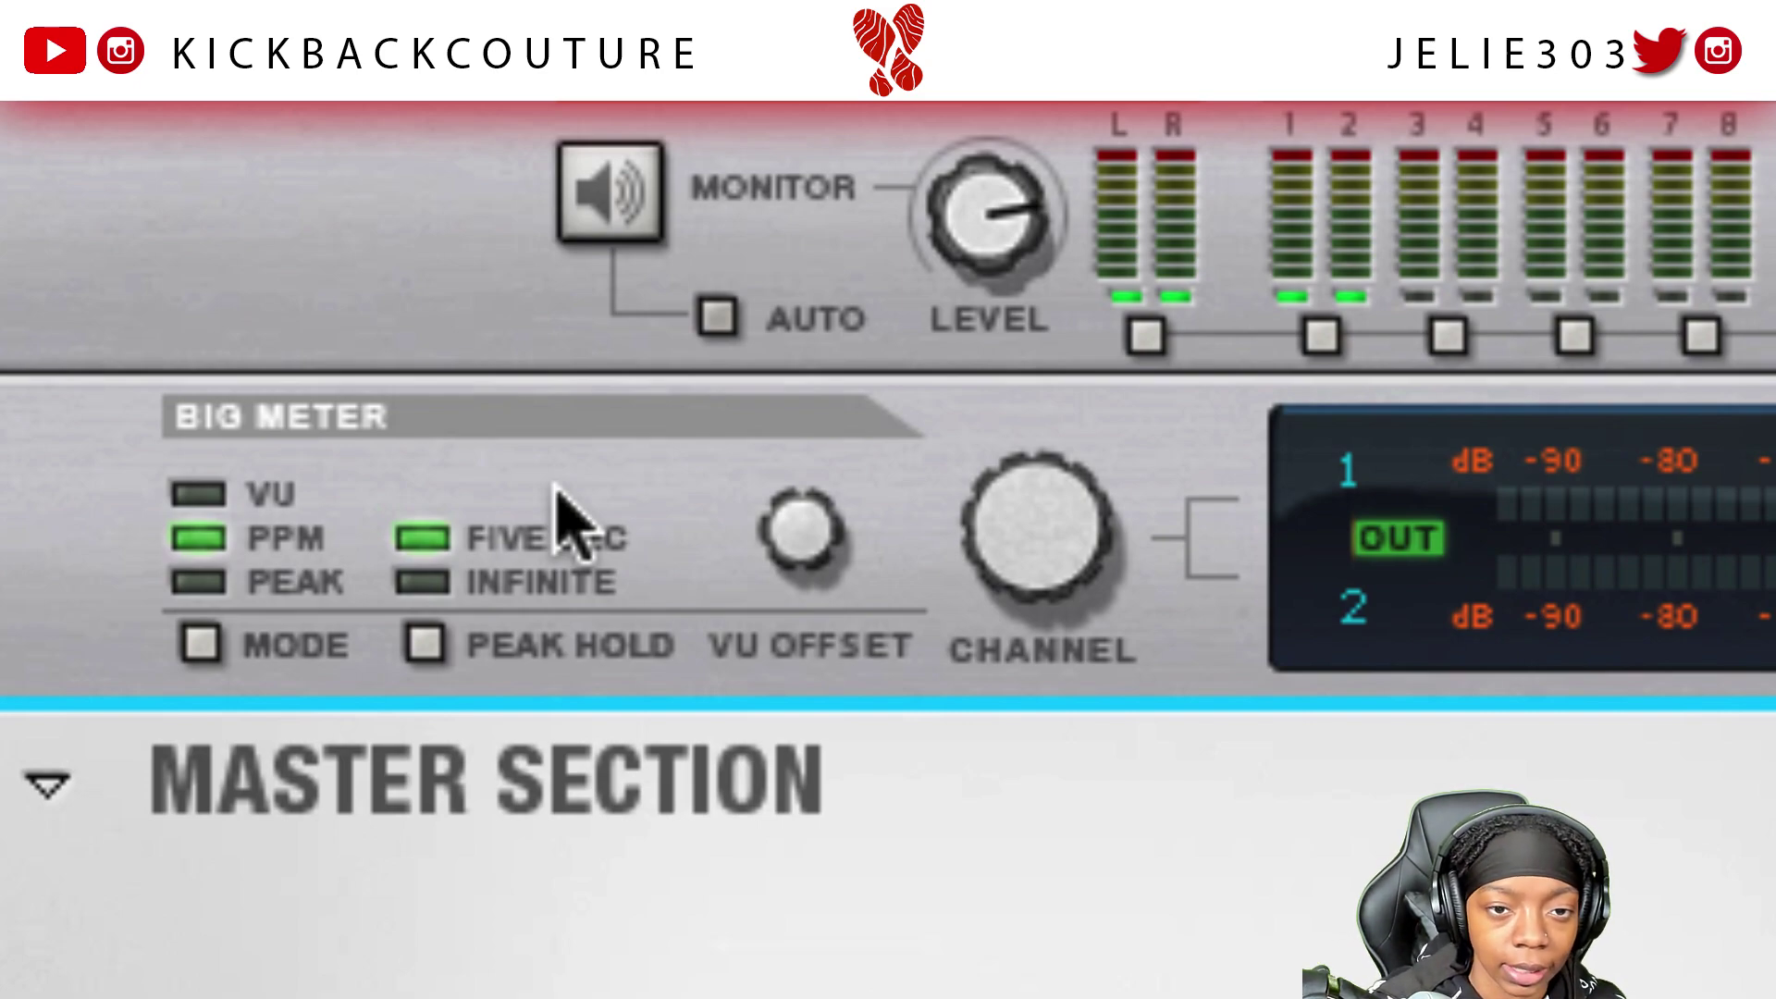
pyautogui.click(211, 648)
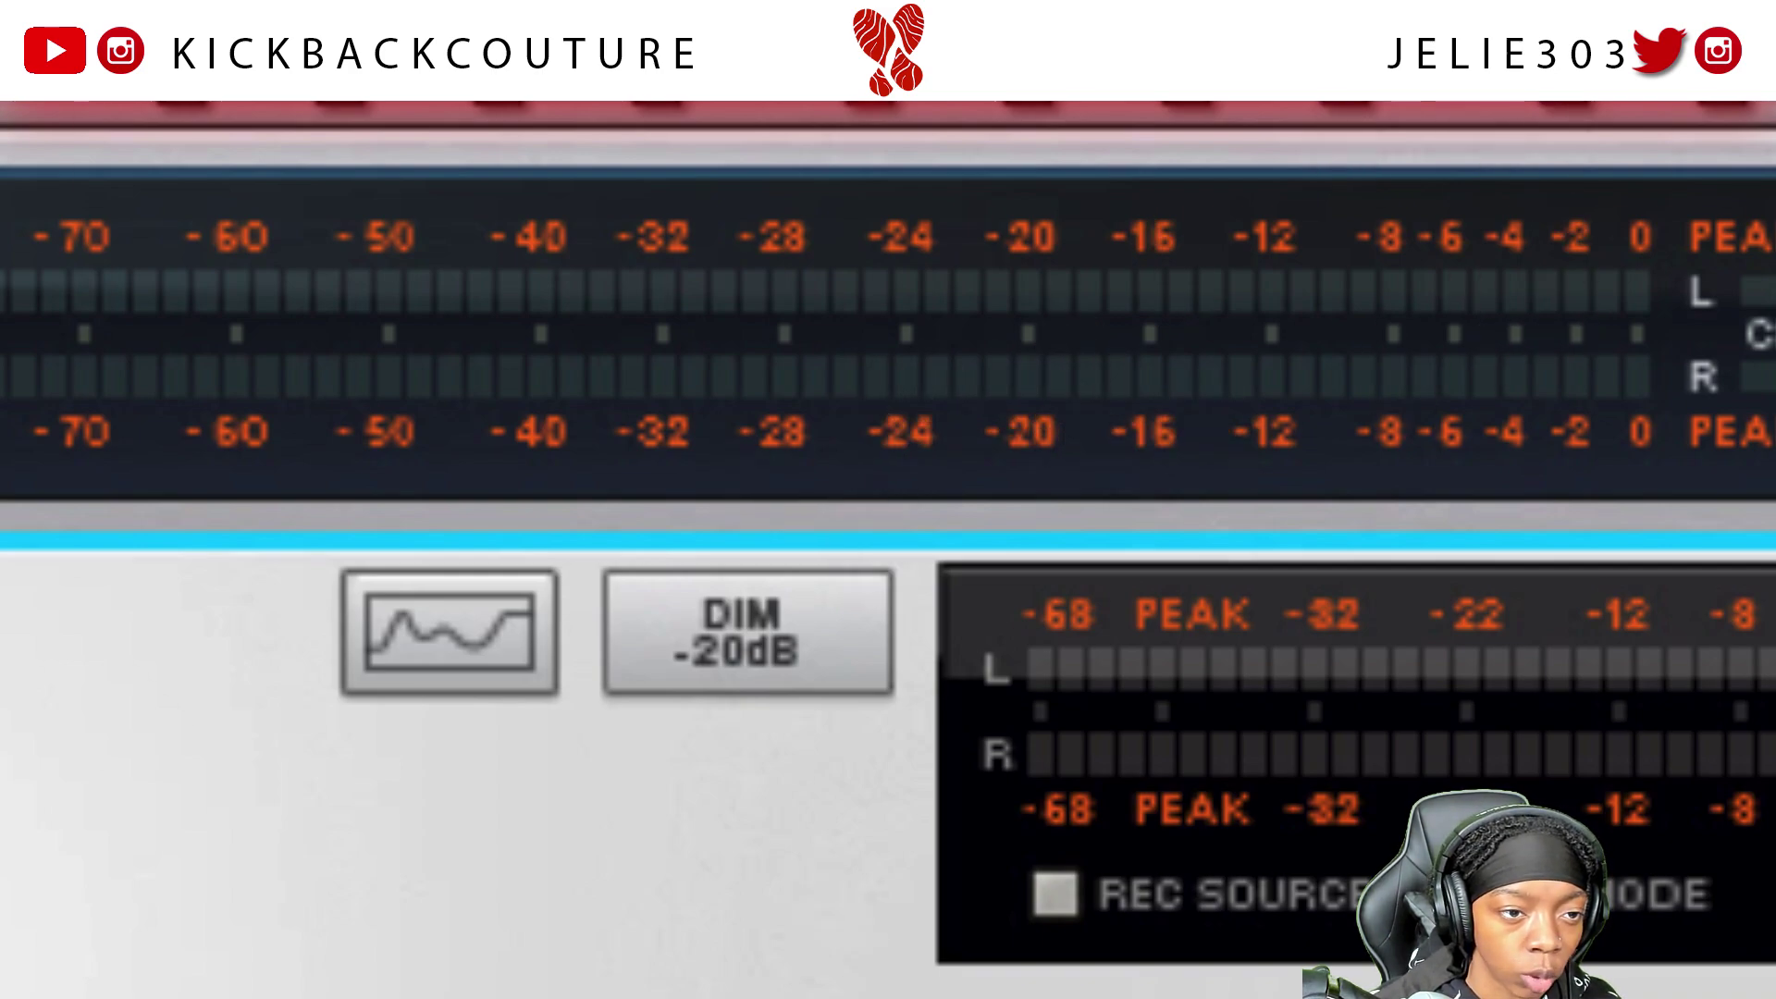
# Cycle the Big Meter's mode through combined VU and Peak, combined PPM and Peak, and back to VU alone
pyautogui.click(1554, 893)
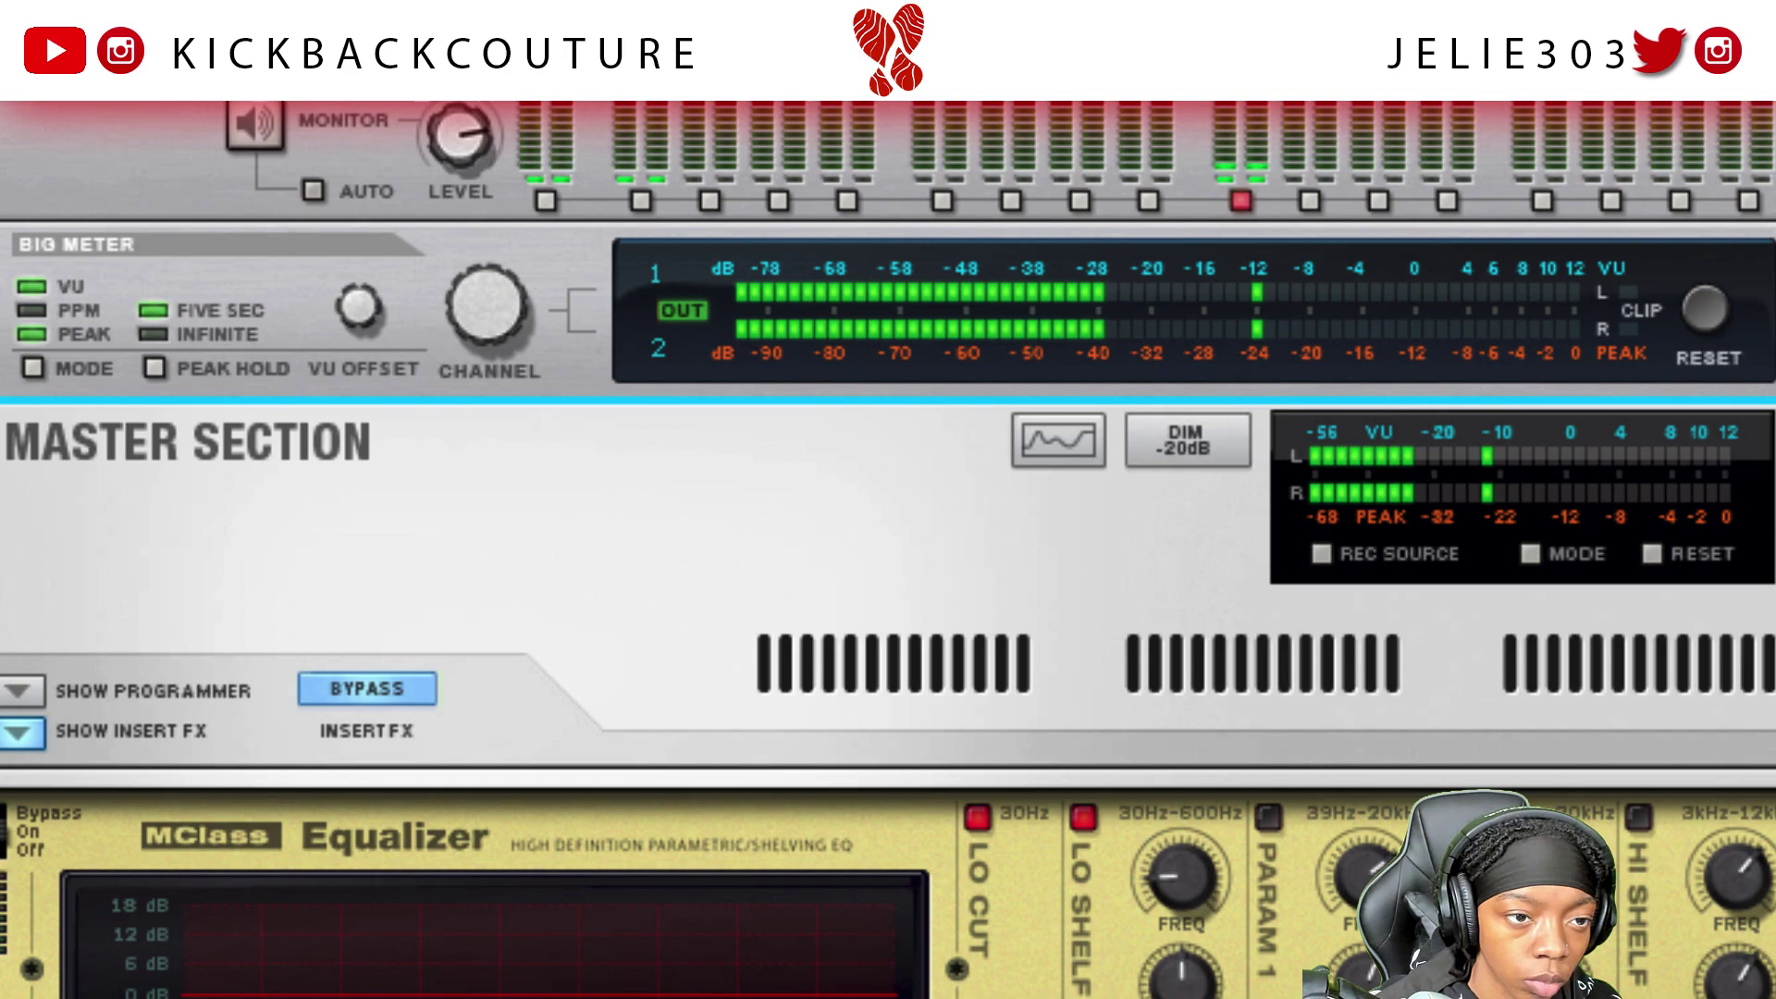
pyautogui.click(28, 371)
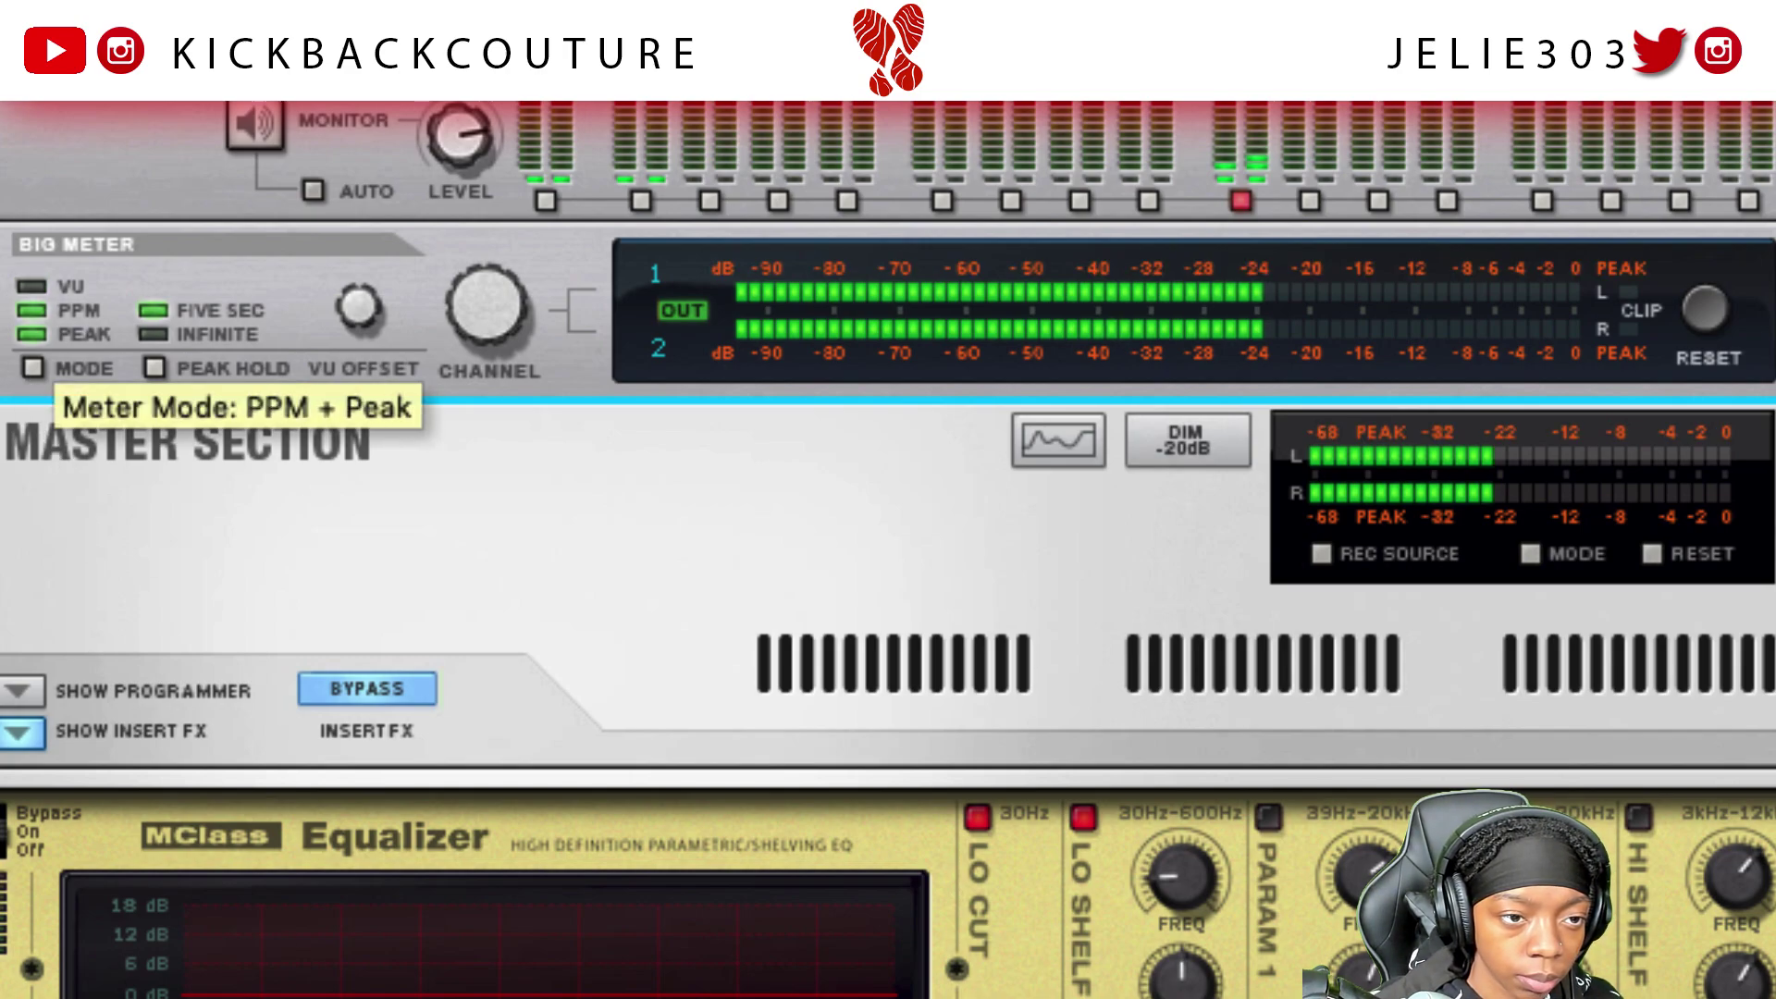
pyautogui.click(28, 368)
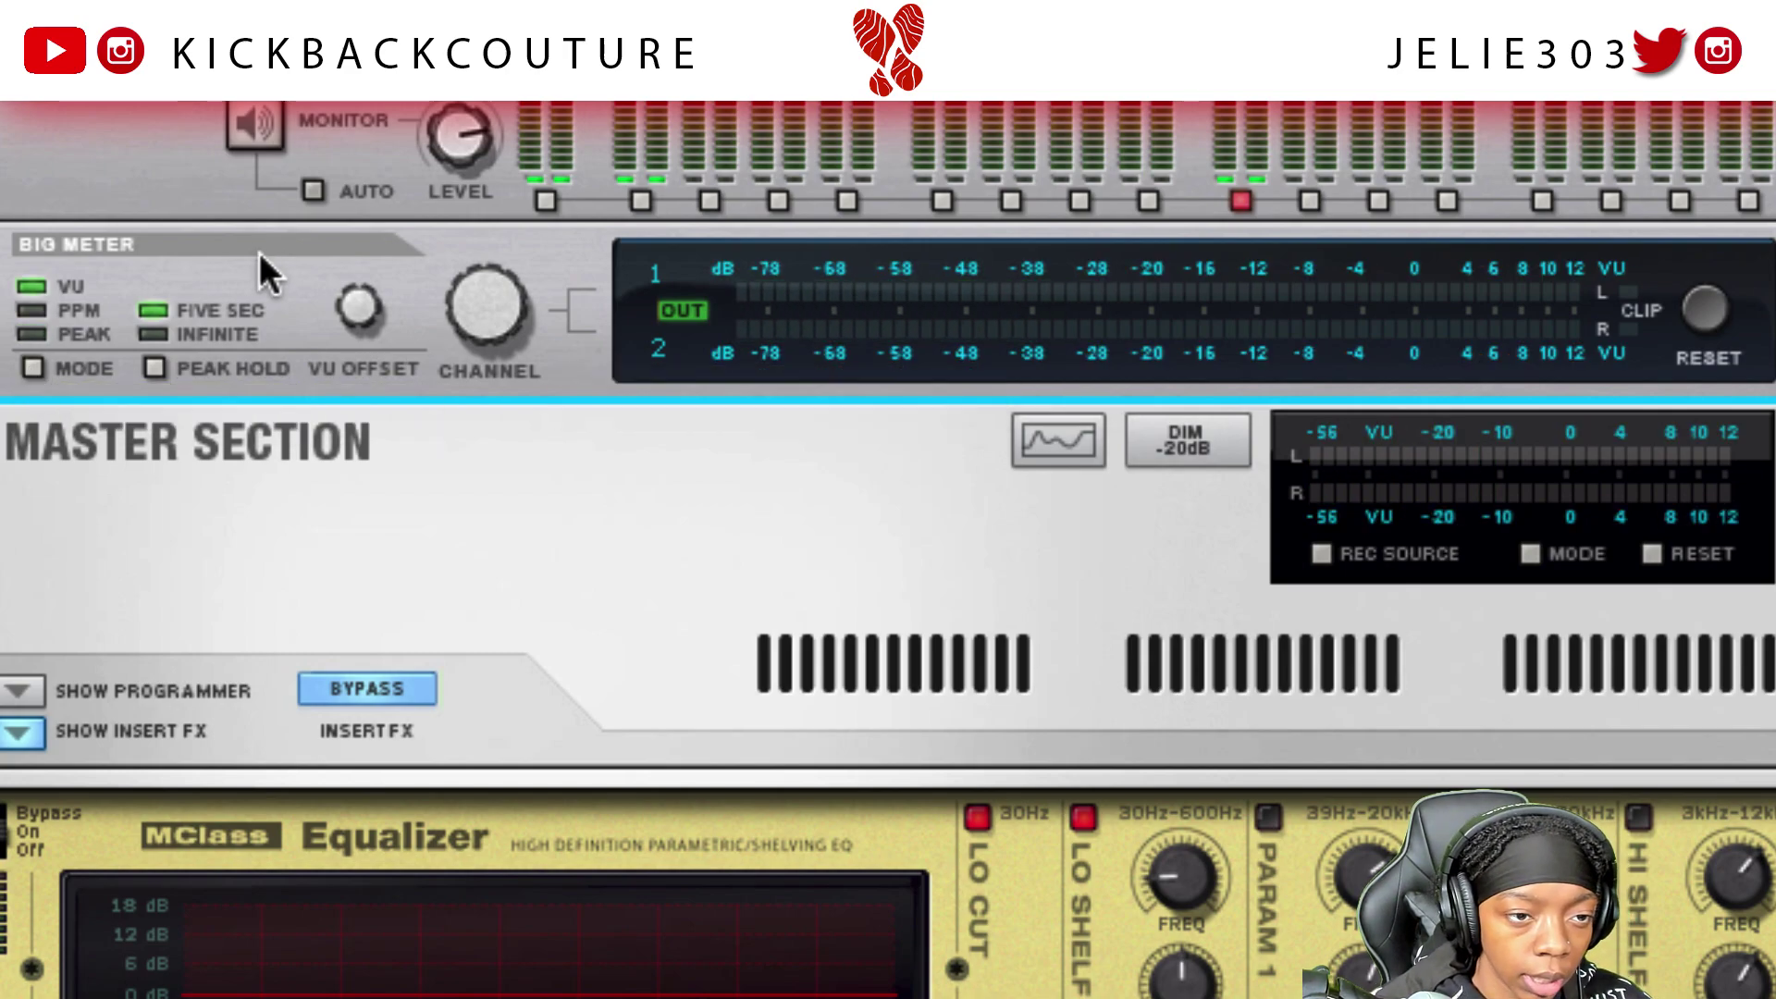
# Adjust the Big Meter's VU offset so the scale's upper end sits at 0 dB, and move it on to 20 dB
pyautogui.moveTo(362, 313); pyautogui.dragTo(443, 117)
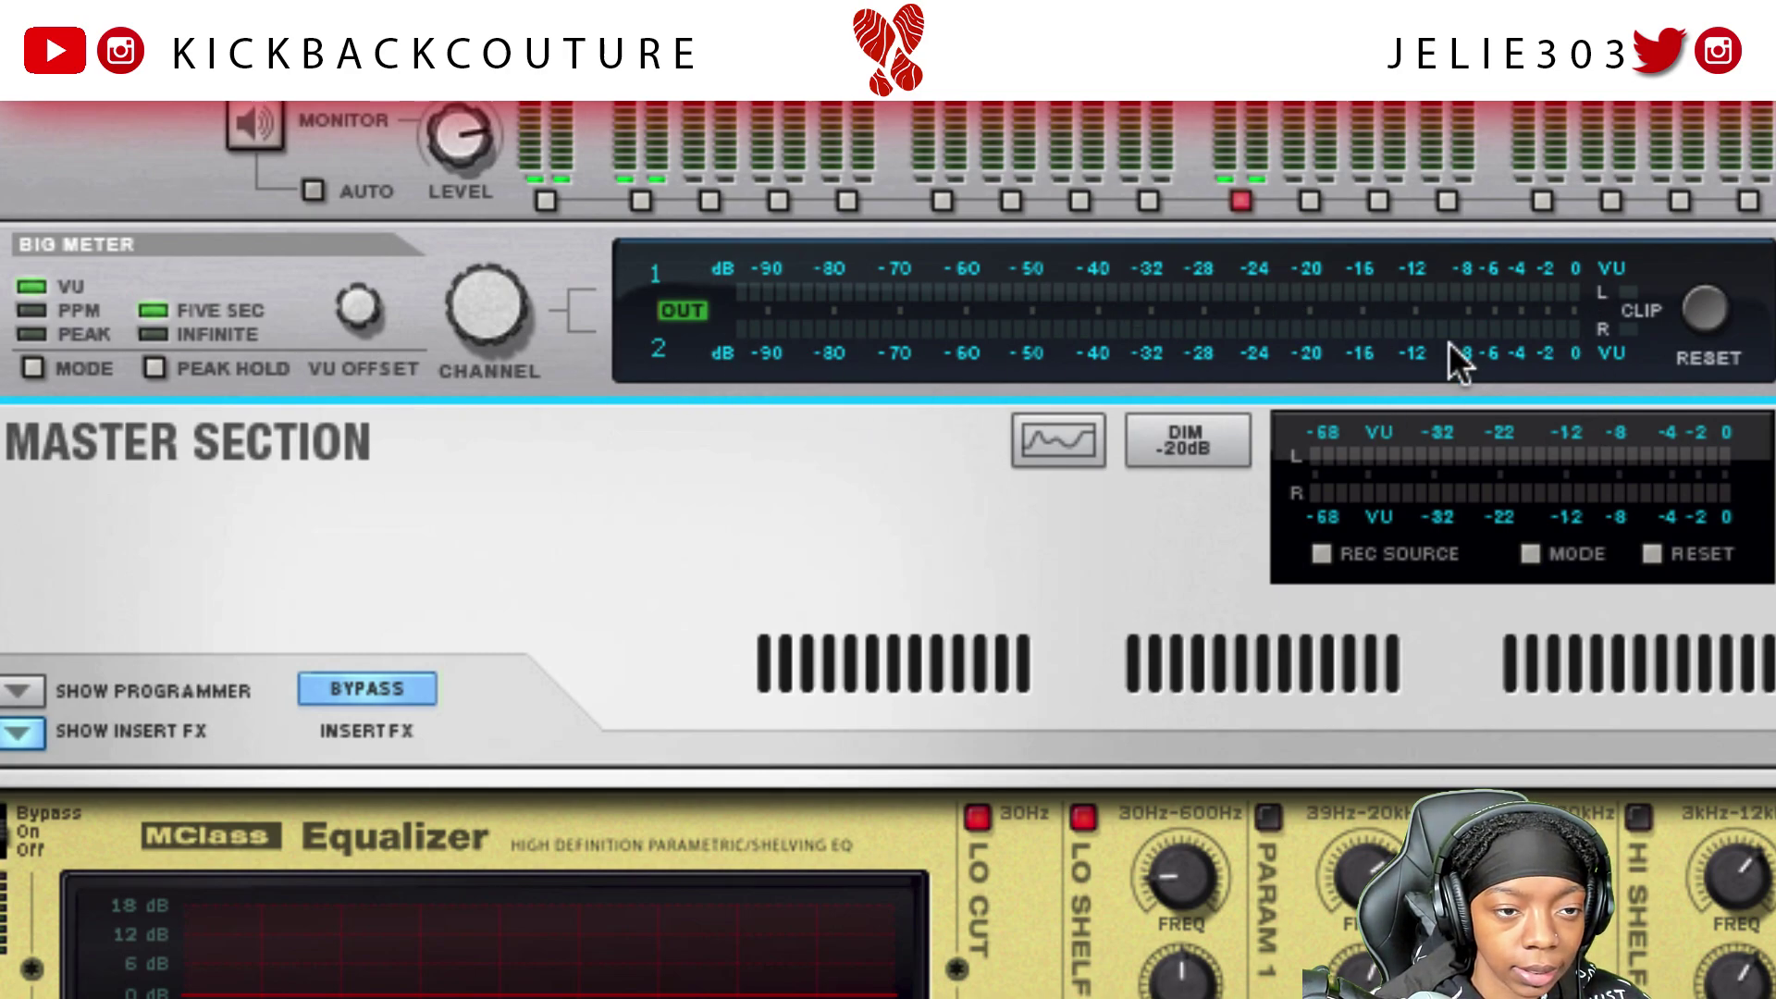
pyautogui.moveTo(357, 315); pyautogui.dragTo(359, 563)
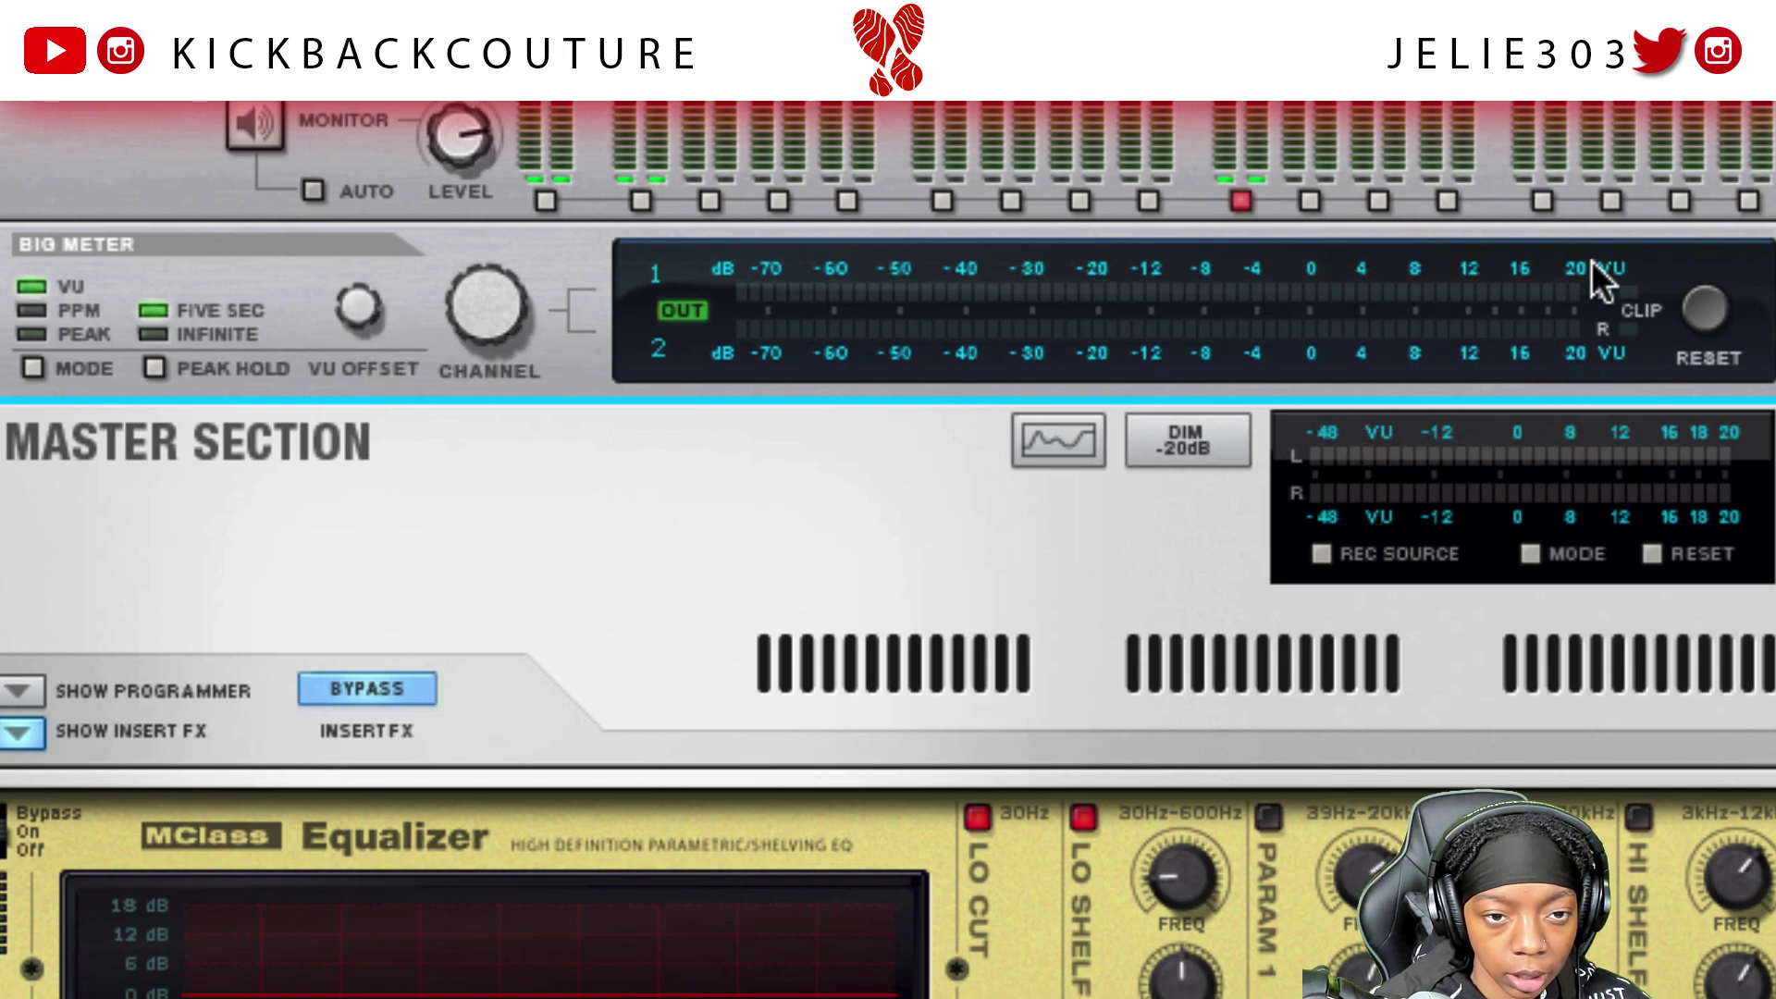
# Take the Master Section's insert effects out of bypass and show its programmer to view the Default Mastering Suite's devices
pyautogui.click(361, 689)
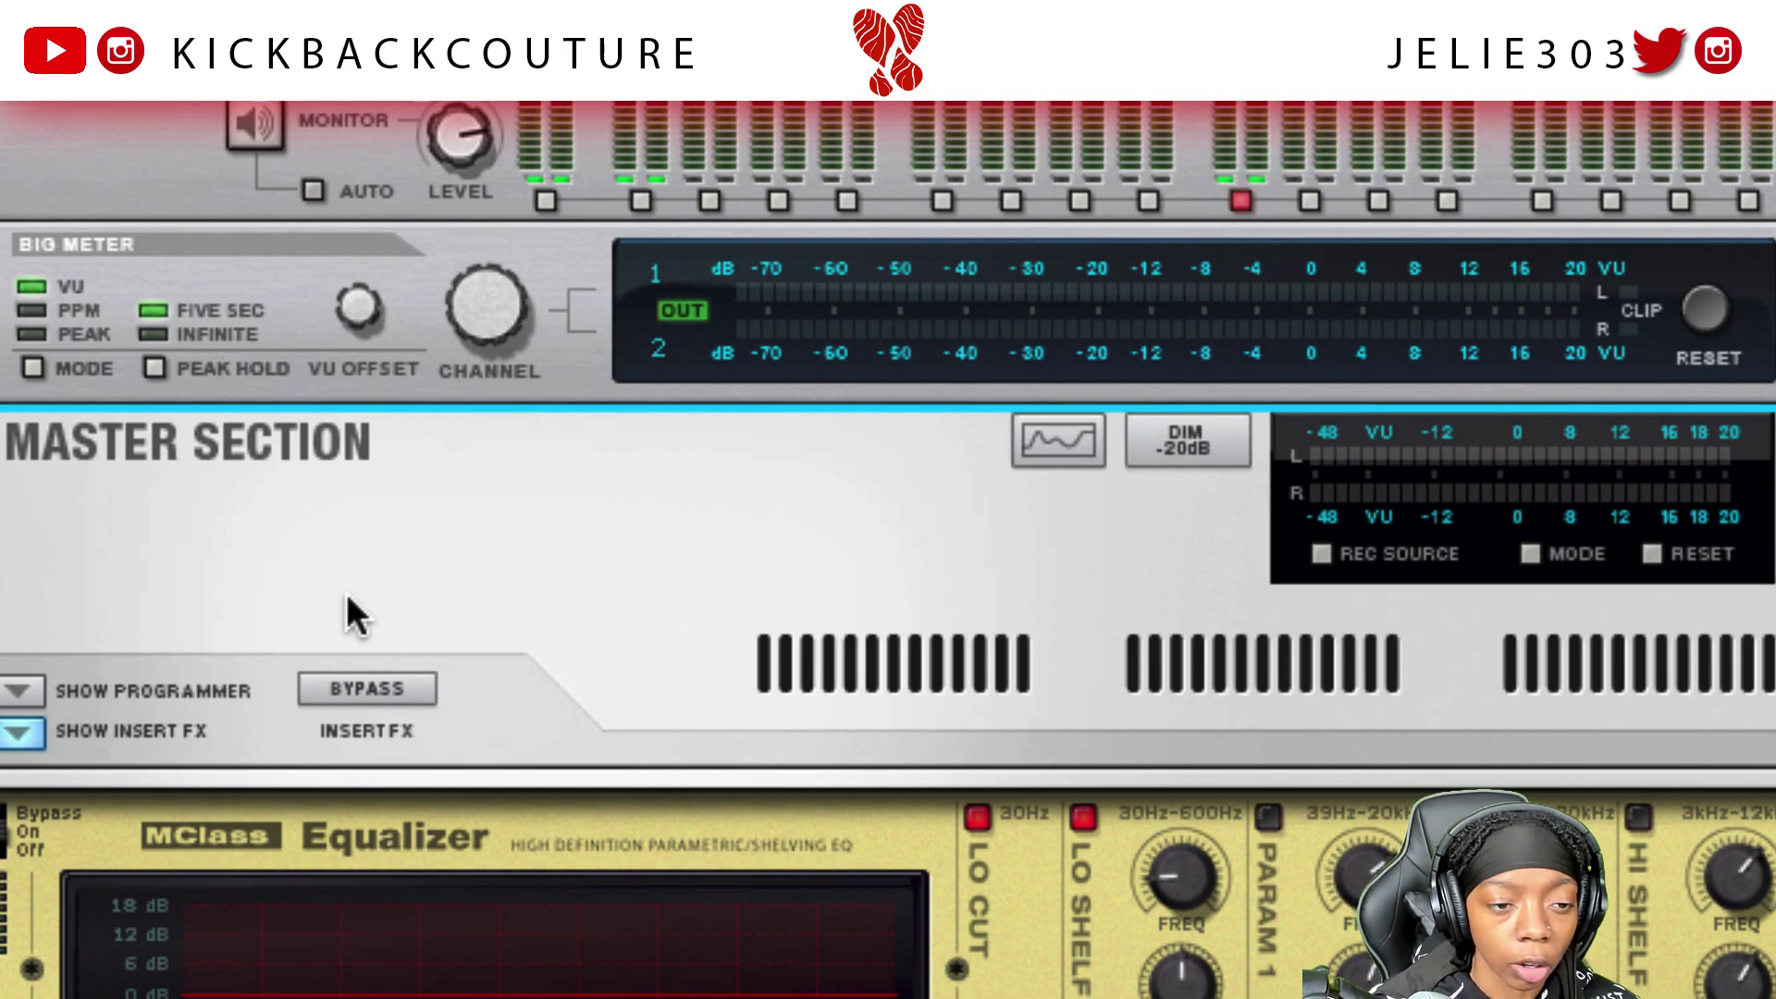
pyautogui.click(611, 993)
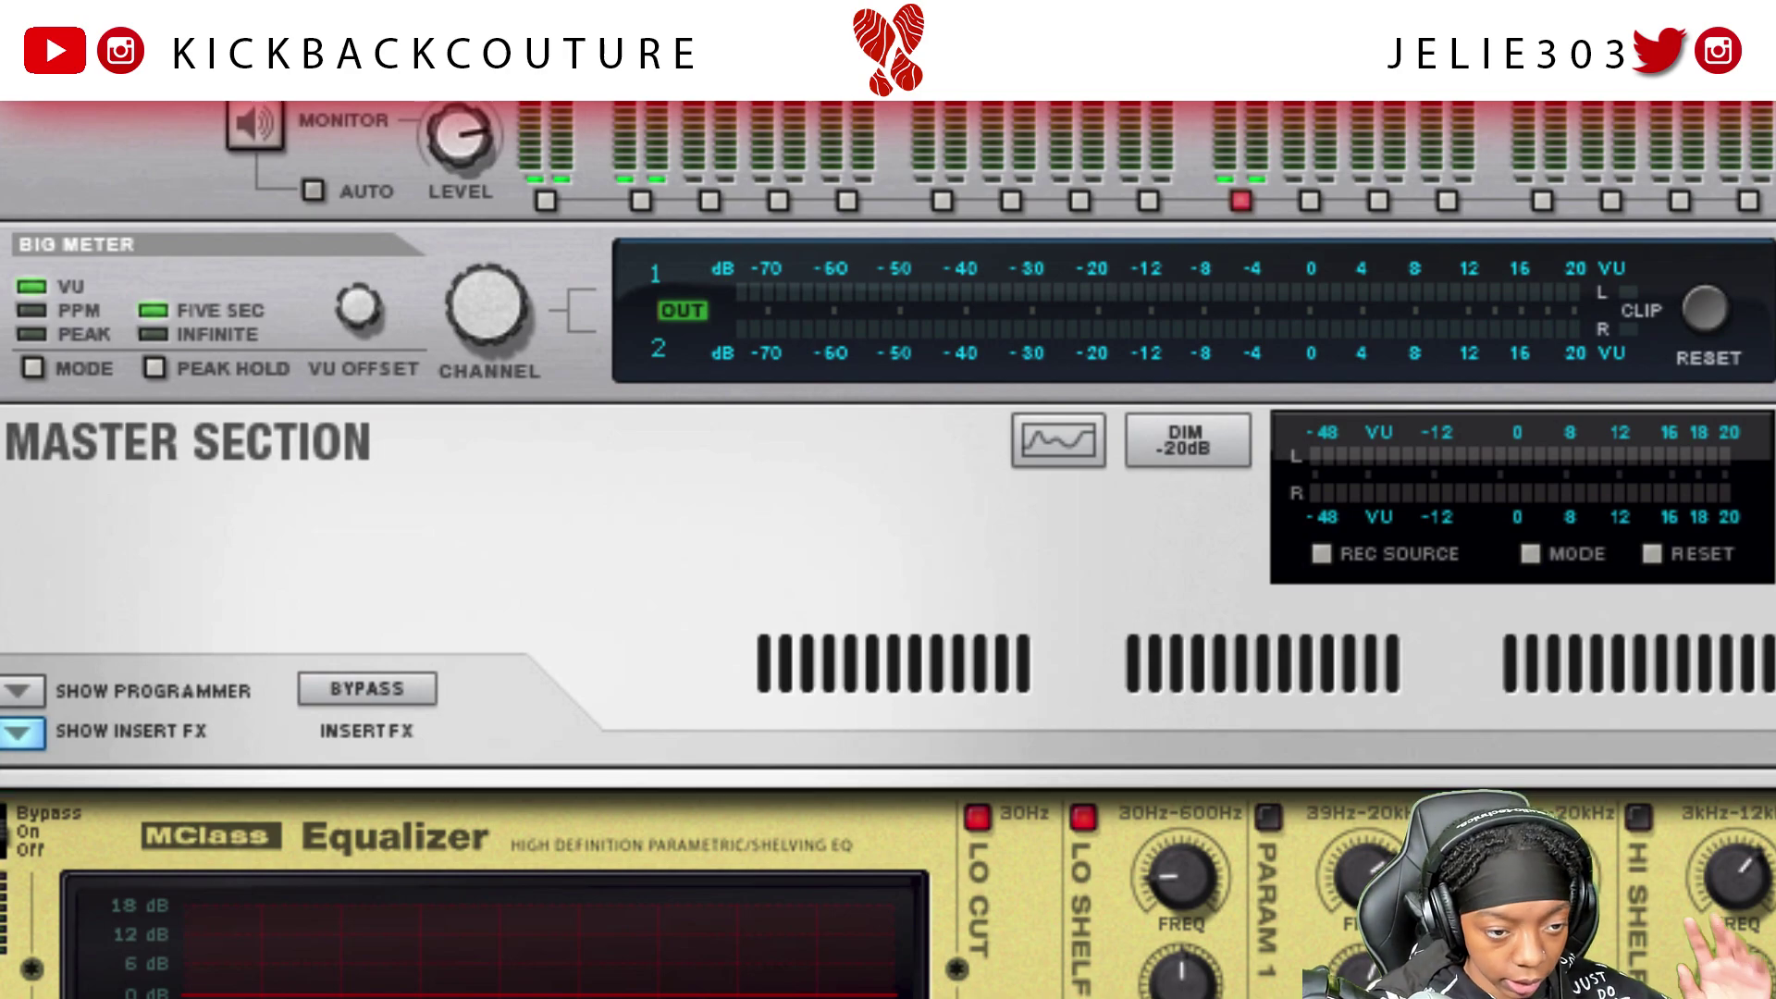
pyautogui.click(22, 689)
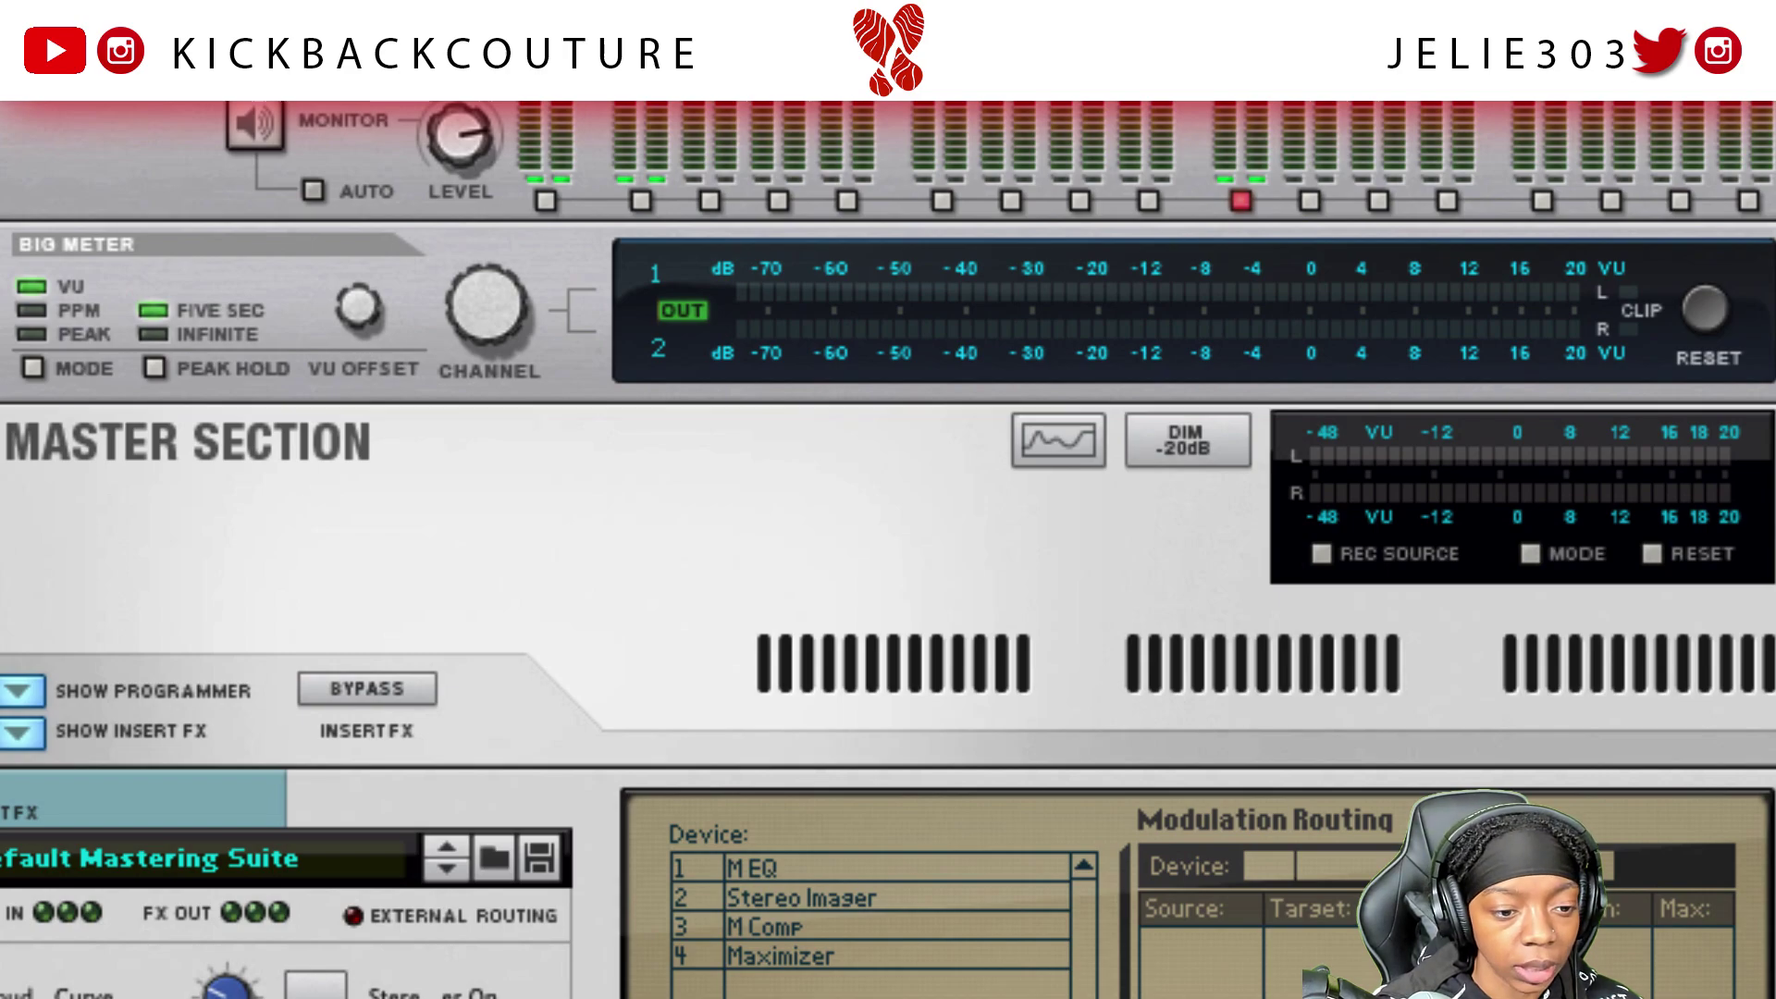
pyautogui.scroll(-1, 888, 550)
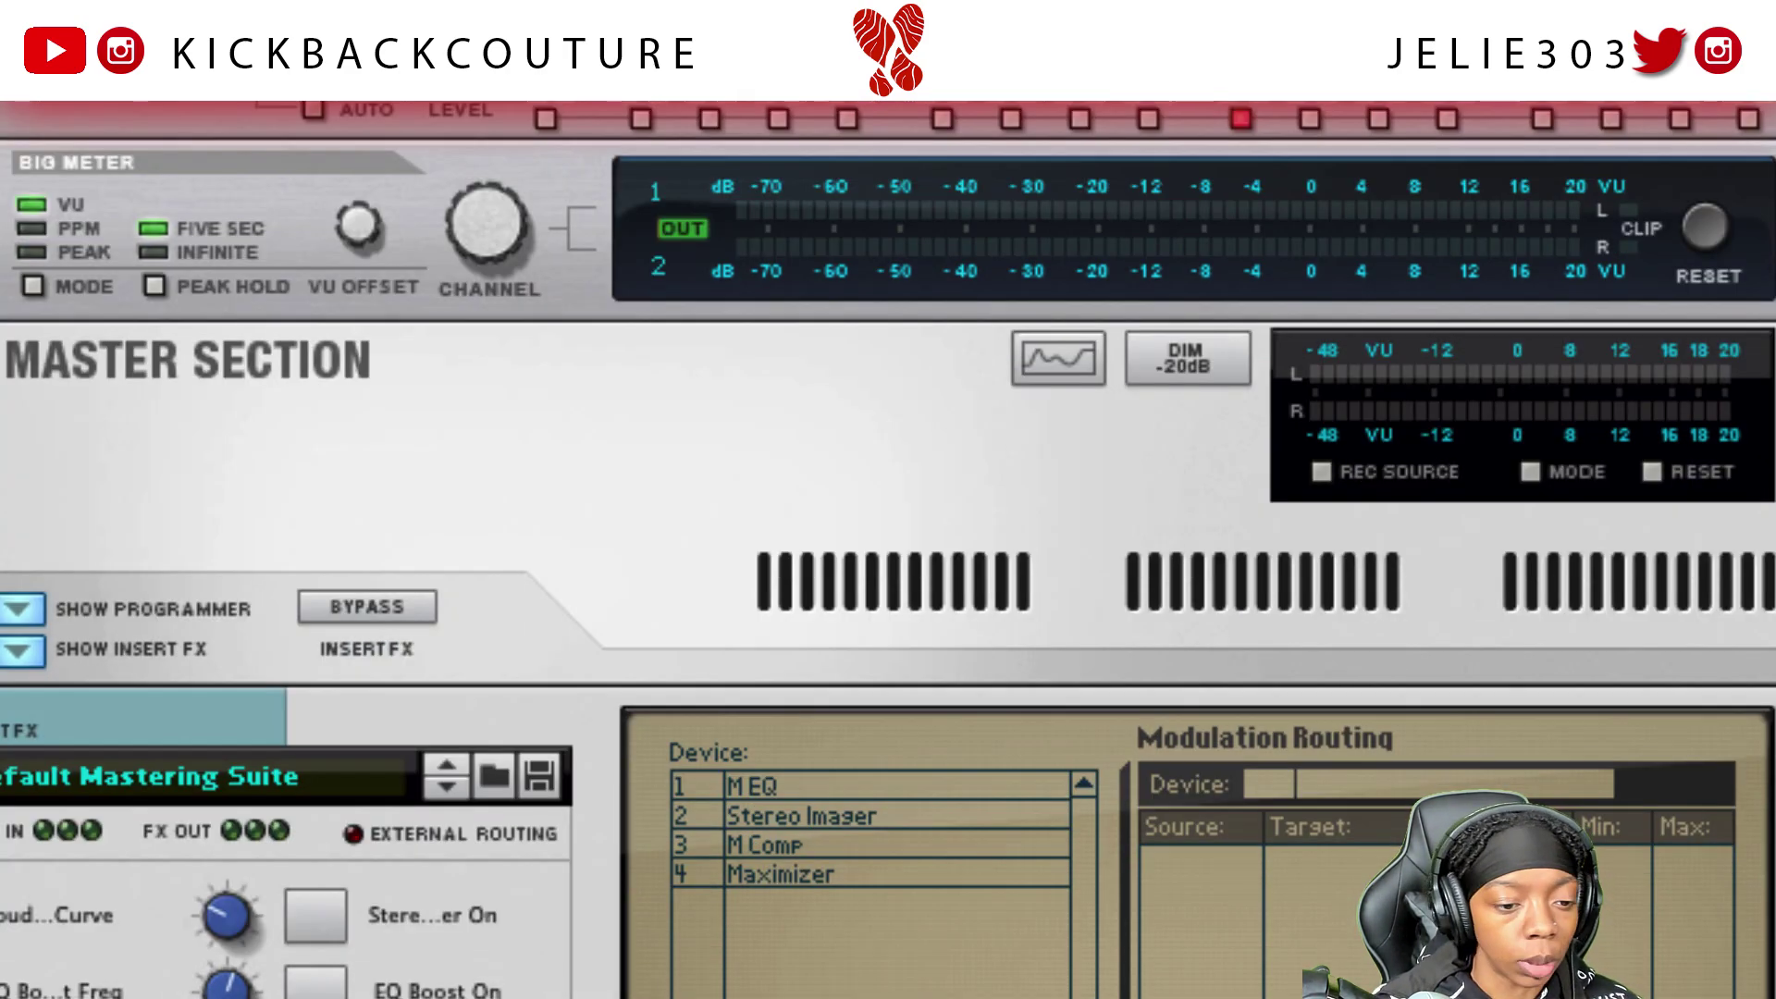
pyautogui.scroll(-10, 888, 549)
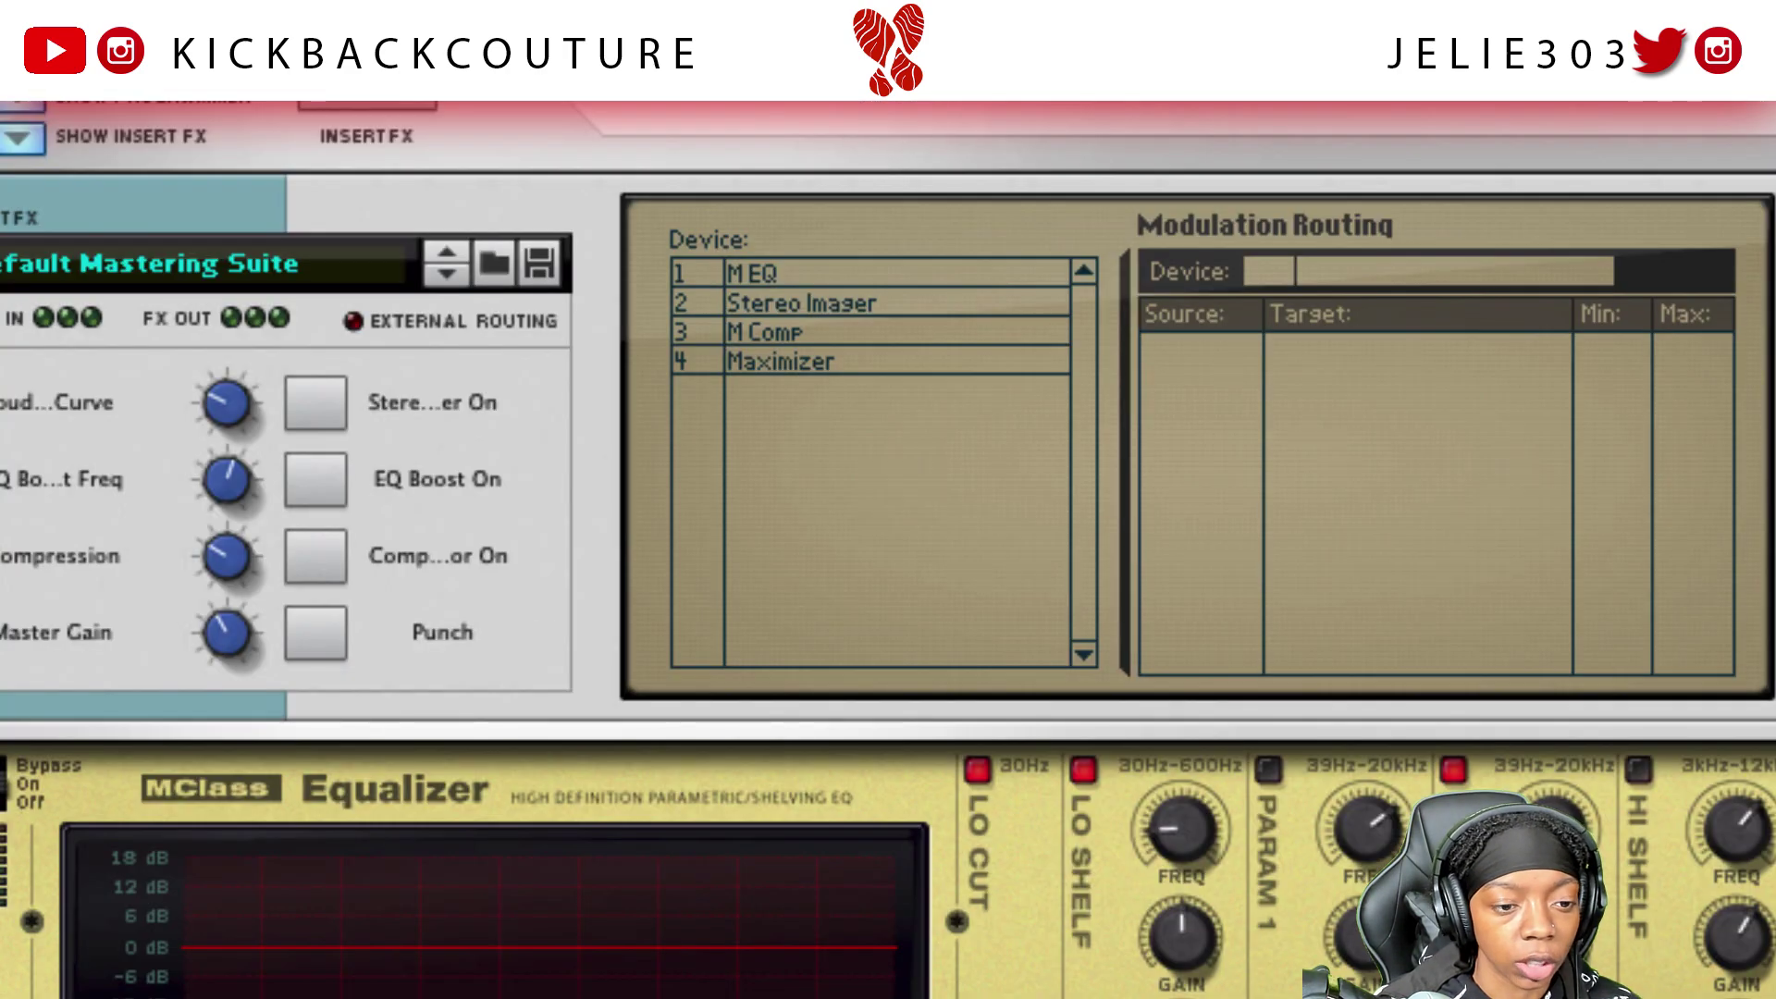